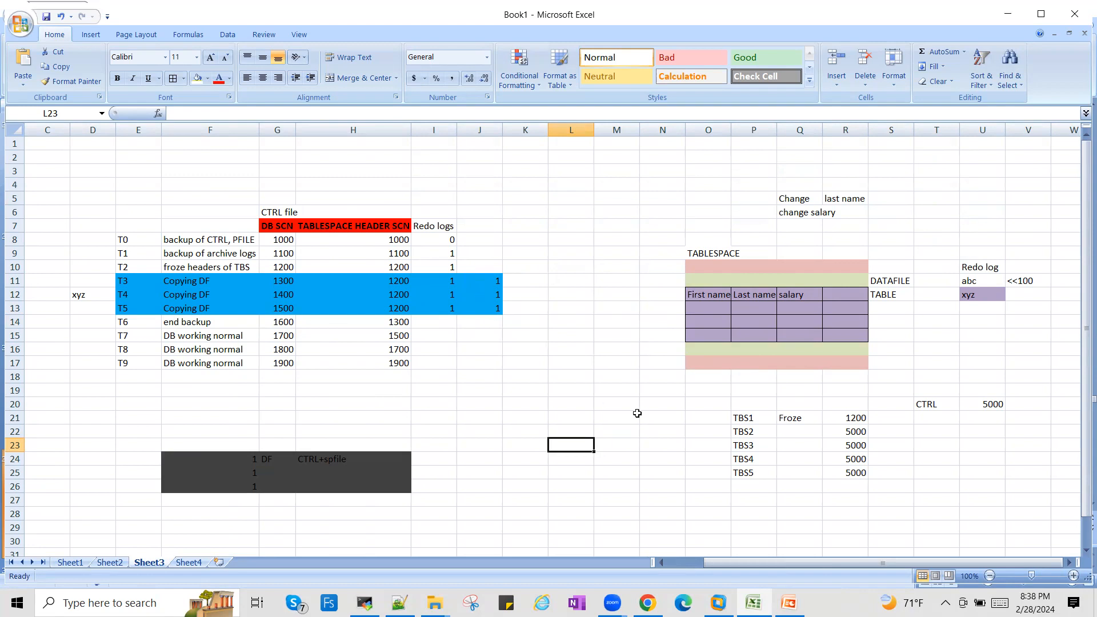
- Enter "Archived redo" in cell U15, below the Redo log entries on Sheet3
{"action": "left_click", "coordinate": [994, 271]}
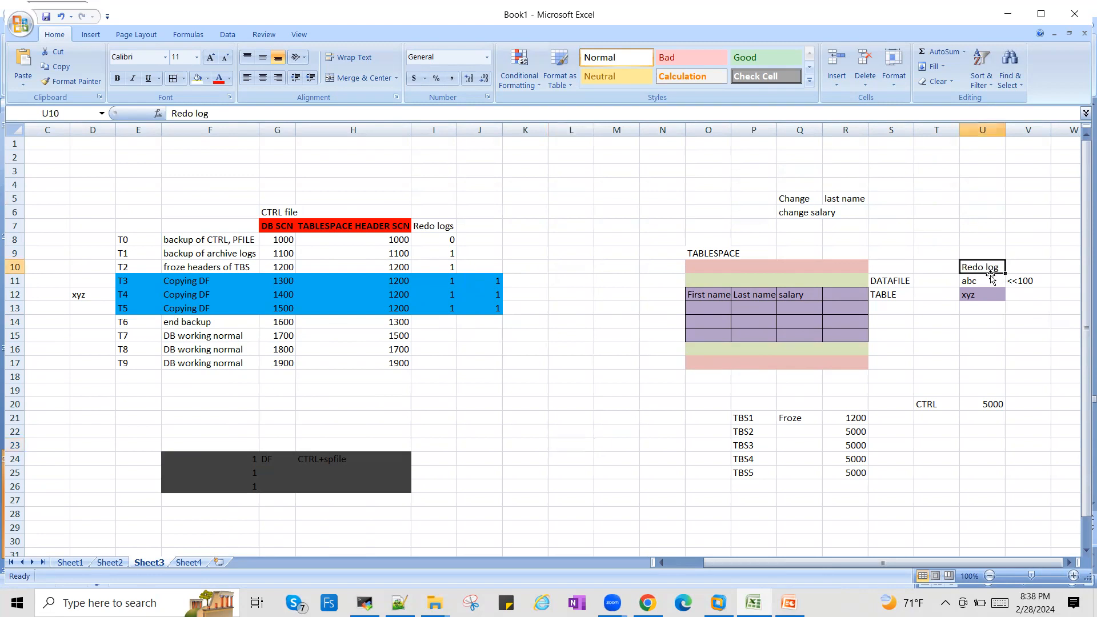
{"action": "left_click", "coordinate": [990, 276]}
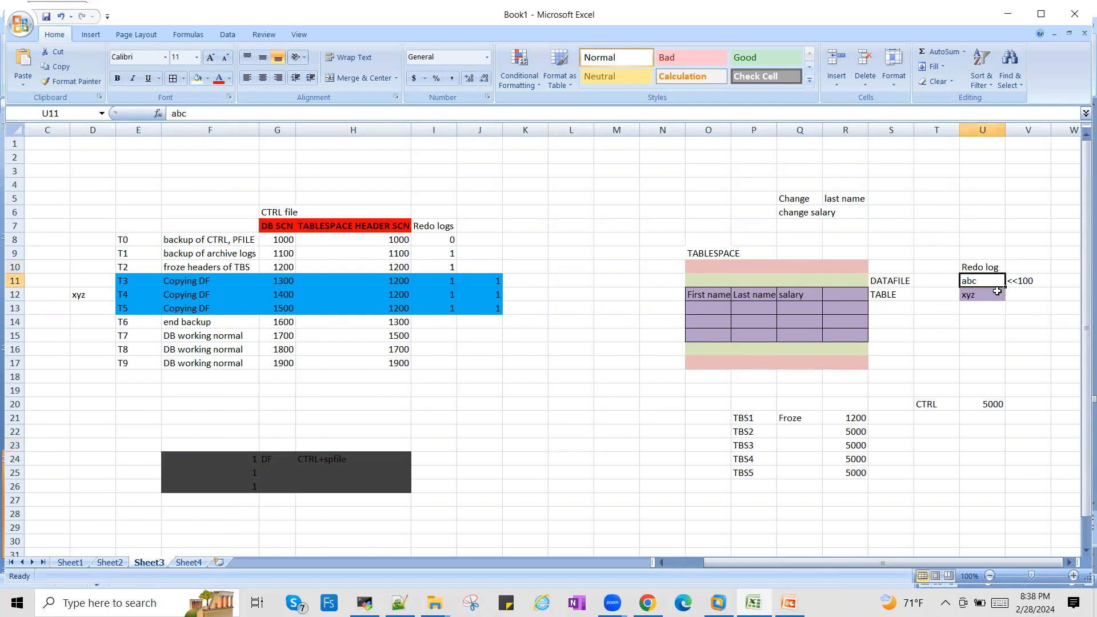
{"action": "left_click", "coordinate": [991, 333]}
{"action": "type", "text": "Ar"}
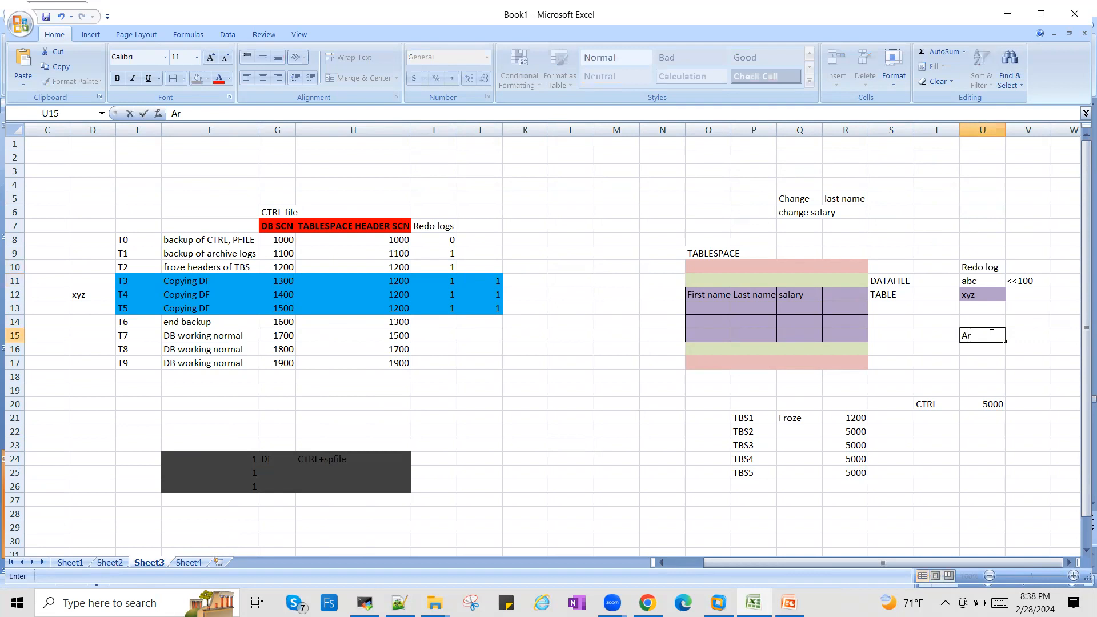
{"action": "type", "text": "chived redo"}
{"action": "key", "text": "Tab"}
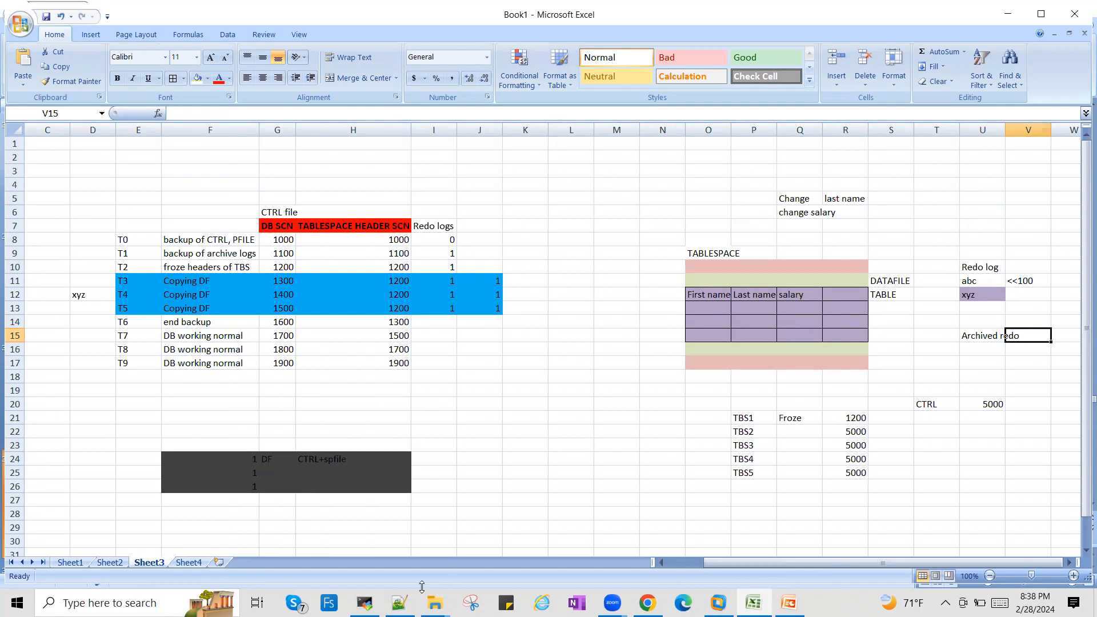
- On Sheet4, fill the row labels from Time to High scn (D4:D10) with light red
{"action": "left_click", "coordinate": [197, 563]}
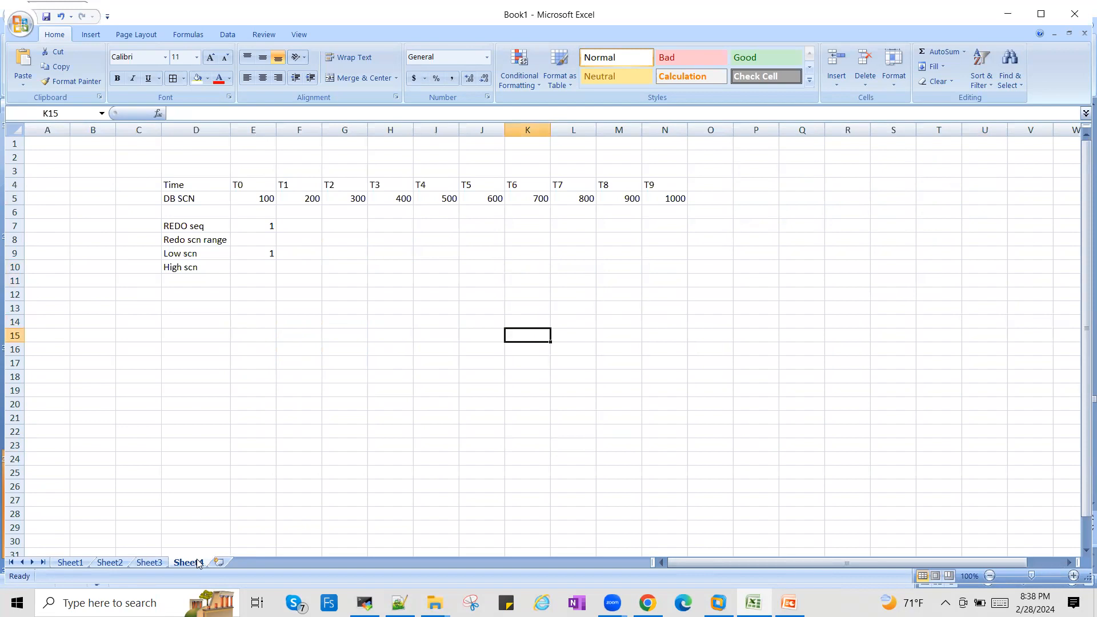
{"action": "left_click", "coordinate": [301, 359]}
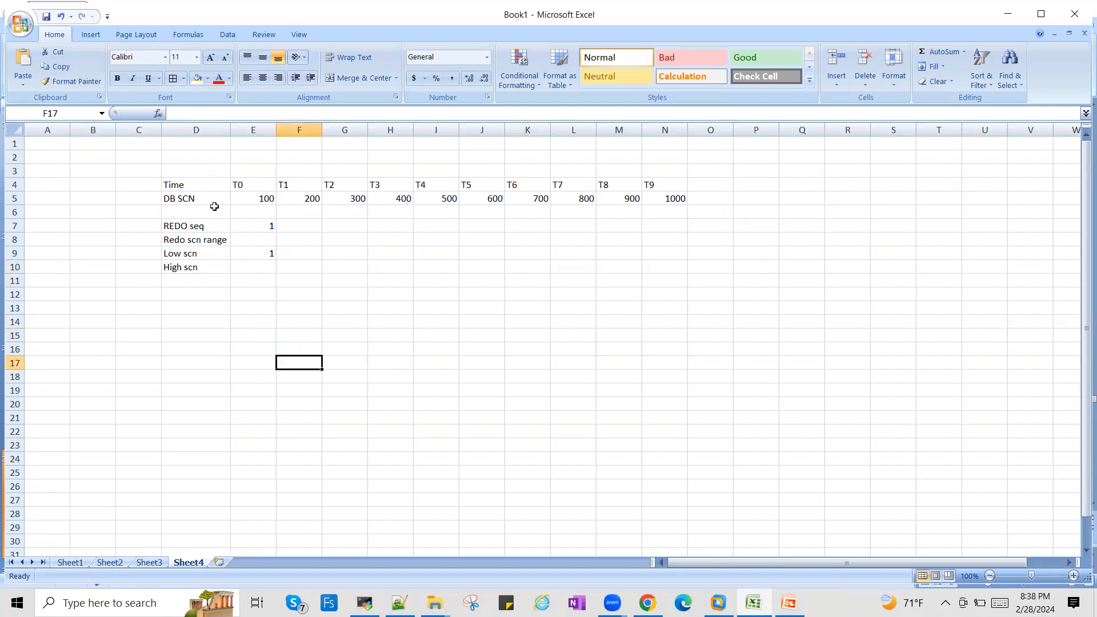
{"action": "left_click_drag", "start_coordinate": [214, 183], "coordinate": [215, 266]}
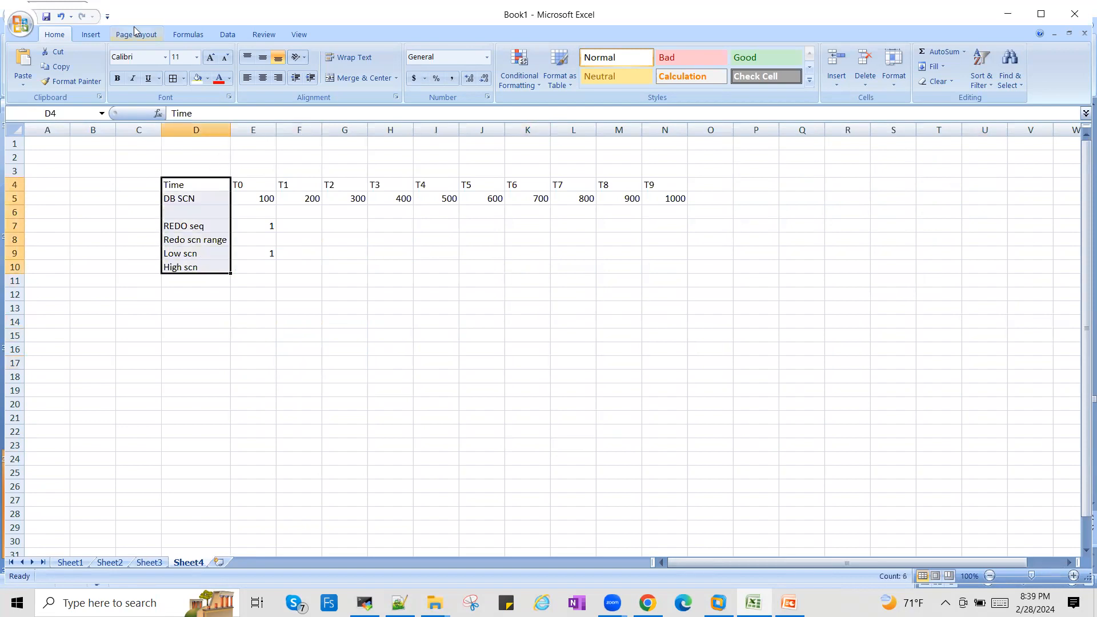
{"action": "left_click", "coordinate": [207, 79]}
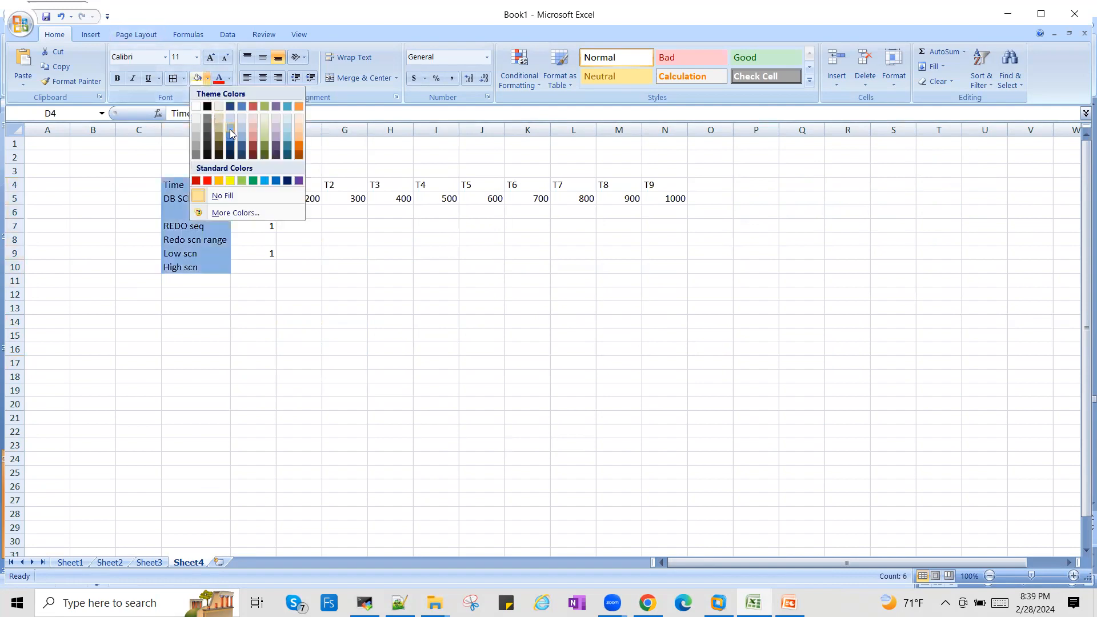
{"action": "left_click", "coordinate": [250, 130]}
{"action": "left_click", "coordinate": [259, 346]}
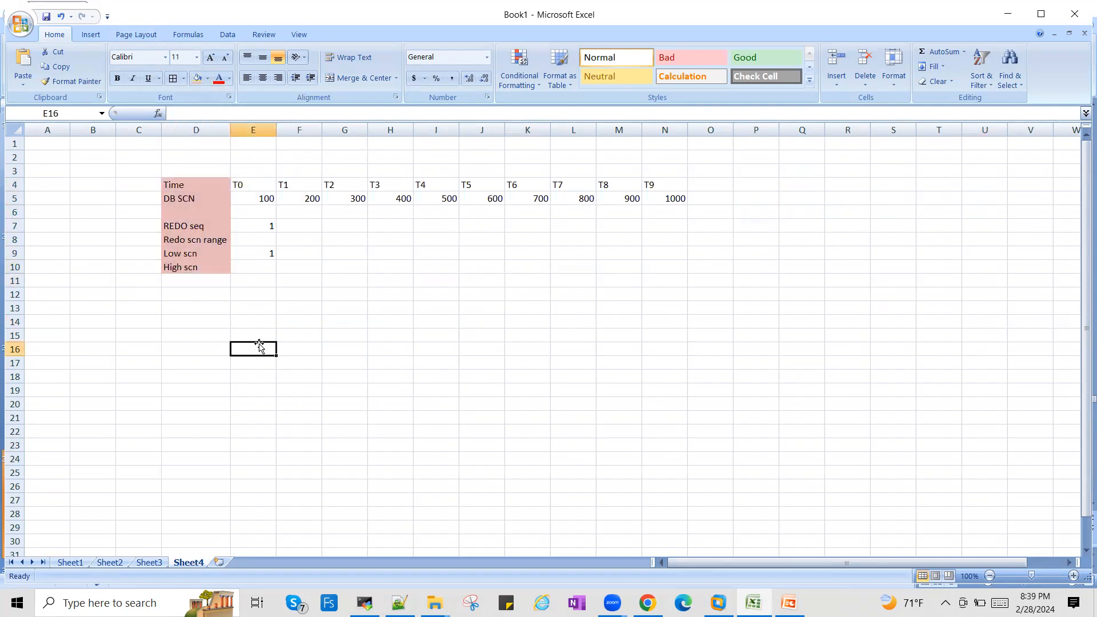
- Apply the same light red fill to the Time header row from D4 to T9 in column N
{"action": "left_click", "coordinate": [194, 194]}
{"action": "left_click", "coordinate": [206, 182]}
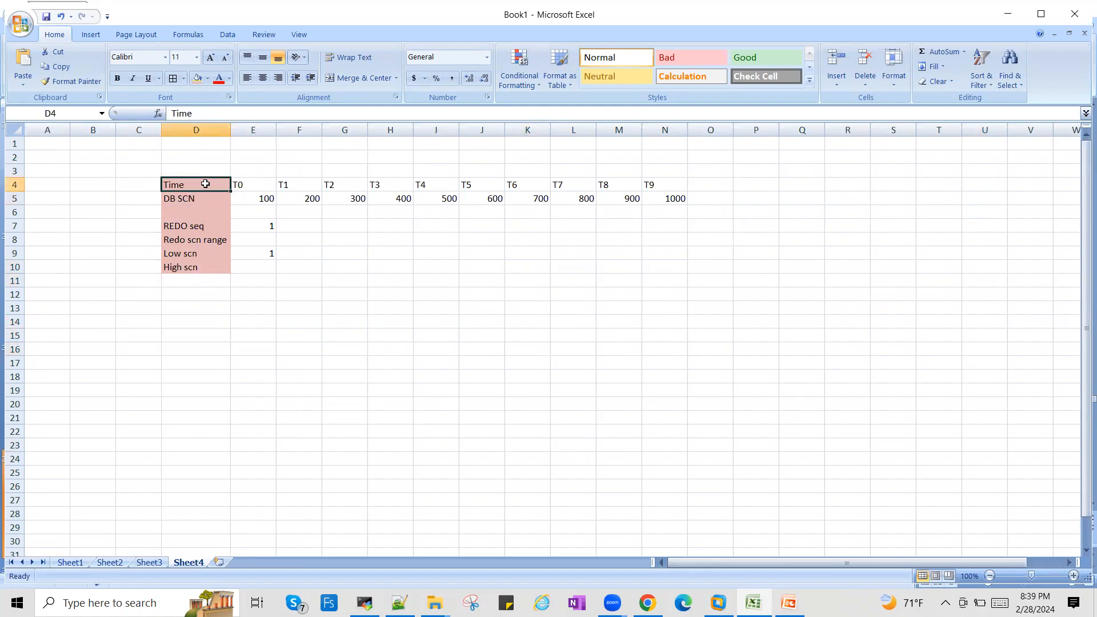
{"action": "key", "text": "shift+Right"}
{"action": "key", "text": "shift+Right"}
{"action": "key", "text": "shift+Right"}
{"action": "key", "text": "shift+Right"}
{"action": "key", "text": "shift+Right"}
{"action": "key", "text": "shift+Right"}
{"action": "key", "text": "shift+Right"}
{"action": "key", "text": "shift+Right"}
{"action": "key", "text": "shift+Right"}
{"action": "key", "text": "shift+Right"}
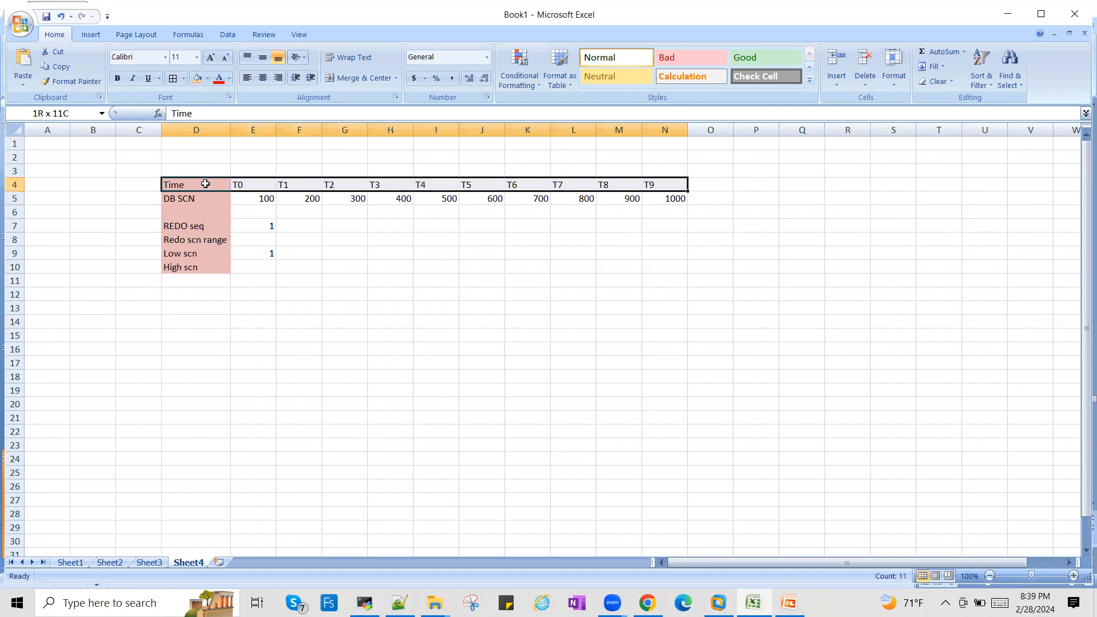
{"action": "left_click", "coordinate": [198, 78]}
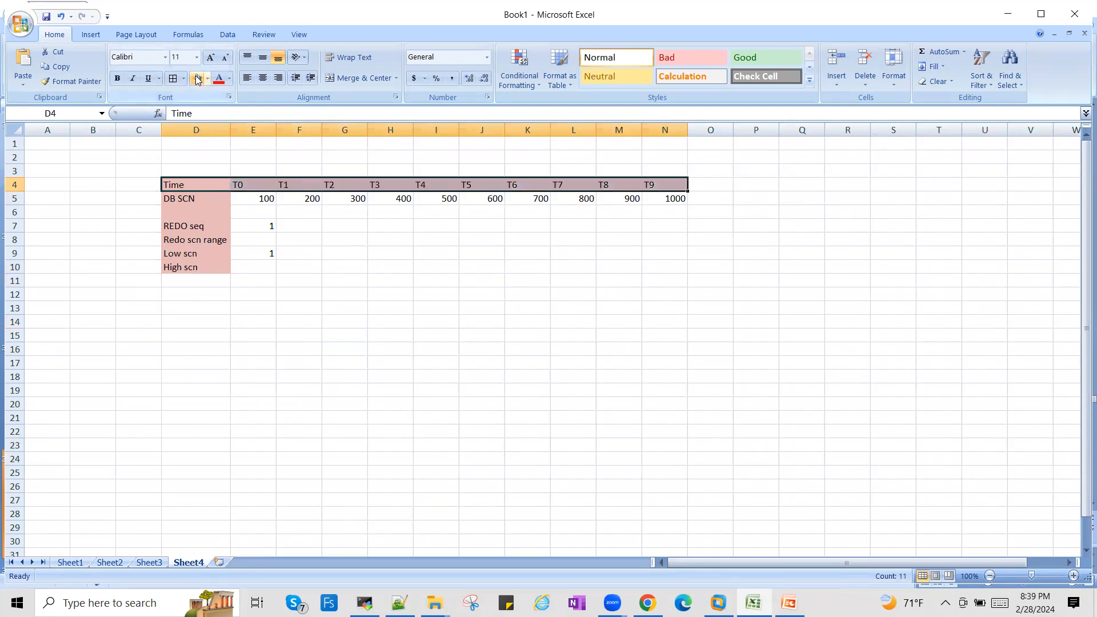
{"action": "left_click", "coordinate": [329, 363]}
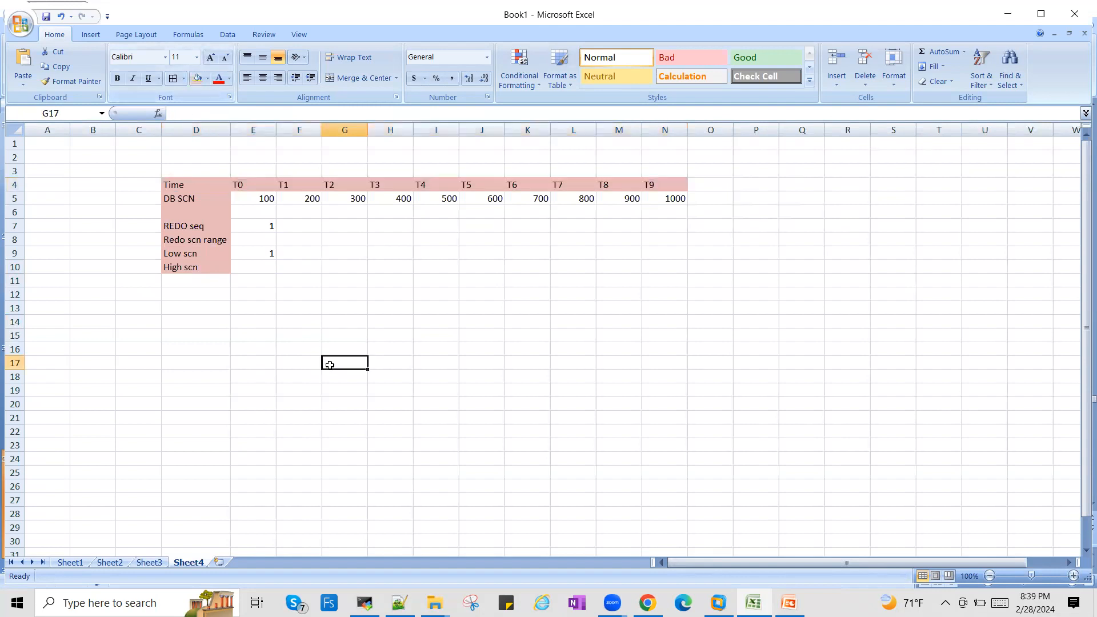
{"action": "left_click", "coordinate": [202, 198]}
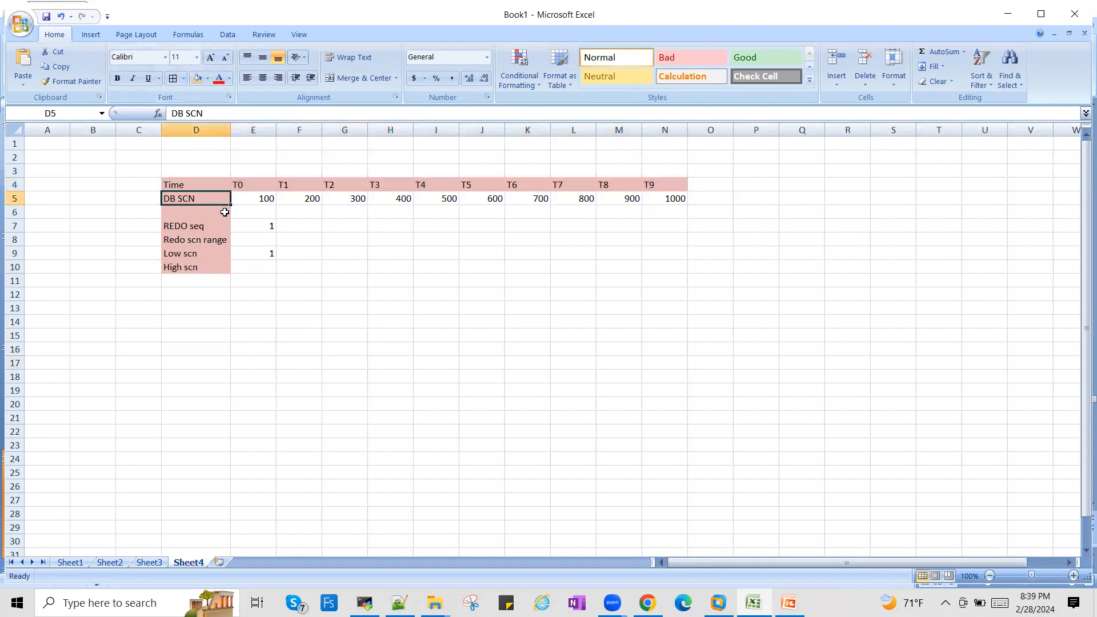
{"action": "left_click", "coordinate": [266, 201]}
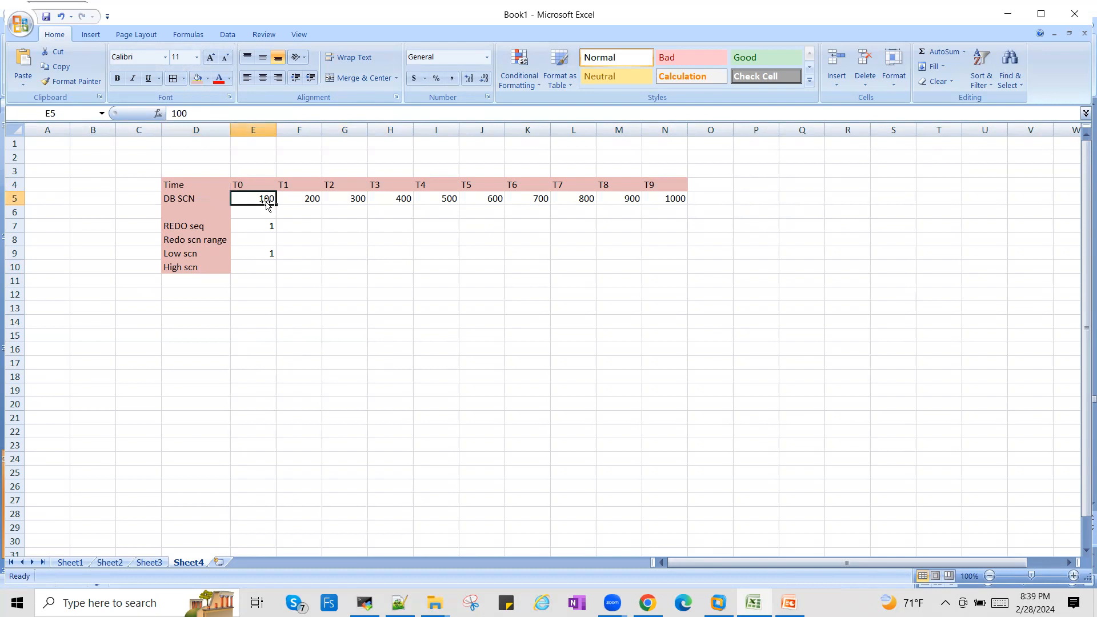
{"action": "left_click", "coordinate": [306, 206]}
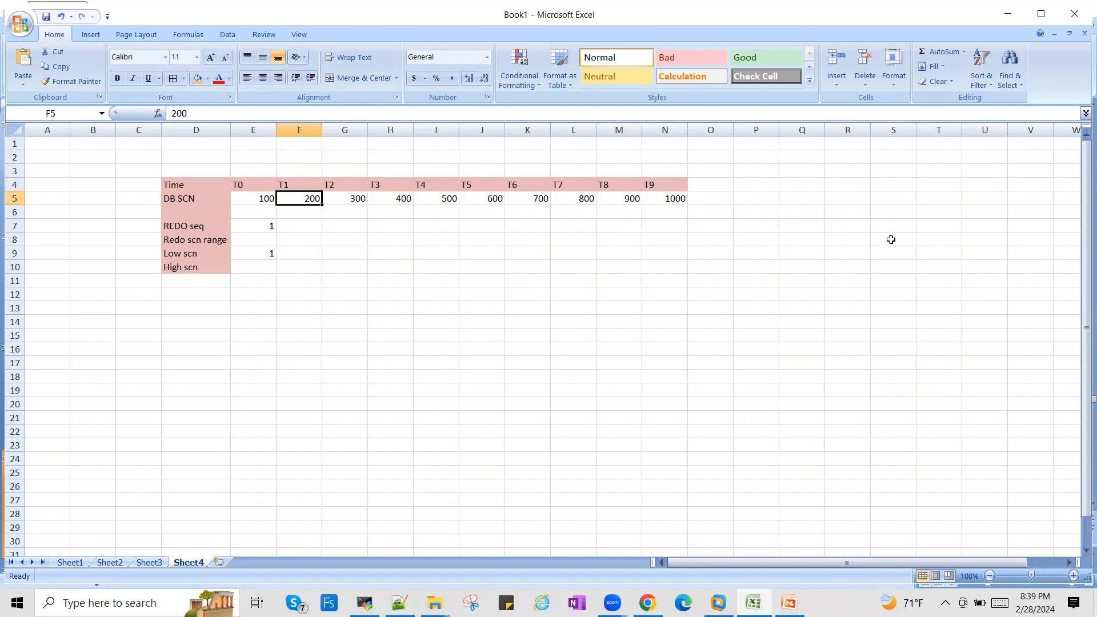
- Fill R11:R18 with light red and label the block "REDO lo" in cell R10
{"action": "left_click_drag", "start_coordinate": [855, 282], "coordinate": [855, 377]}
{"action": "left_click", "coordinate": [198, 79]}
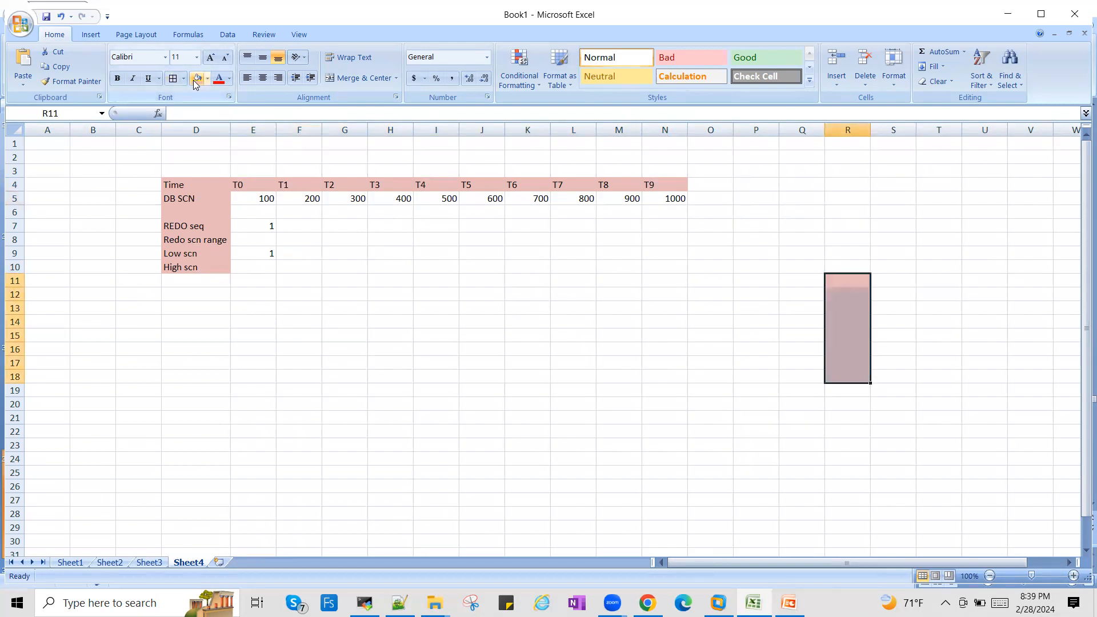
{"action": "left_click", "coordinate": [855, 267]}
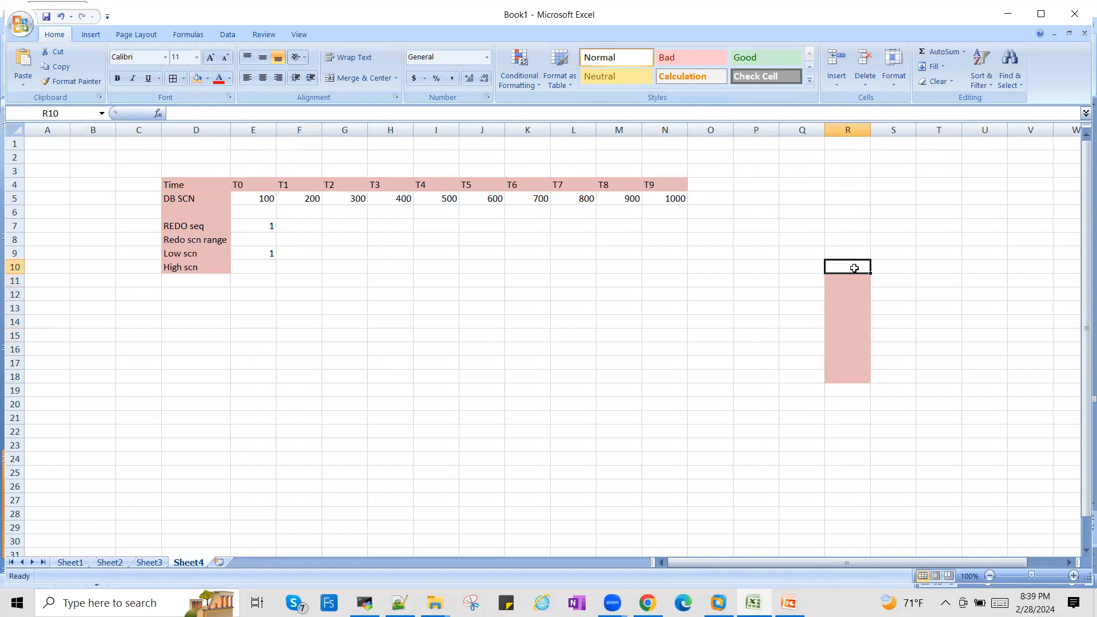
{"action": "type", "text": "REDO lo"}
{"action": "key", "text": "Tab"}
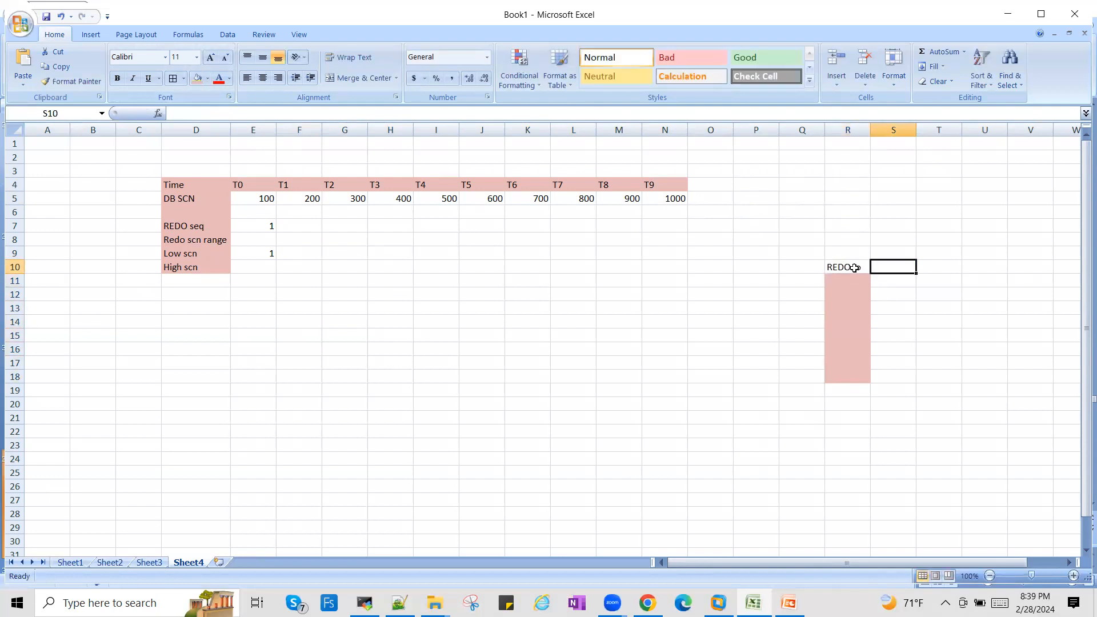
- Number the redo log entries 1 through 6 down cells R11 to R16
{"action": "left_click", "coordinate": [850, 282]}
{"action": "type", "text": "1"}
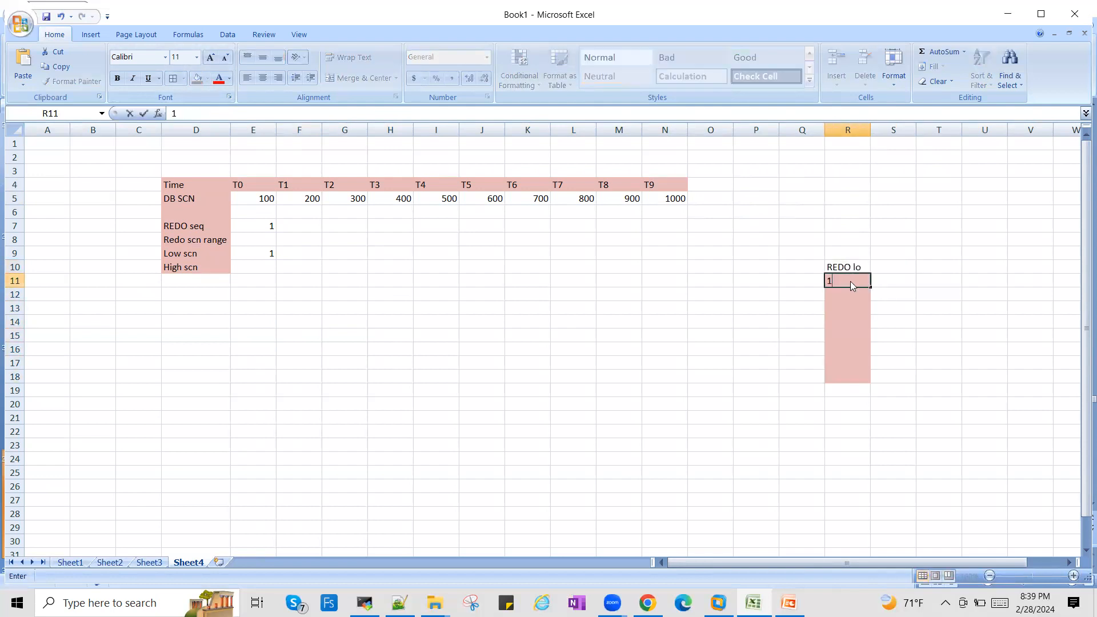
{"action": "key", "text": "Return"}
{"action": "type", "text": "2"}
{"action": "key", "text": "Return"}
{"action": "type", "text": "3"}
{"action": "key", "text": "Return"}
{"action": "type", "text": "4"}
{"action": "key", "text": "Return"}
{"action": "type", "text": "5"}
{"action": "key", "text": "Return"}
{"action": "type", "text": "6"}
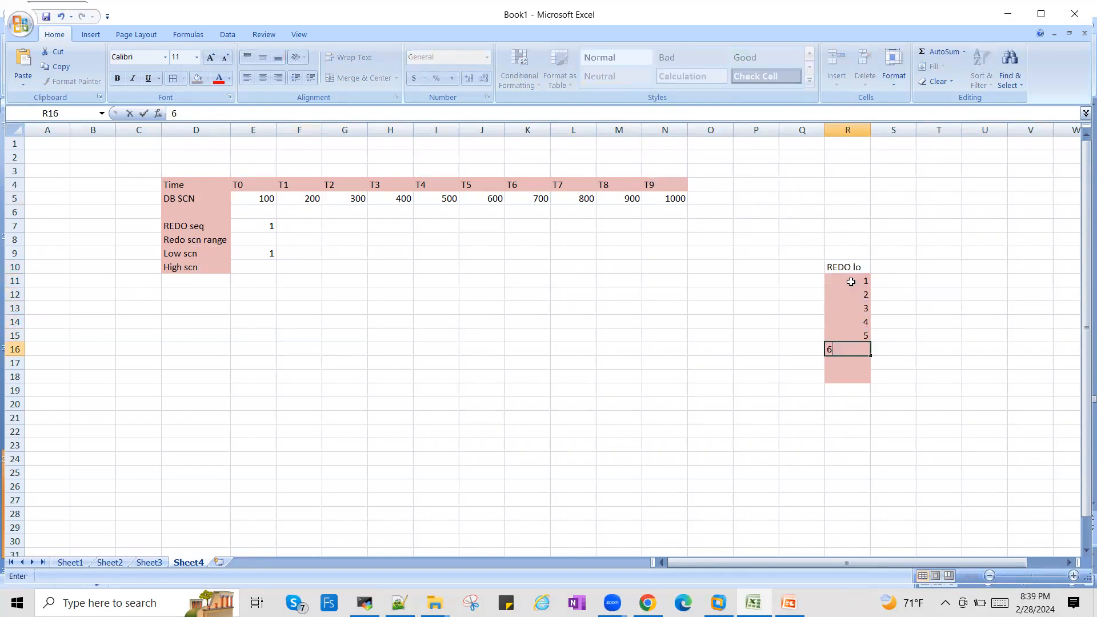
{"action": "key", "text": "Return"}
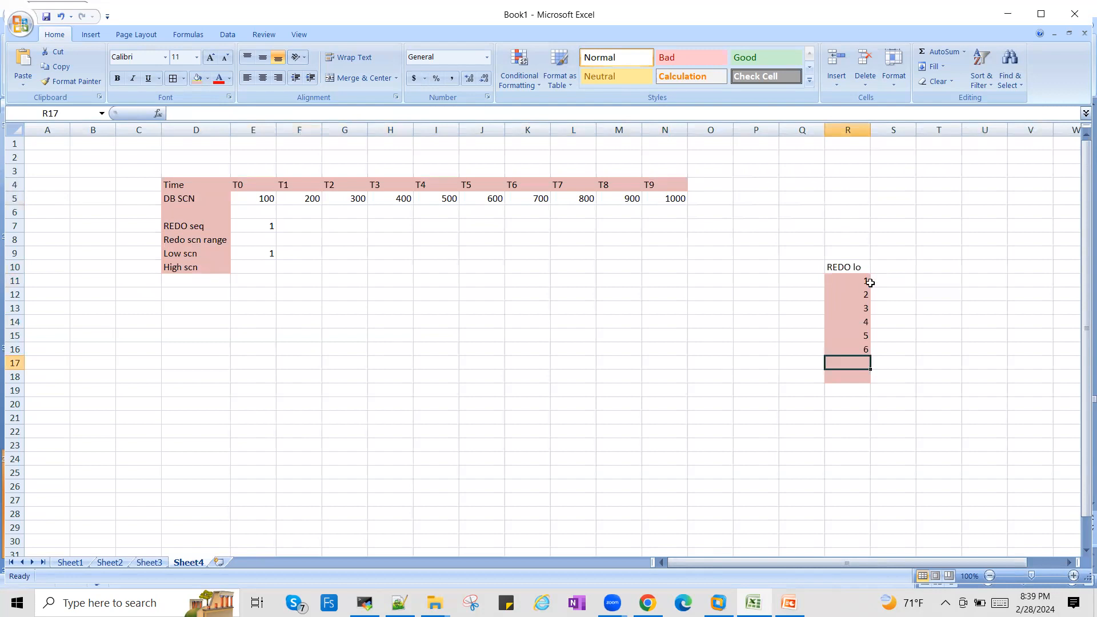
{"action": "left_click", "coordinate": [859, 280]}
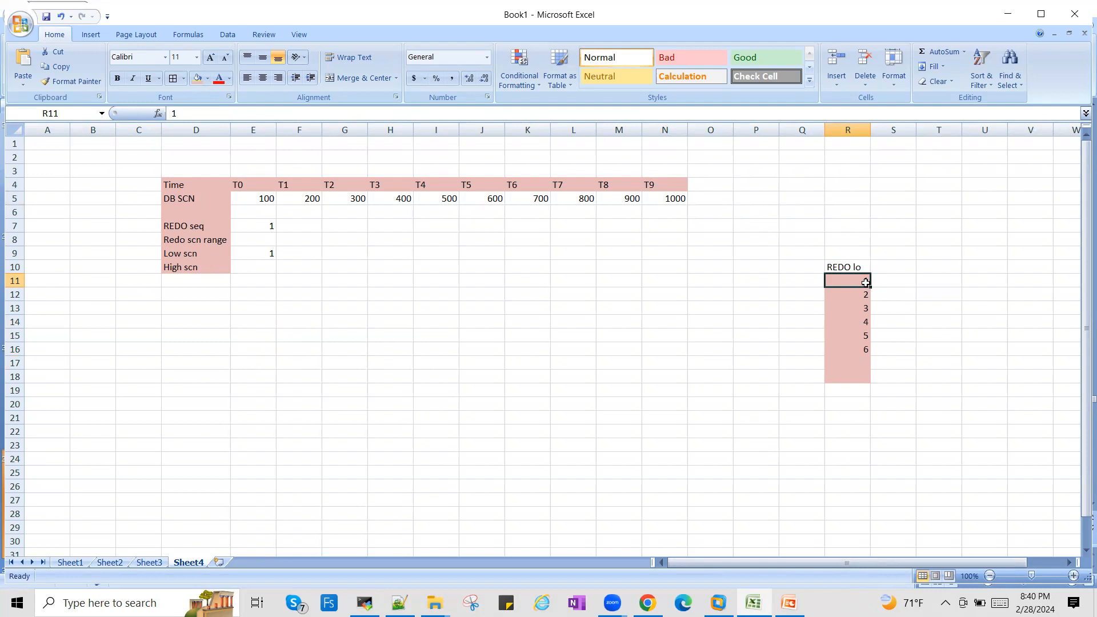
{"action": "left_click", "coordinate": [858, 292]}
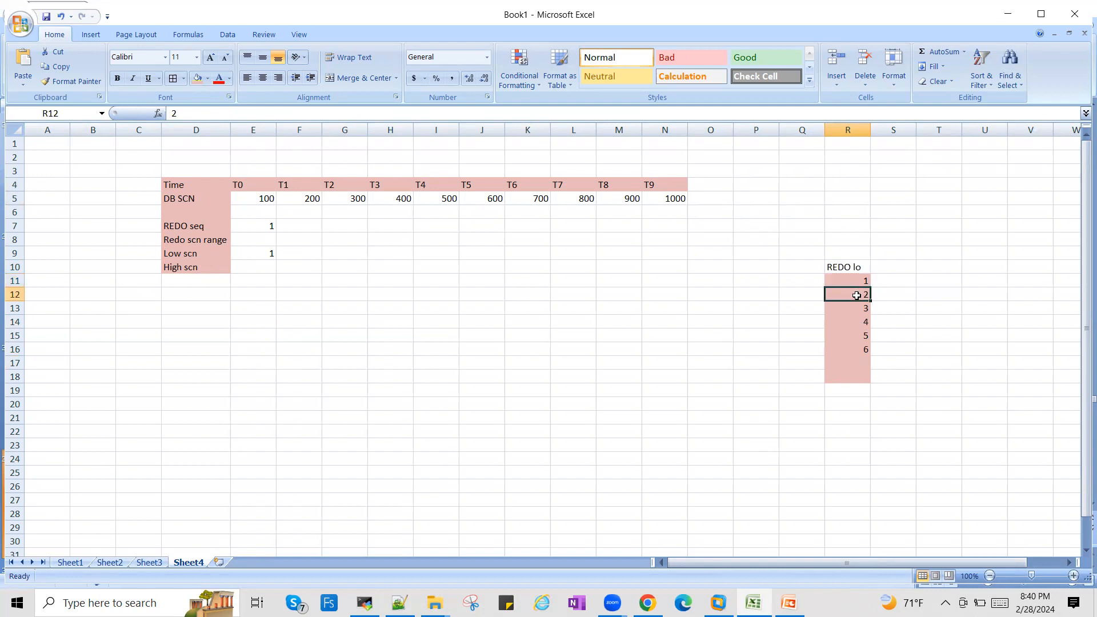
{"action": "left_click", "coordinate": [856, 309]}
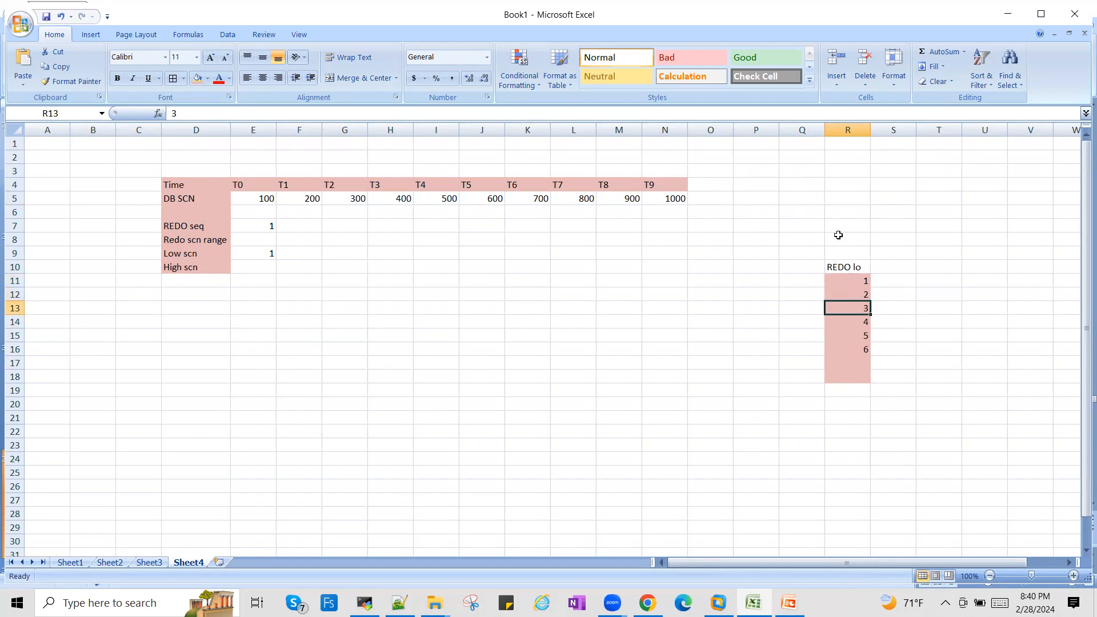
{"action": "left_click", "coordinate": [859, 278]}
{"action": "key", "text": "shift+Right"}
{"action": "key", "text": "shift+Right"}
{"action": "key", "text": "shift+Right"}
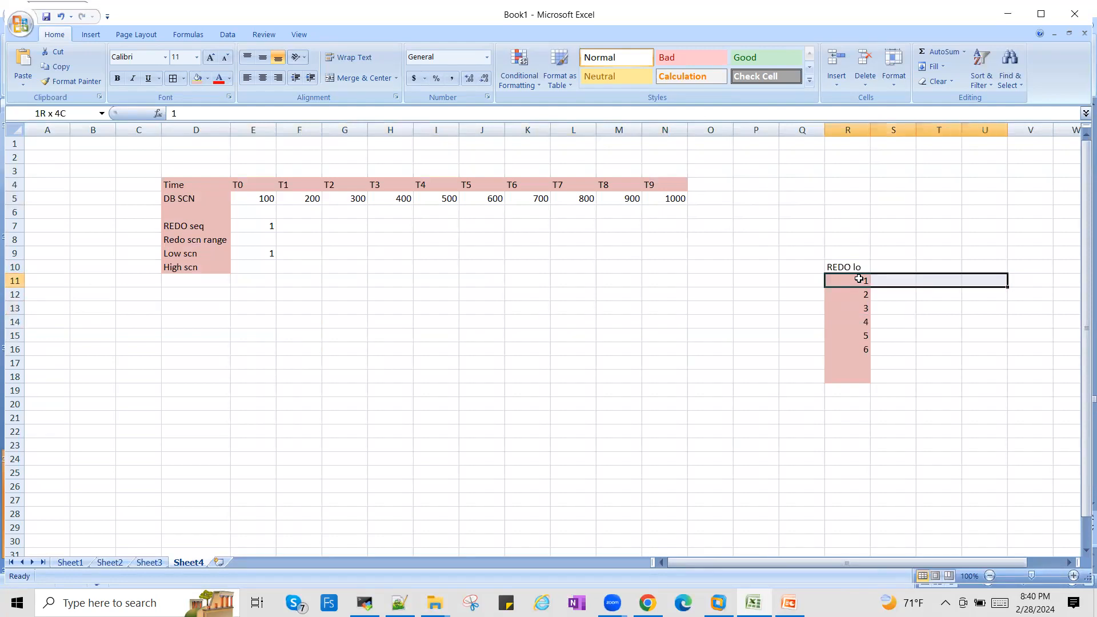
{"action": "key", "text": "Left"}
{"action": "key", "text": "Left"}
{"action": "key", "text": "Right"}
{"action": "key", "text": "Right"}
{"action": "key", "text": "shift+Down"}
{"action": "key", "text": "shift+Down"}
{"action": "key", "text": "shift+Down"}
{"action": "key", "text": "shift+Down"}
{"action": "key", "text": "shift+Down"}
{"action": "key", "text": "shift+Down"}
{"action": "key", "text": "shift+Down"}
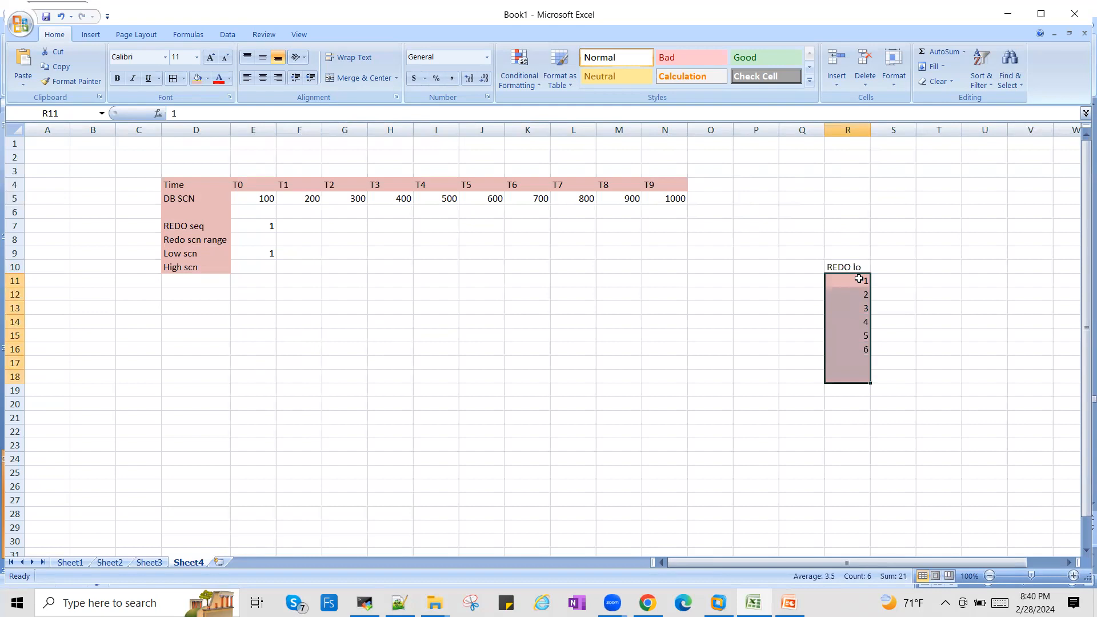
- Add the label "Sequence" in Q20 below the redo log block, with the value 1 in R20
{"action": "left_click", "coordinate": [809, 402]}
{"action": "type", "text": "Sequ"}
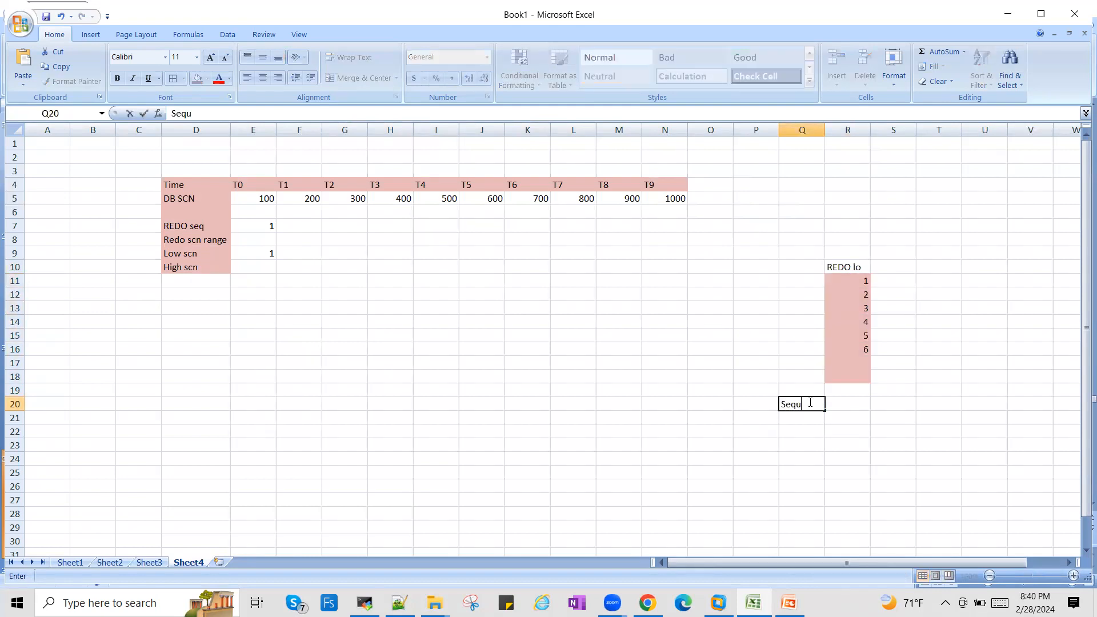
{"action": "type", "text": "ence"}
{"action": "key", "text": "Tab"}
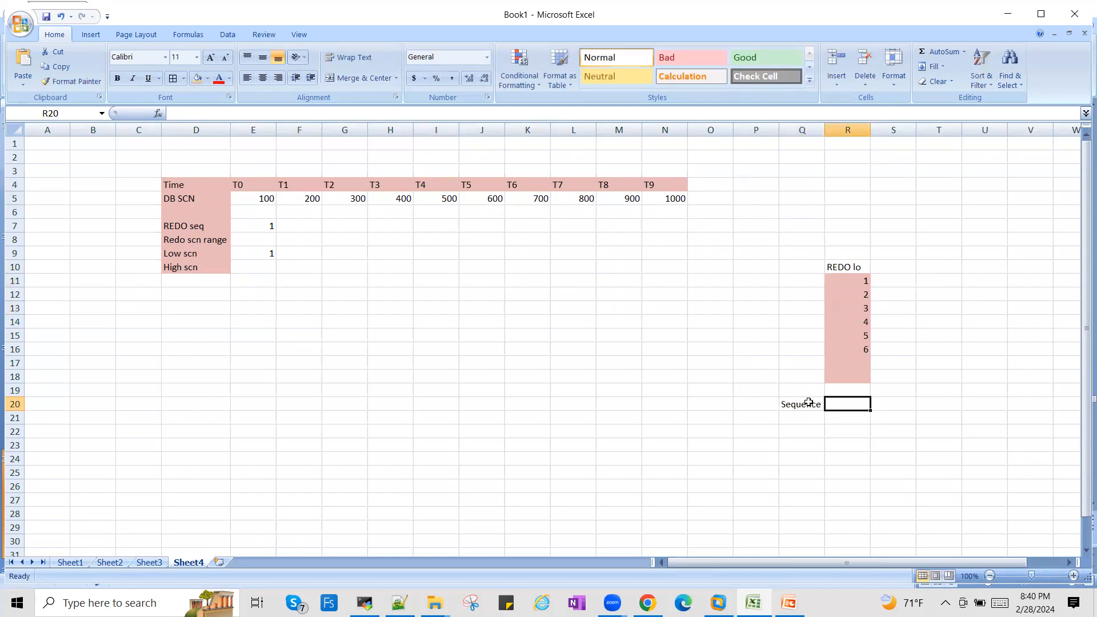
{"action": "type", "text": "1"}
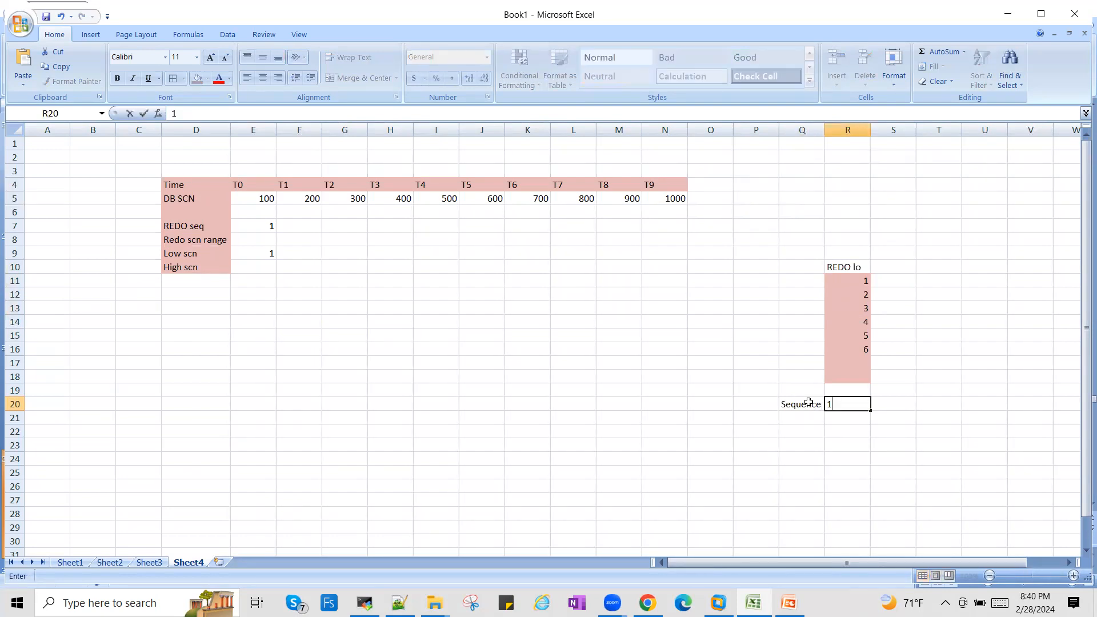
{"action": "key", "text": "Tab"}
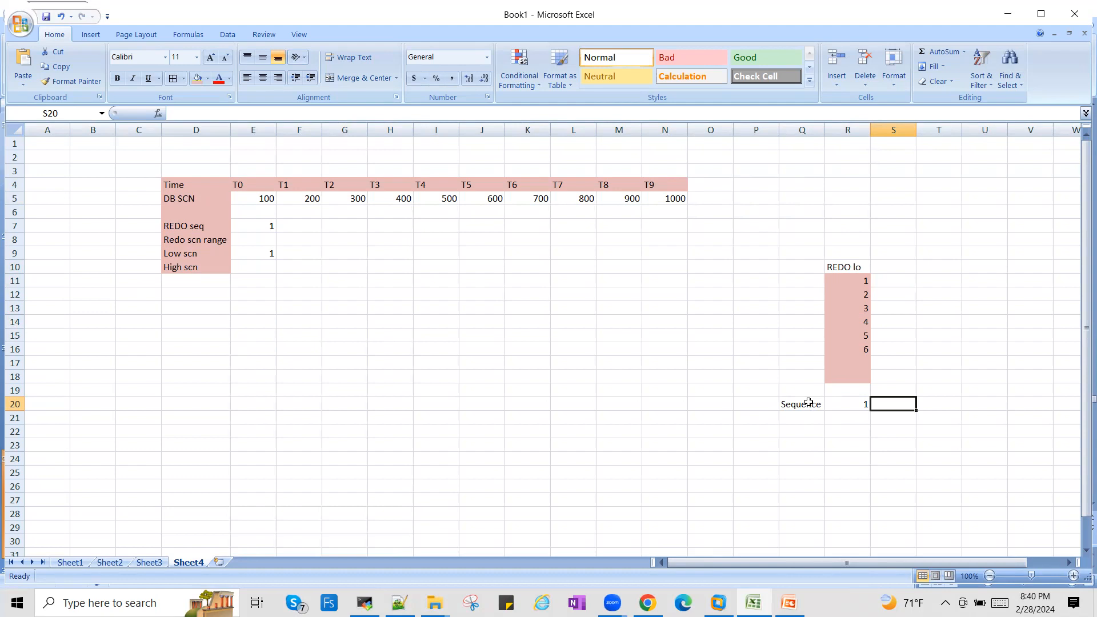
- Fill T11:T18, beside the redo log block, with light blue
{"action": "left_click", "coordinate": [936, 280]}
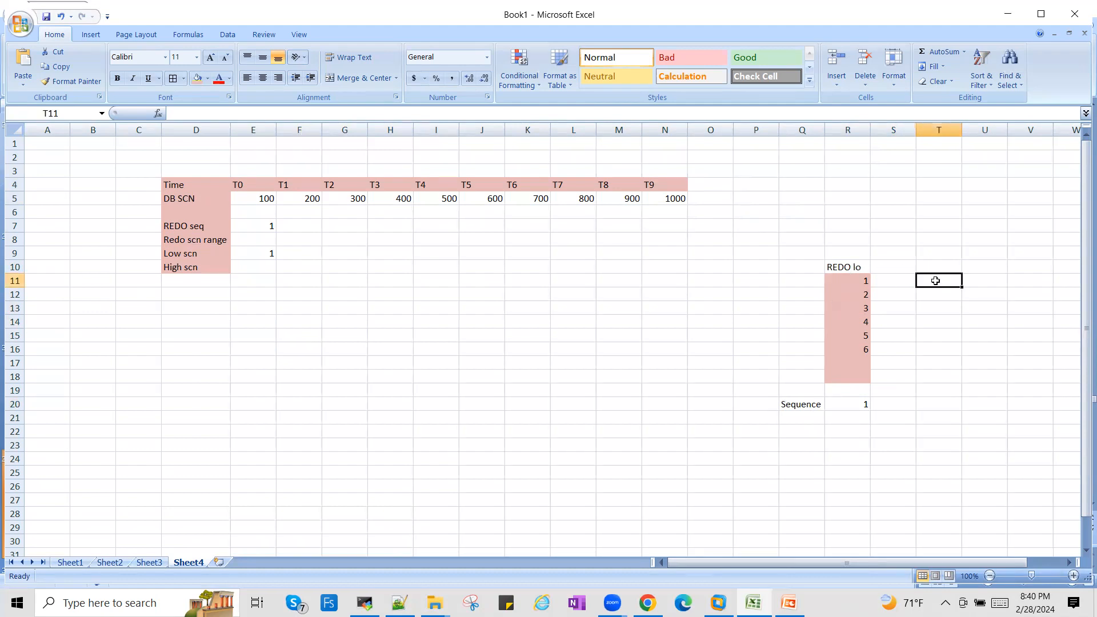
{"action": "left_click_drag", "start_coordinate": [935, 280], "coordinate": [937, 377]}
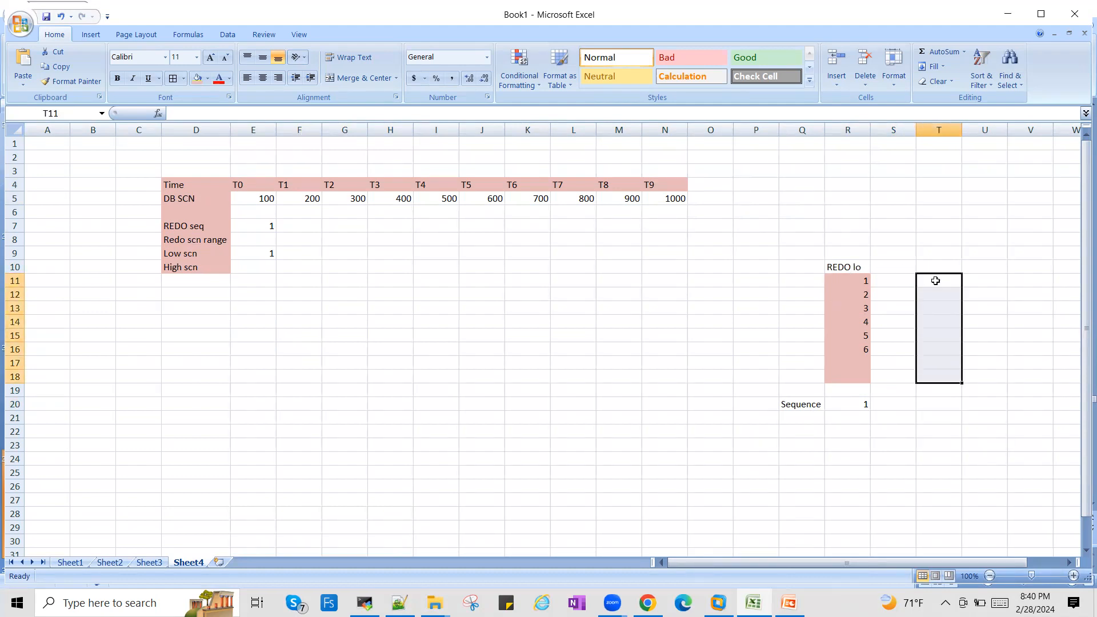
{"action": "left_click", "coordinate": [208, 78]}
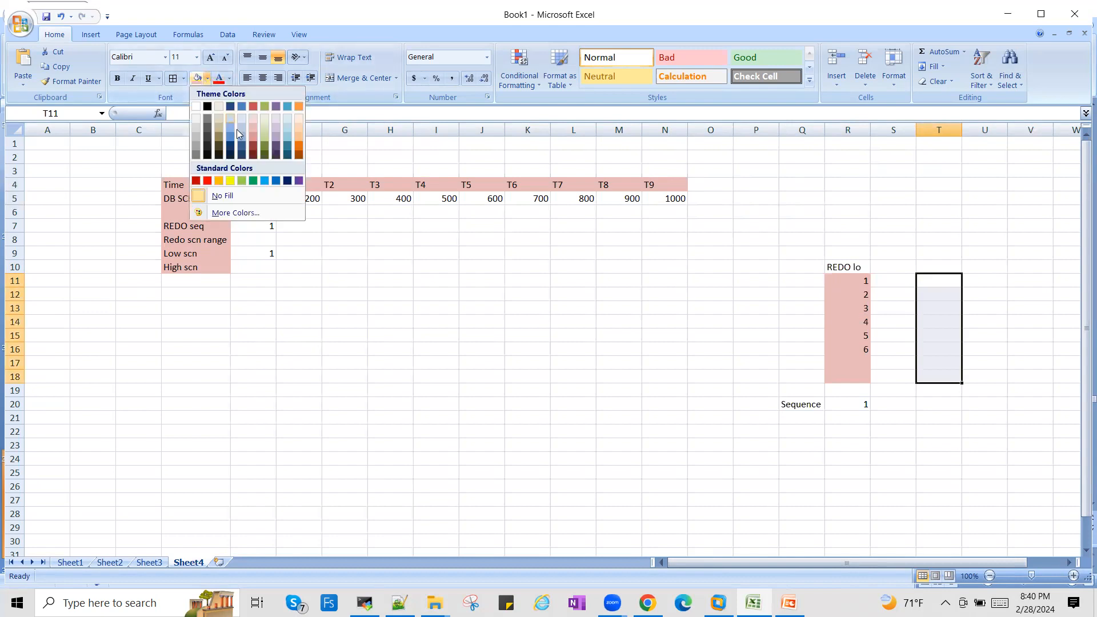
{"action": "left_click", "coordinate": [240, 135]}
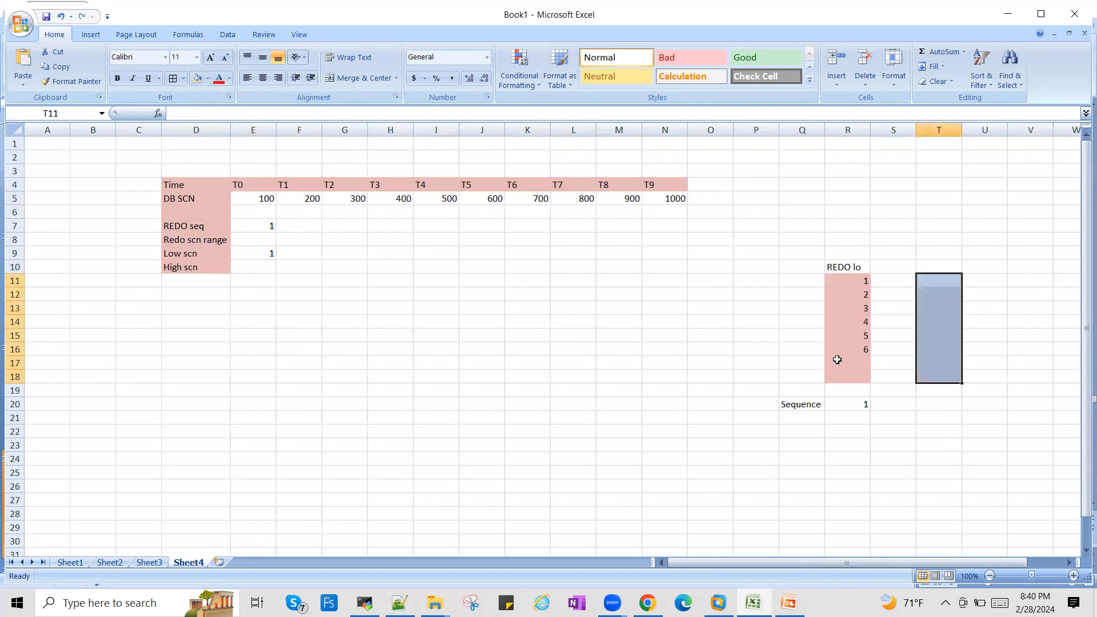
- Complete the numbering of the light red redo log block with 7 in R17 and 8 in R18
{"action": "left_click", "coordinate": [859, 362]}
{"action": "type", "text": "7"}
{"action": "key", "text": "Return"}
{"action": "type", "text": "8"}
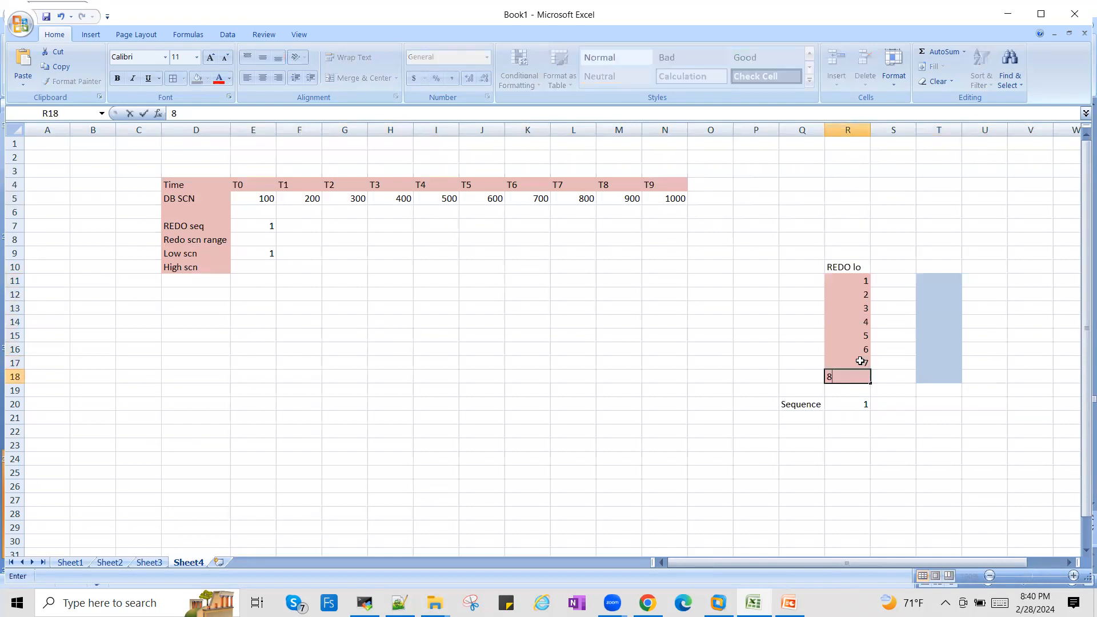
{"action": "left_click", "coordinate": [859, 435]}
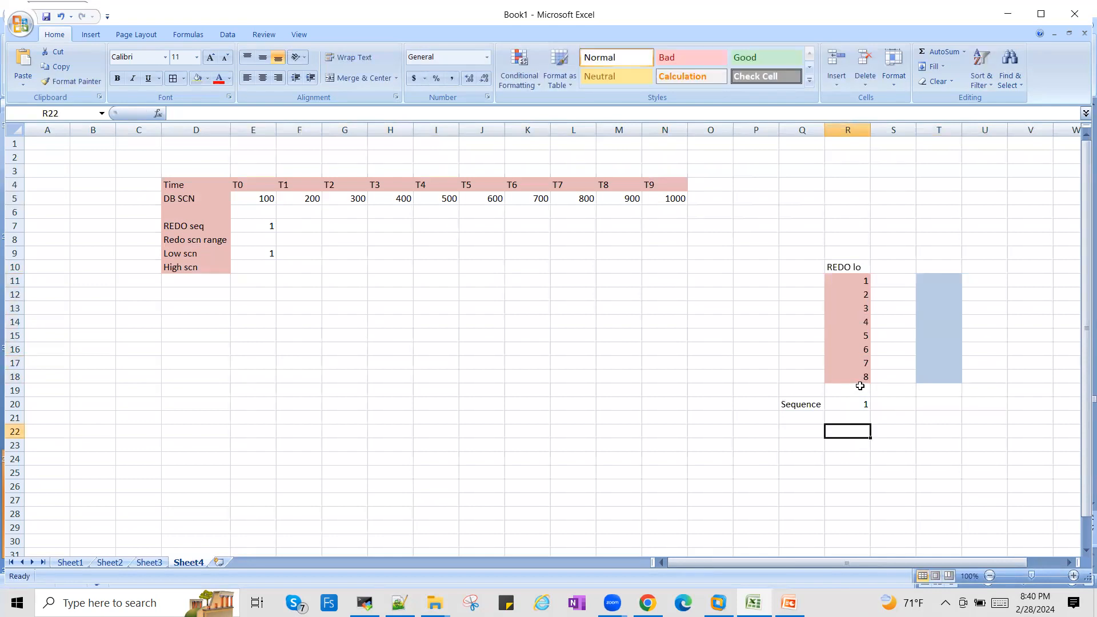
- Start numbering the light blue redo block with 9 in T11 and 10 in T12
{"action": "left_click", "coordinate": [946, 278]}
{"action": "type", "text": "9"}
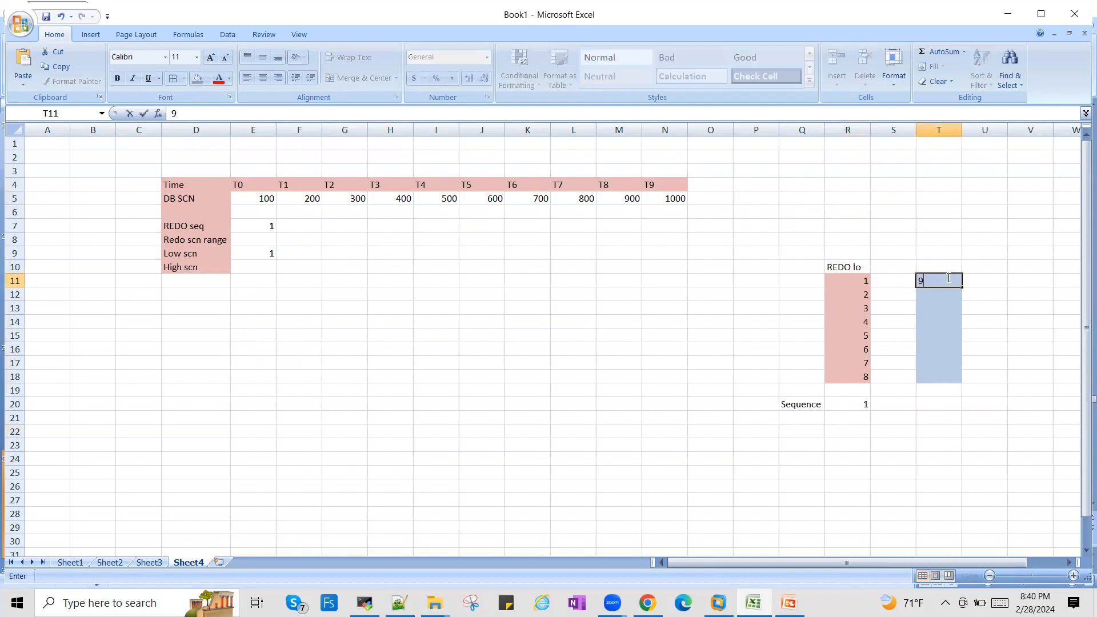
{"action": "key", "text": "Return"}
{"action": "type", "text": "10"}
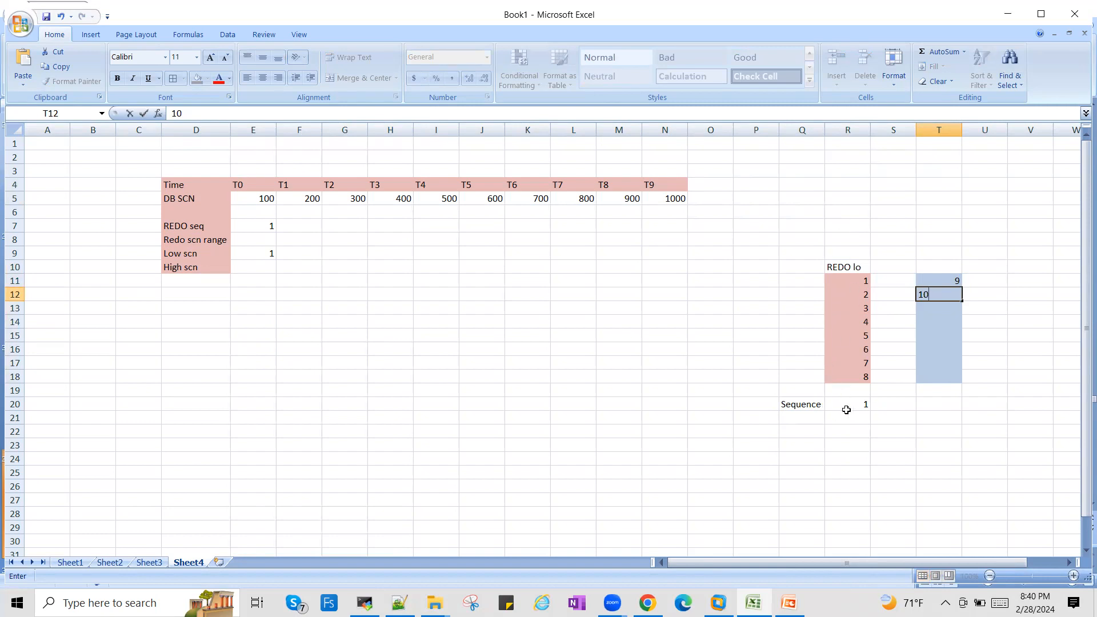
{"action": "left_click", "coordinate": [942, 336]}
{"action": "left_click", "coordinate": [942, 307]}
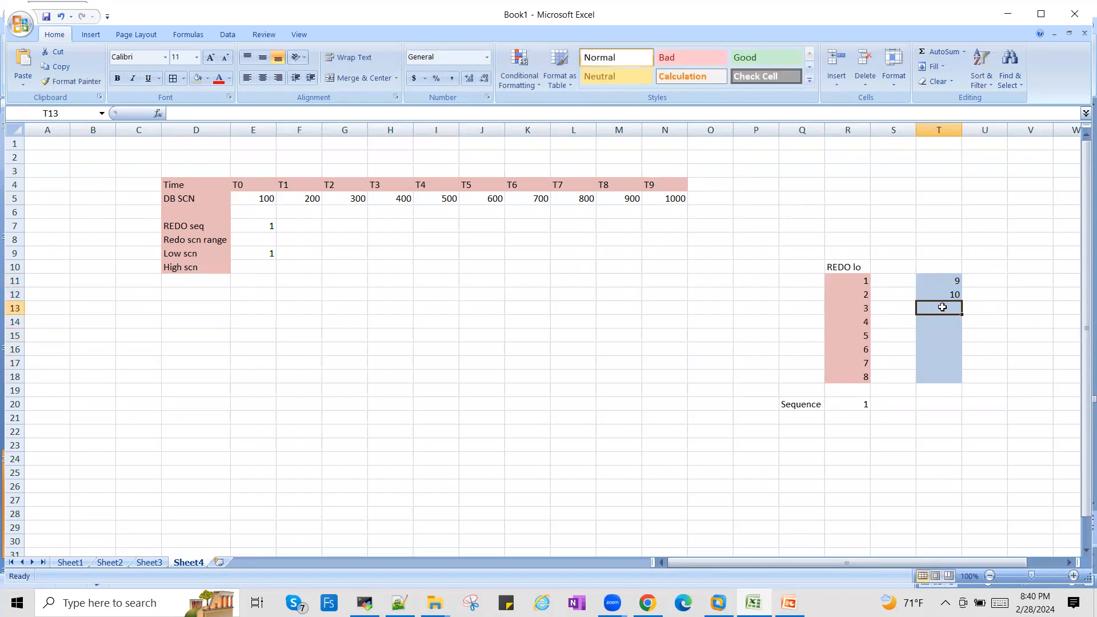
- Try to extend the numbering from T12 down to T18 with autofill, and undo the fill
{"action": "left_click", "coordinate": [954, 295]}
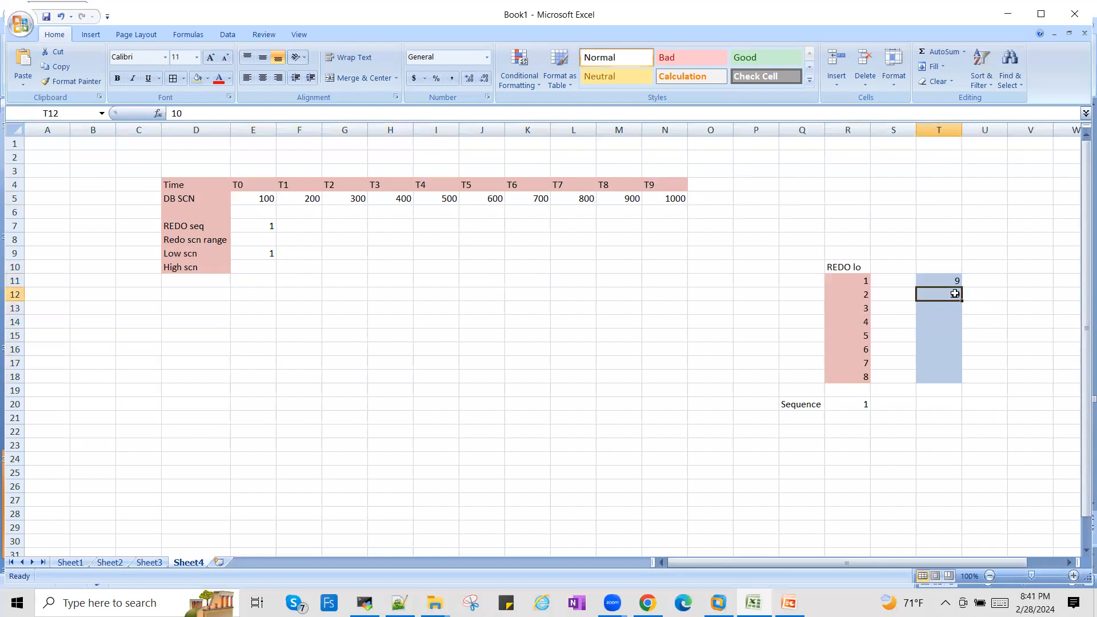
{"action": "left_click_drag", "start_coordinate": [962, 301], "coordinate": [962, 382]}
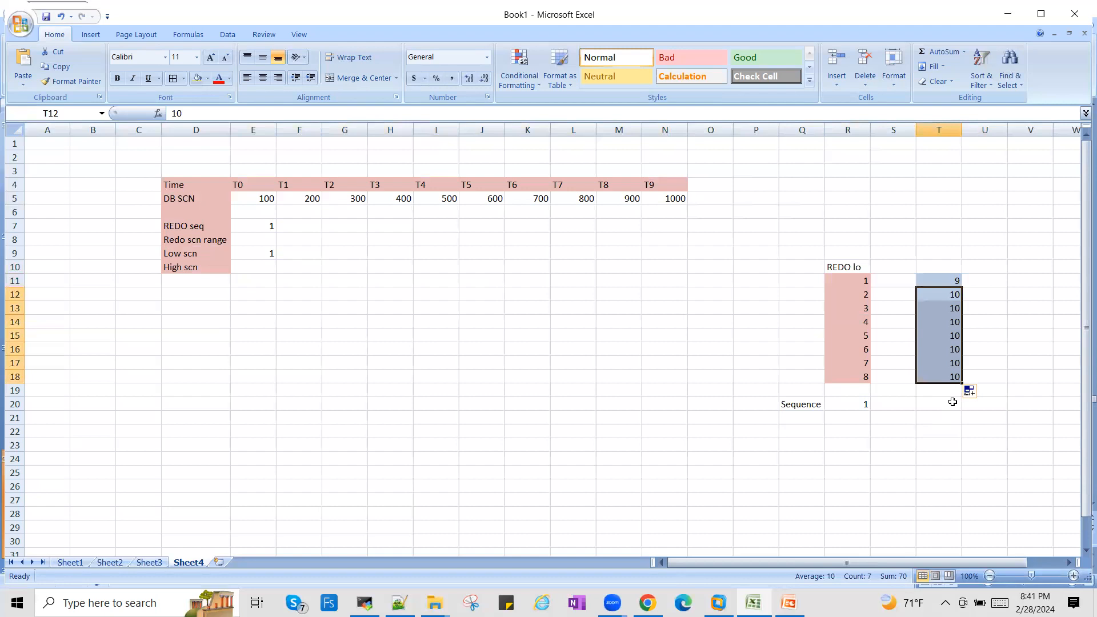
{"action": "key", "text": "ctrl+z"}
- Enter the numbers 11 through 16 down cells T13 to T18 of the light blue block
{"action": "left_click", "coordinate": [953, 312]}
{"action": "type", "text": "11"}
{"action": "key", "text": "Return"}
{"action": "type", "text": "12"}
{"action": "key", "text": "Return"}
{"action": "type", "text": "13"}
{"action": "key", "text": "Return"}
{"action": "type", "text": "14"}
{"action": "key", "text": "Return"}
{"action": "type", "text": "15"}
{"action": "key", "text": "Return"}
{"action": "type", "text": "16"}
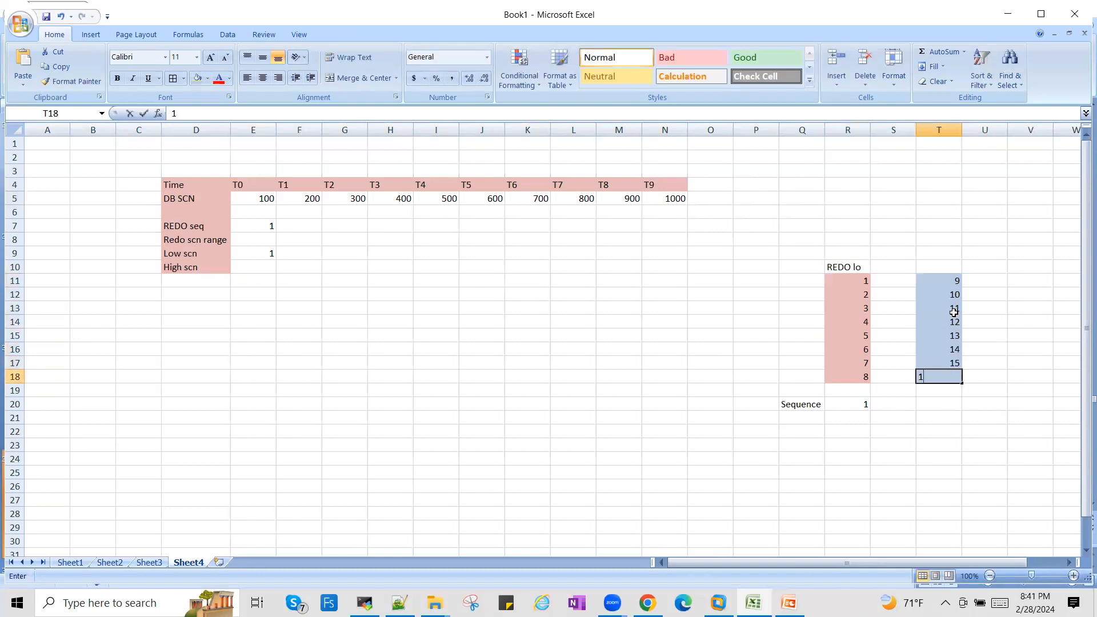
{"action": "key", "text": "Tab"}
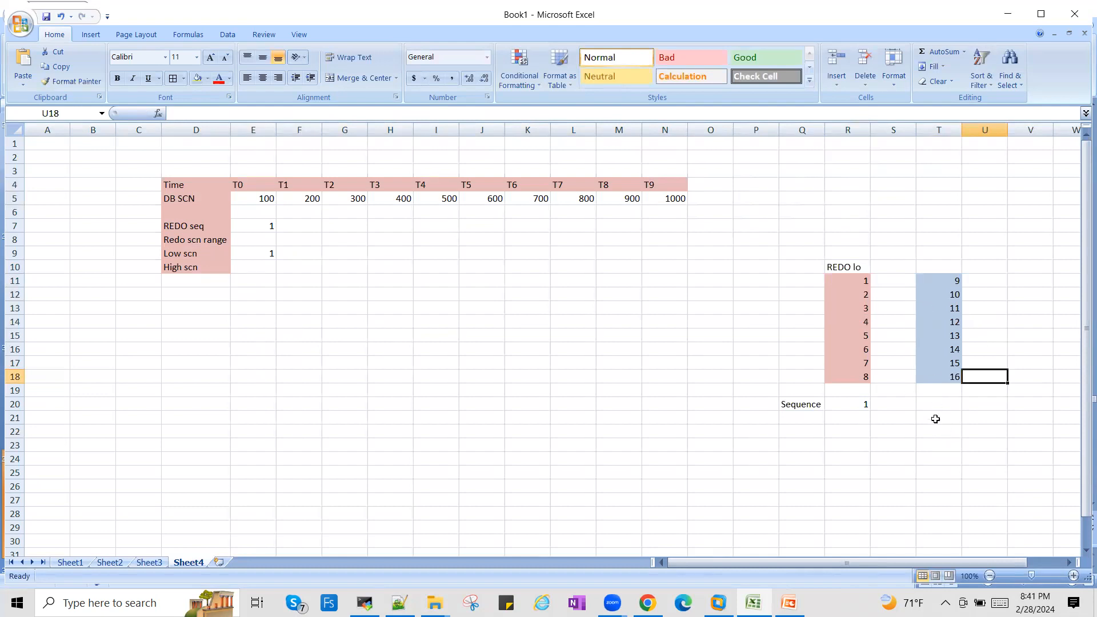
{"action": "left_click", "coordinate": [1023, 276]}
{"action": "key", "text": "shift+Down"}
{"action": "key", "text": "shift+Down"}
{"action": "key", "text": "shift+Down"}
{"action": "key", "text": "shift+Down"}
{"action": "key", "text": "shift+Down"}
{"action": "key", "text": "shift+Down"}
{"action": "key", "text": "shift+Down"}
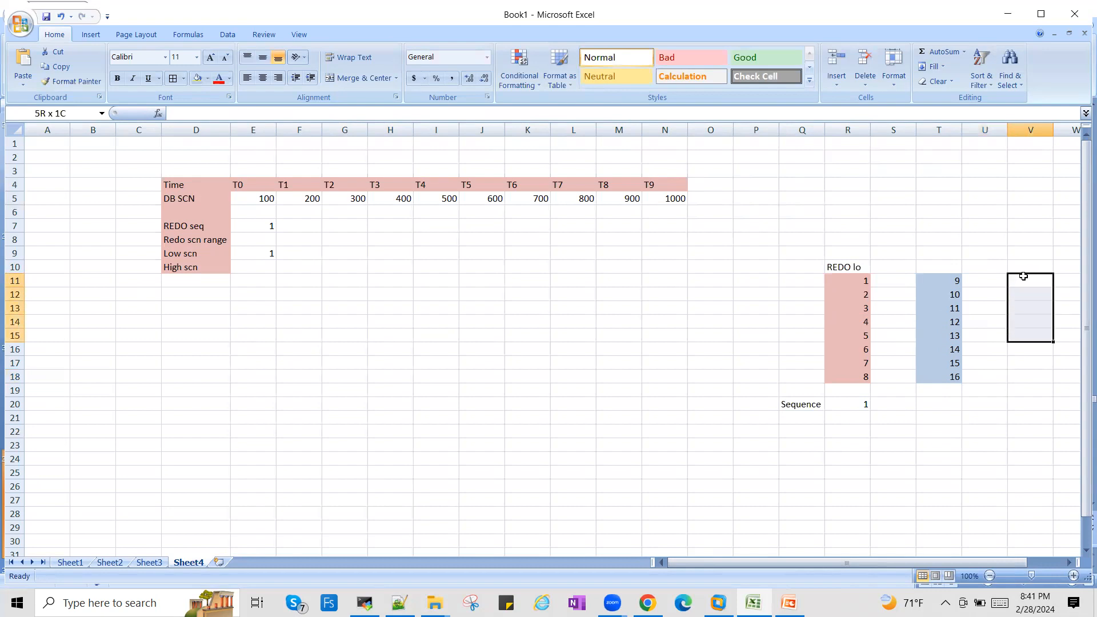
- Label the light blue block "redo 2" in T10 and add the heading "redo 3" in V10
{"action": "left_click", "coordinate": [937, 266]}
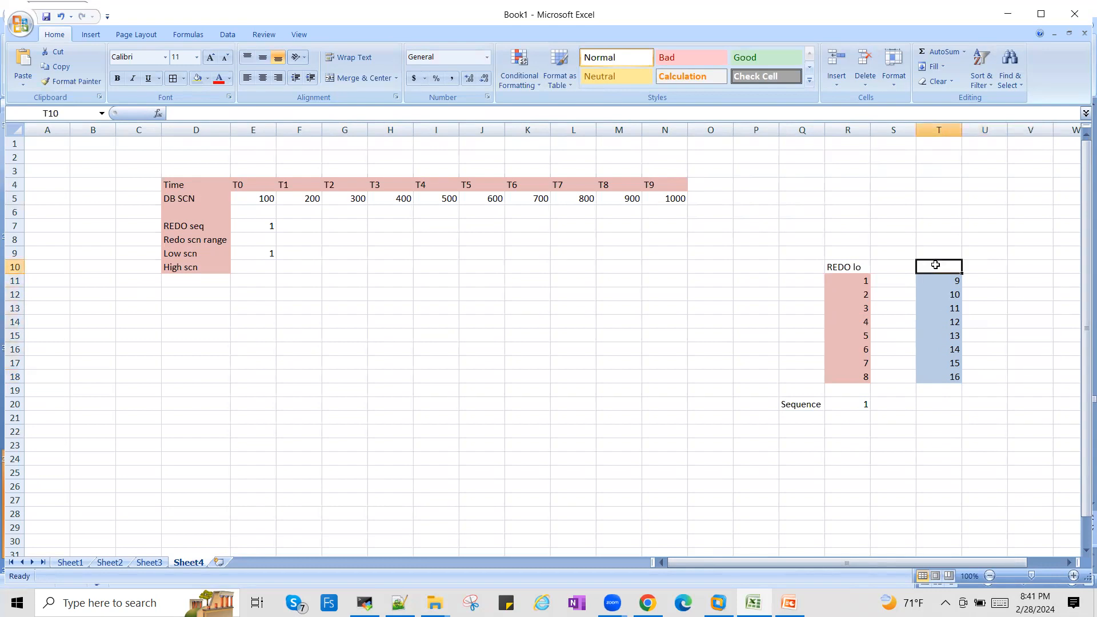
{"action": "type", "text": "red"}
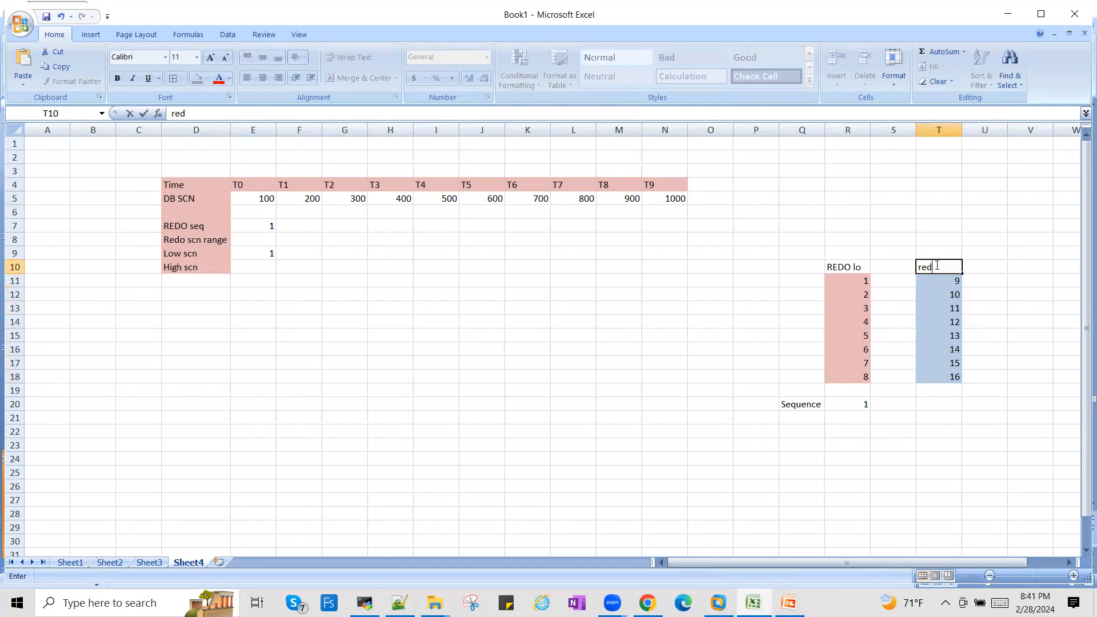
{"action": "type", "text": "o 2"}
{"action": "key", "text": "Tab"}
{"action": "key", "text": "Tab"}
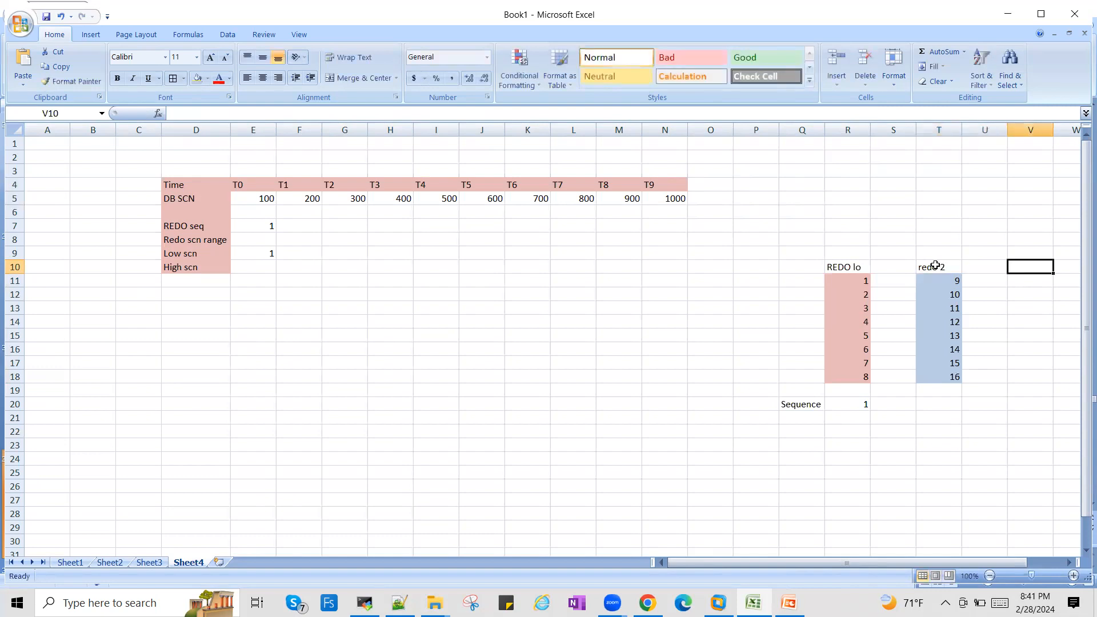
{"action": "type", "text": "redo 3"}
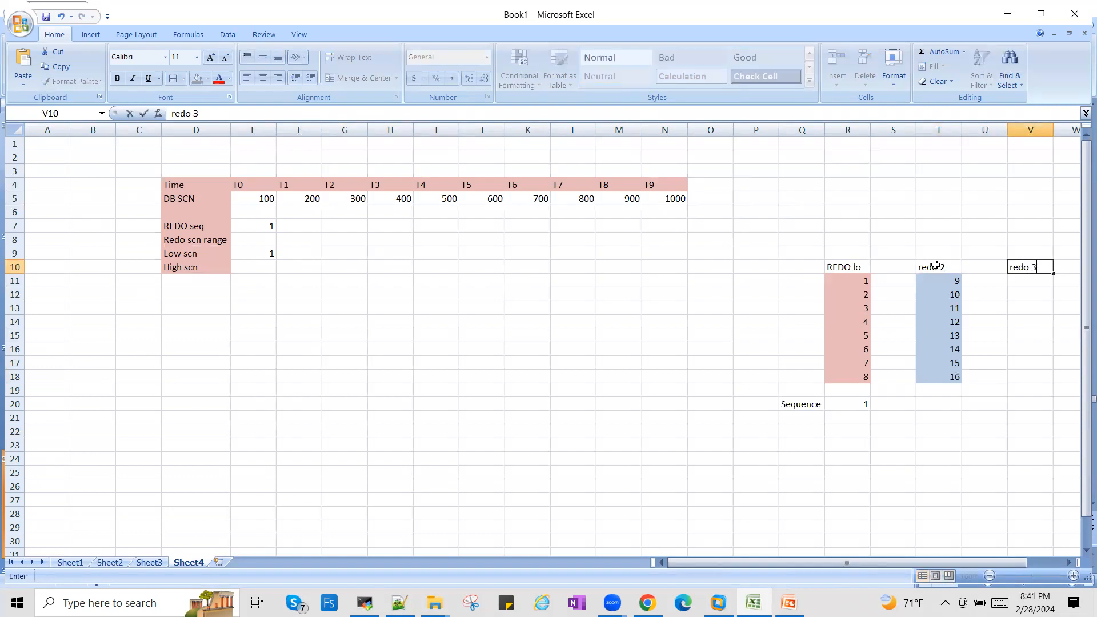
- Fill V11:V18 below the "redo 3" heading with a darker tan theme color
{"action": "left_click_drag", "start_coordinate": [1041, 284], "coordinate": [1035, 280]}
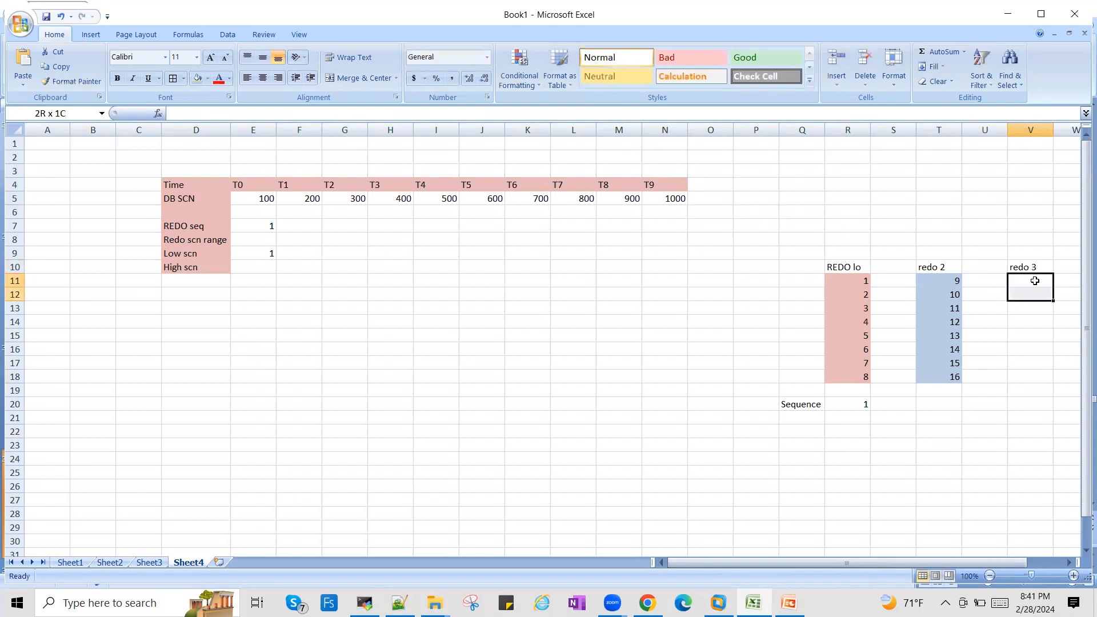
{"action": "key", "text": "shift+Down"}
{"action": "key", "text": "shift+Down"}
{"action": "key", "text": "shift+Down"}
{"action": "key", "text": "shift+Down"}
{"action": "key", "text": "shift+Down"}
{"action": "key", "text": "shift+Down"}
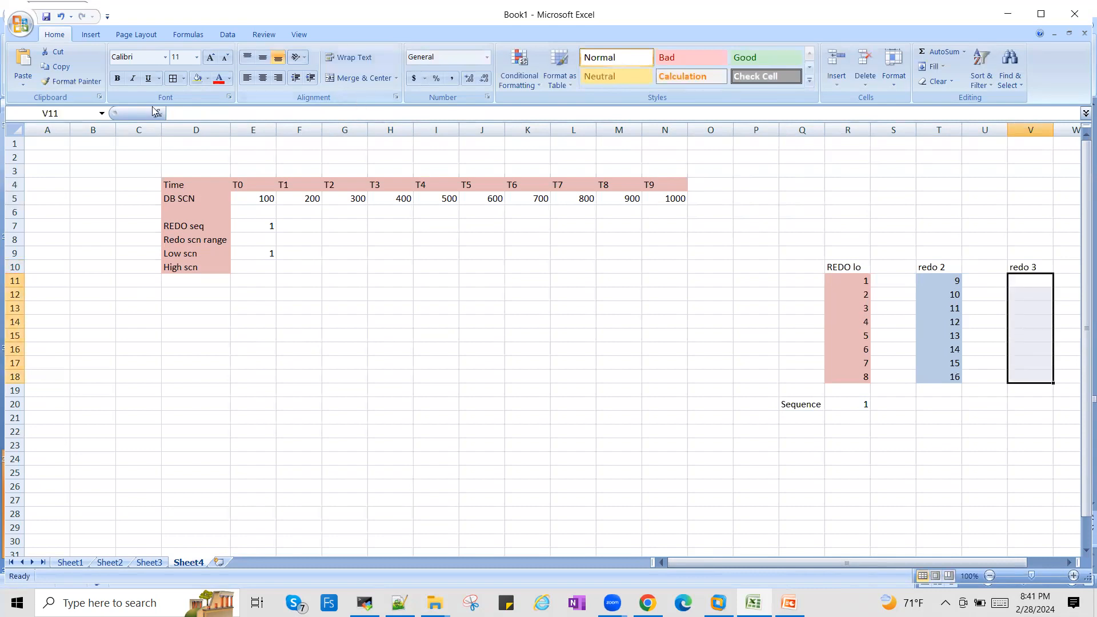
{"action": "left_click", "coordinate": [208, 78]}
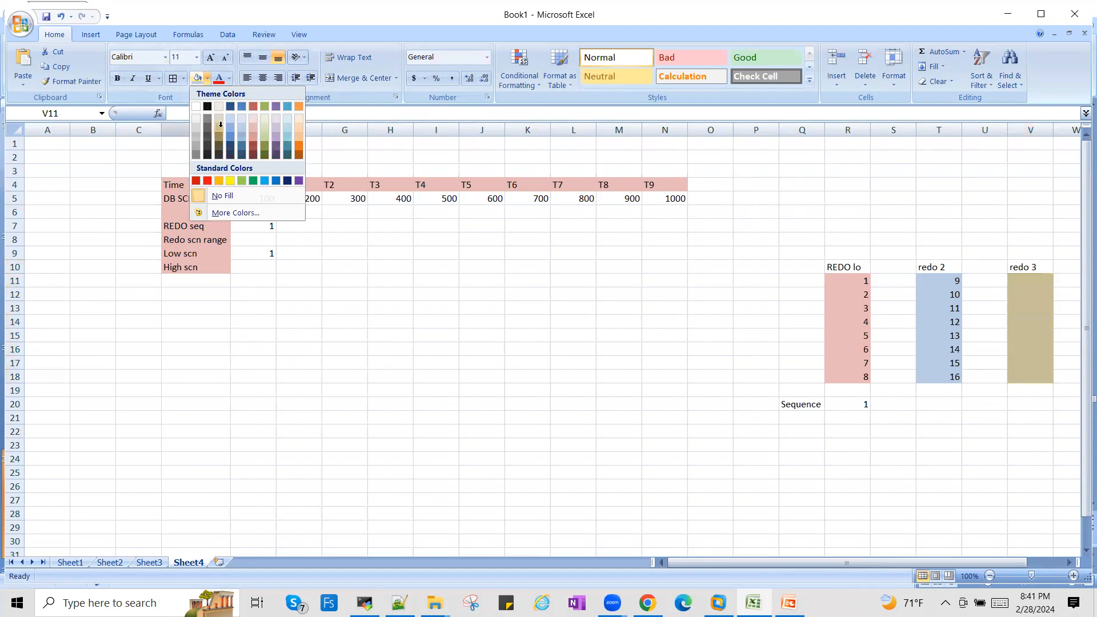
{"action": "left_click", "coordinate": [220, 127]}
{"action": "left_click", "coordinate": [987, 426]}
- Enter 17 in V11, try to extend it down to V15 with autofill, and undo the fill
{"action": "left_click", "coordinate": [1033, 278]}
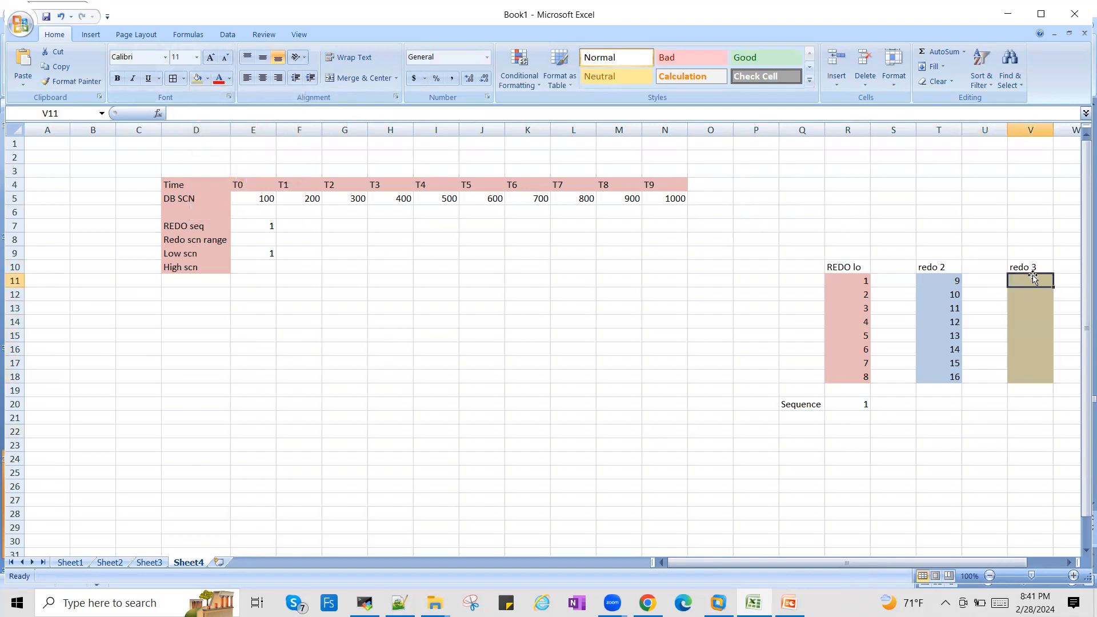
{"action": "type", "text": "17"}
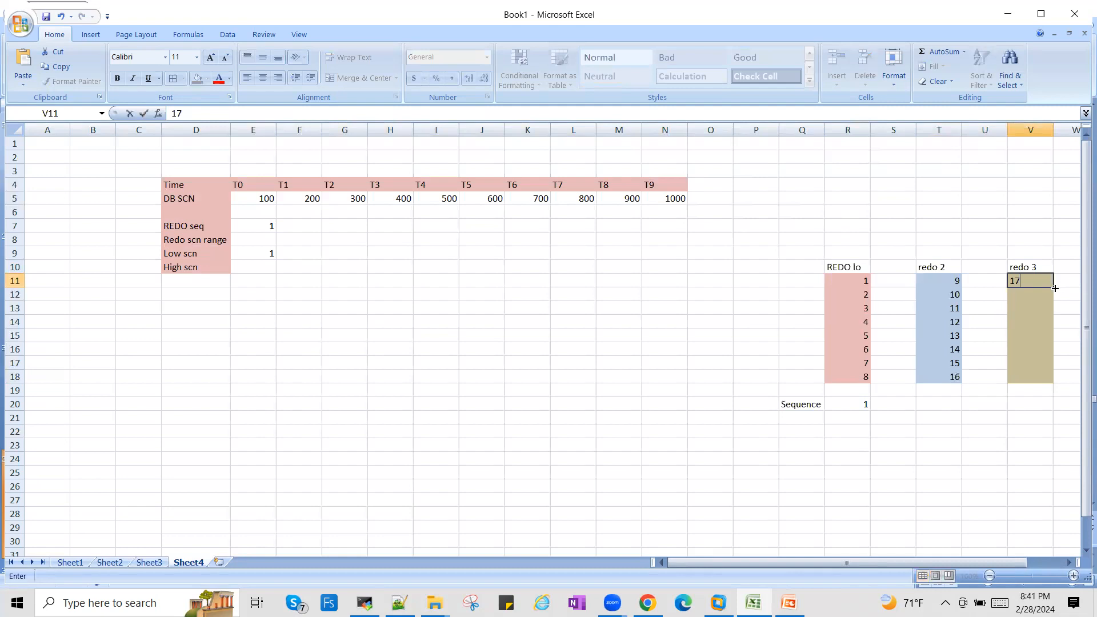
{"action": "left_click_drag", "start_coordinate": [1054, 289], "coordinate": [1047, 342]}
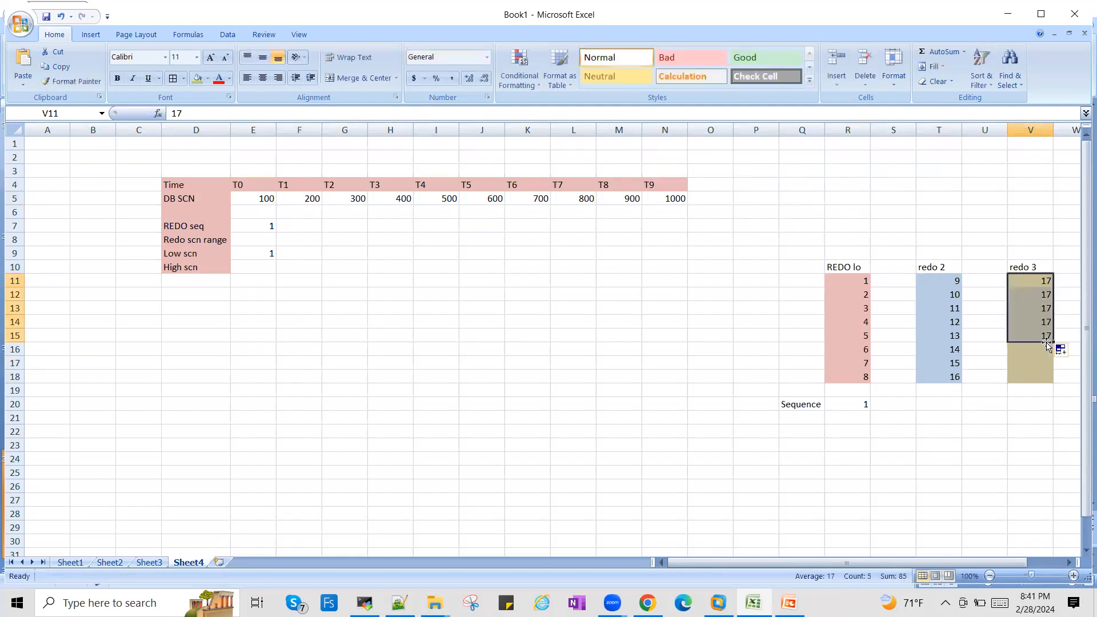
{"action": "key", "text": "ctrl+z"}
- Enter the numbers 18 through 24 down cells V12 to V18 of the tan redo 3 block
{"action": "left_click", "coordinate": [1045, 296]}
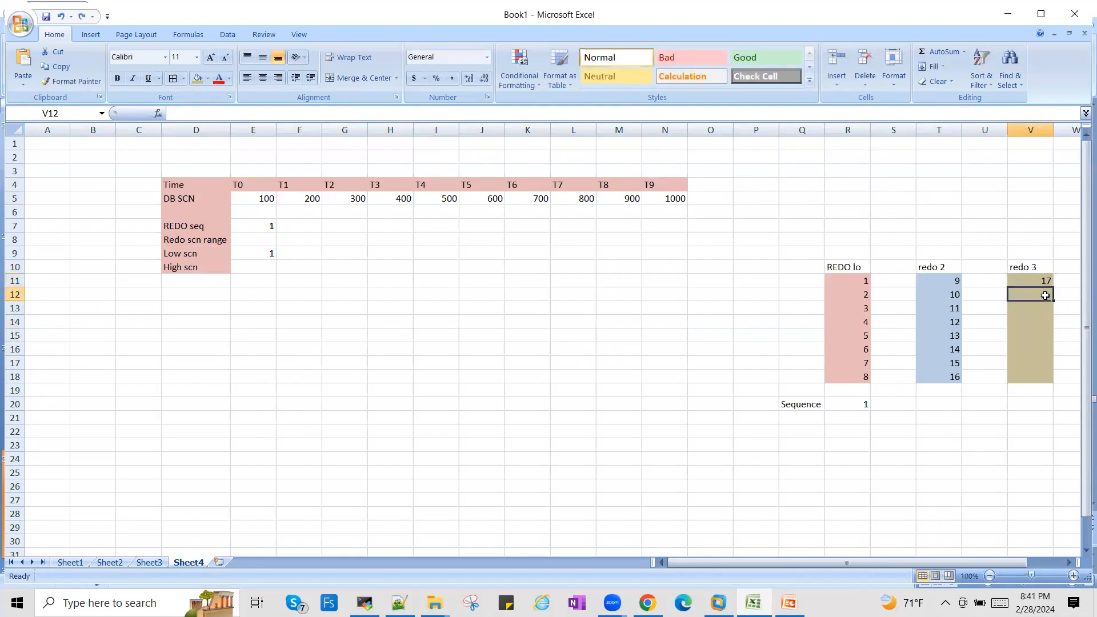
{"action": "type", "text": "18"}
{"action": "key", "text": "Tab"}
{"action": "type", "text": "1"}
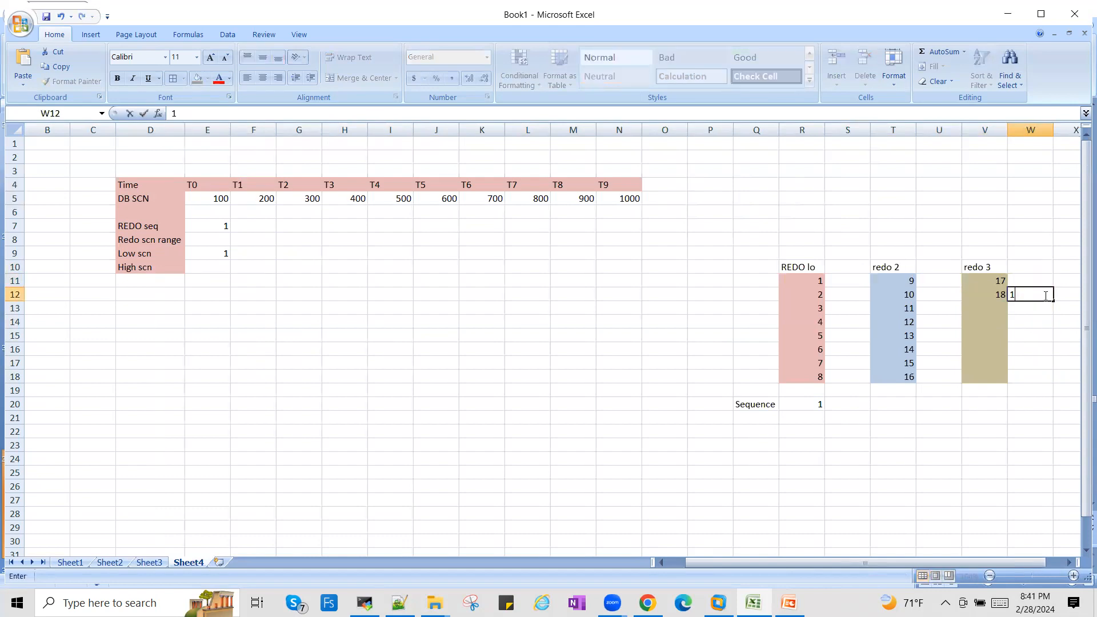
{"action": "left_click", "coordinate": [997, 305]}
{"action": "type", "text": "19"}
{"action": "key", "text": "Return"}
{"action": "type", "text": "20"}
{"action": "key", "text": "Return"}
{"action": "type", "text": "21"}
{"action": "key", "text": "Return"}
{"action": "type", "text": "22"}
{"action": "key", "text": "Return"}
{"action": "type", "text": "23"}
{"action": "key", "text": "Return"}
{"action": "type", "text": "24"}
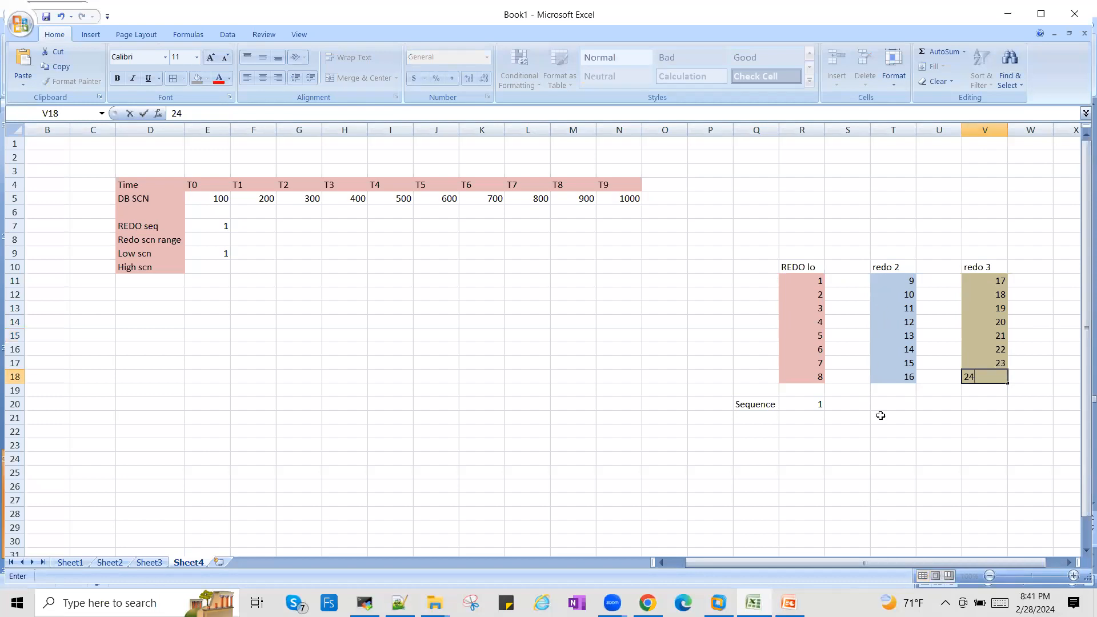
- Add sequence number 2 in T20 below redo 2 and sequence number 3 in V20 below redo 3
{"action": "left_click", "coordinate": [901, 404]}
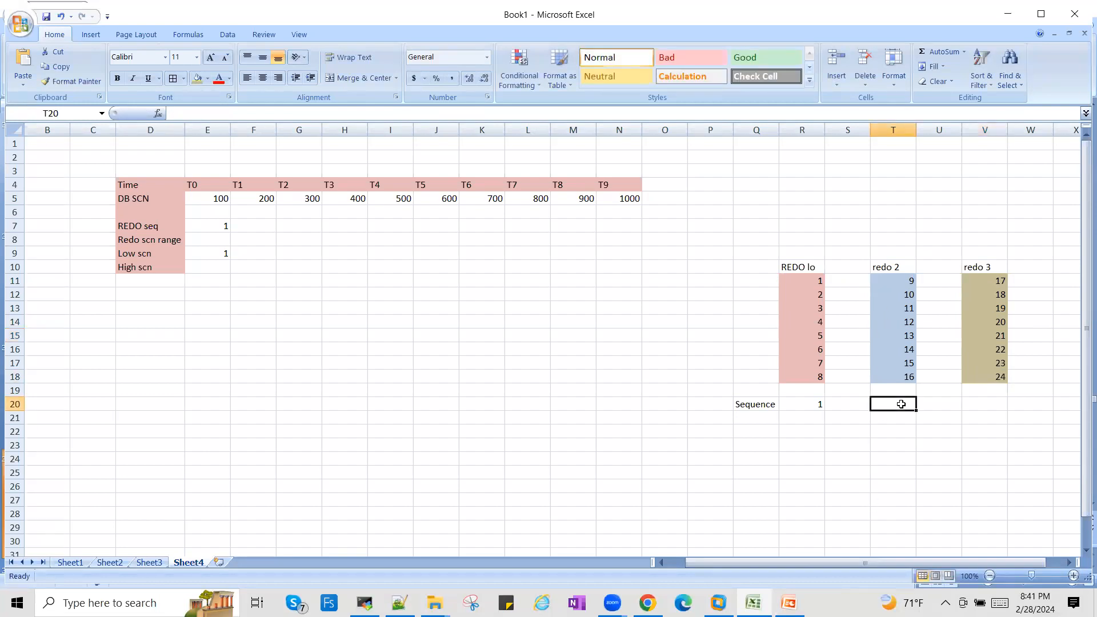
{"action": "type", "text": "2"}
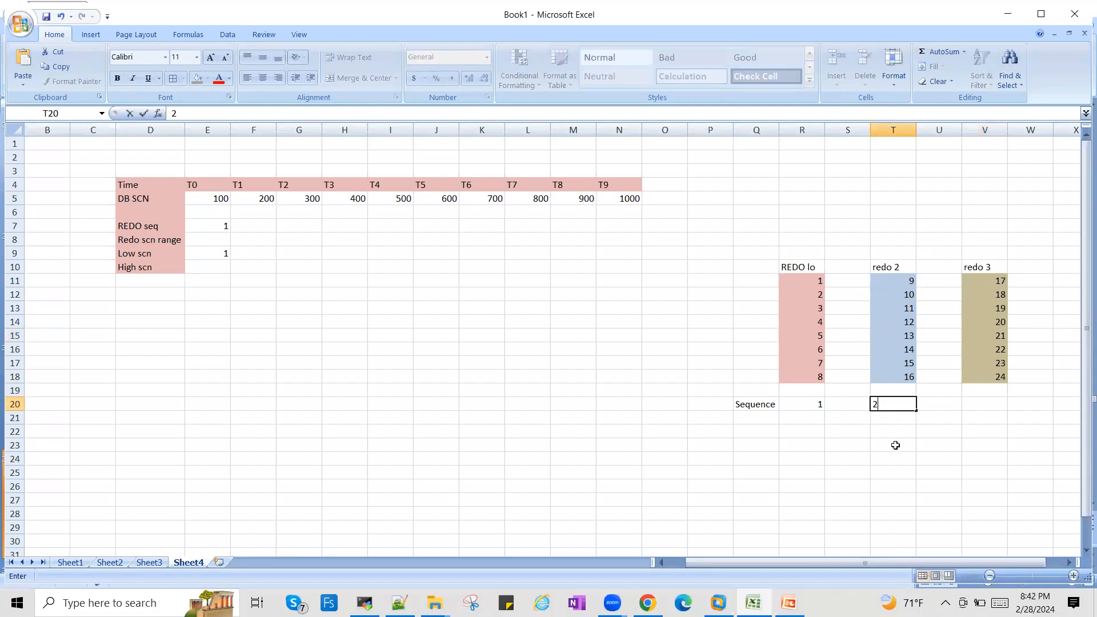
{"action": "key", "text": "Return"}
{"action": "left_click", "coordinate": [994, 405]}
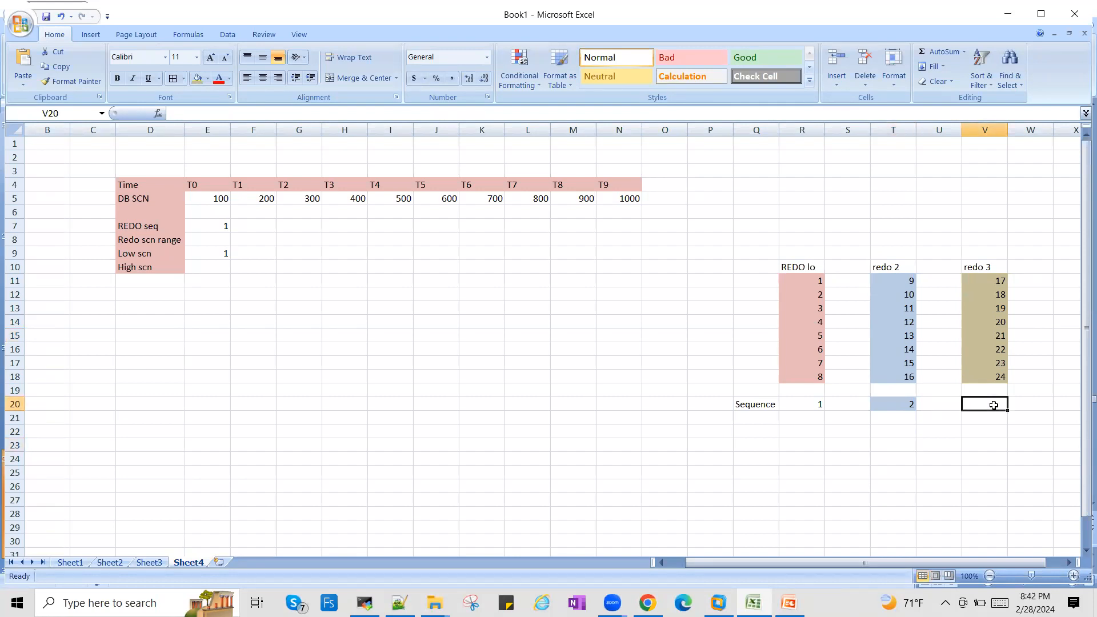
{"action": "type", "text": "3"}
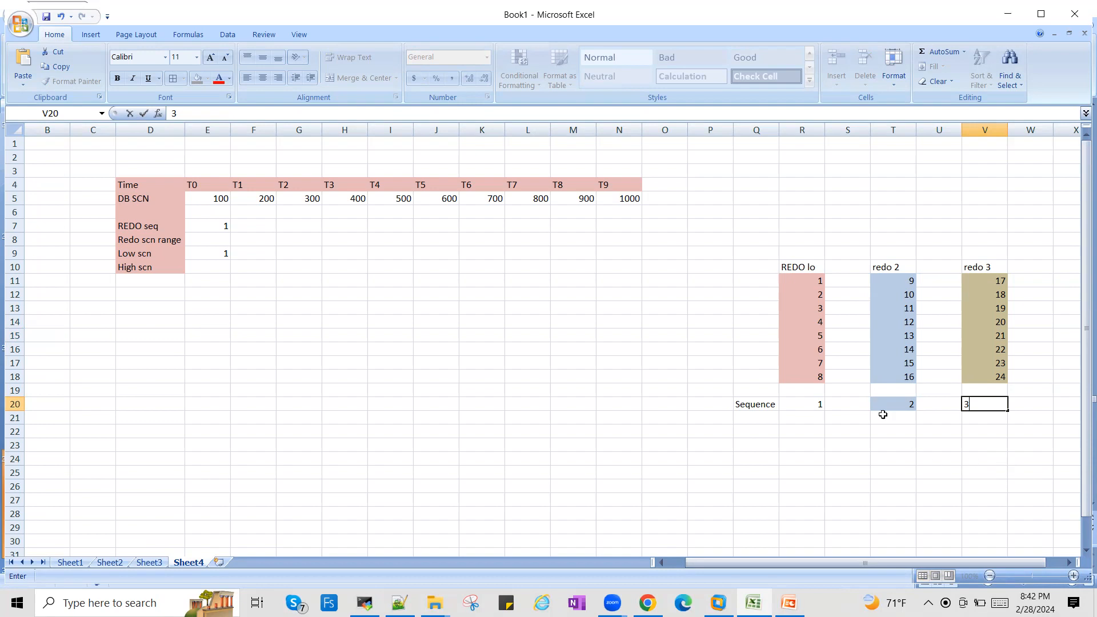
{"action": "left_click", "coordinate": [998, 432]}
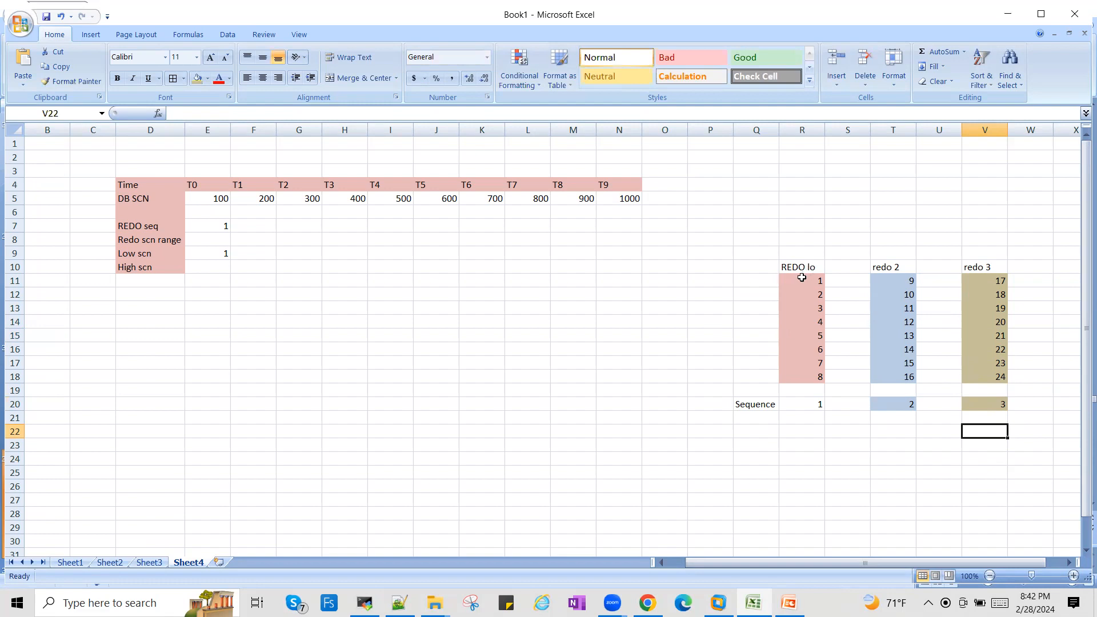
- Overwrite the first redo block R11:R18 with 25 through 32, and the first redo 2 entry T11 with 33
{"action": "left_click", "coordinate": [801, 278]}
{"action": "type", "text": "25"}
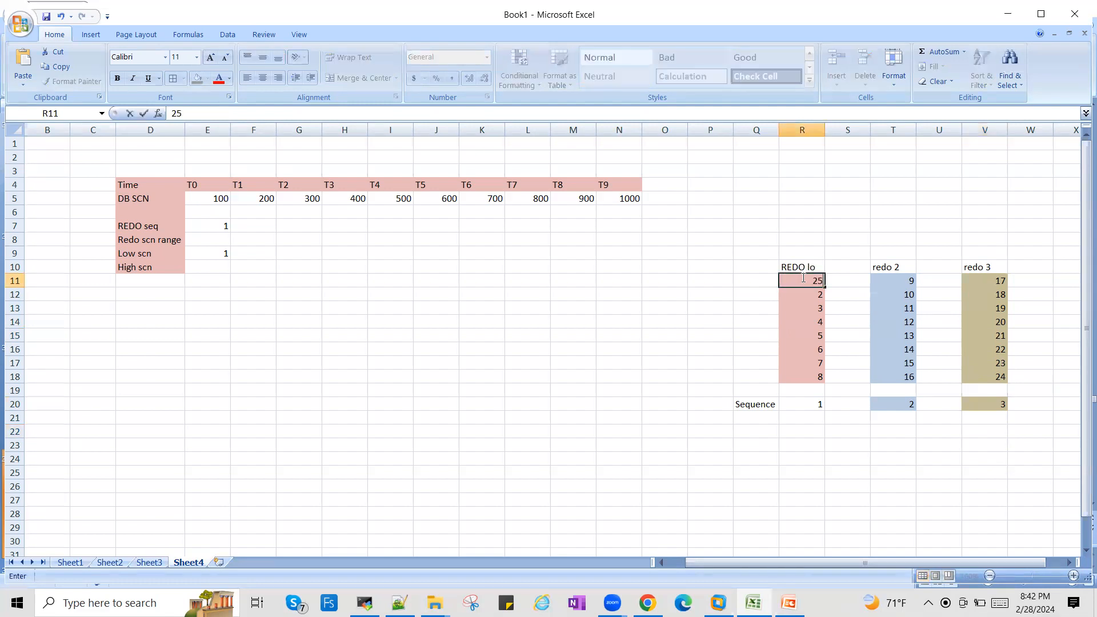
{"action": "key", "text": "Return"}
{"action": "type", "text": "26"}
{"action": "key", "text": "Return"}
{"action": "type", "text": "27"}
{"action": "key", "text": "Return"}
{"action": "type", "text": "28"}
{"action": "key", "text": "Return"}
{"action": "type", "text": "29"}
{"action": "key", "text": "Return"}
{"action": "type", "text": "30"}
{"action": "key", "text": "Return"}
{"action": "type", "text": "31"}
{"action": "key", "text": "Return"}
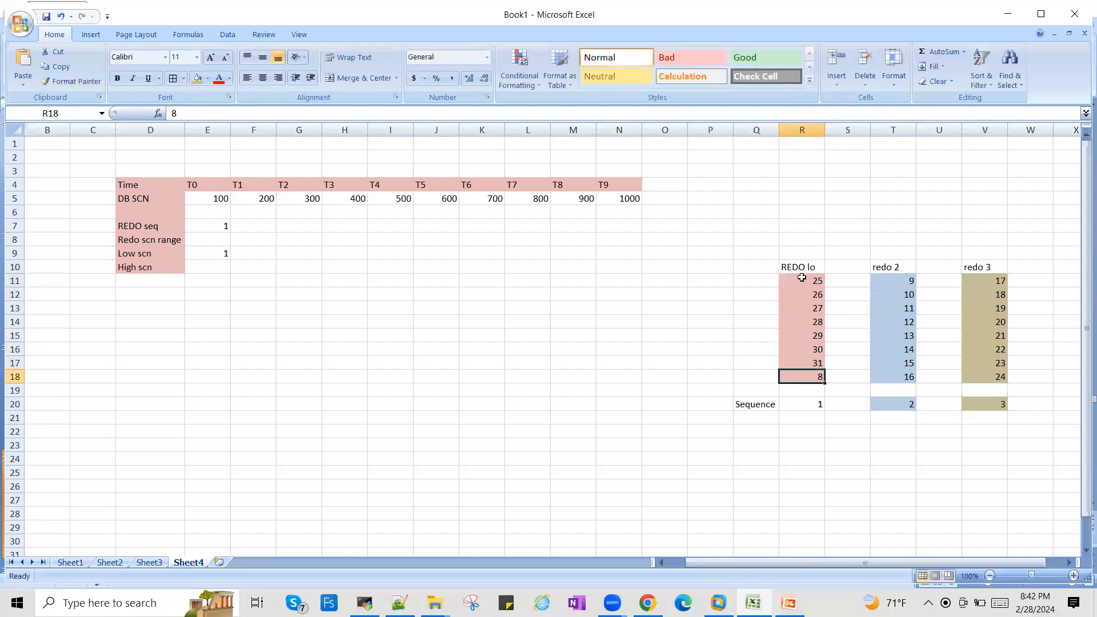
{"action": "type", "text": "32"}
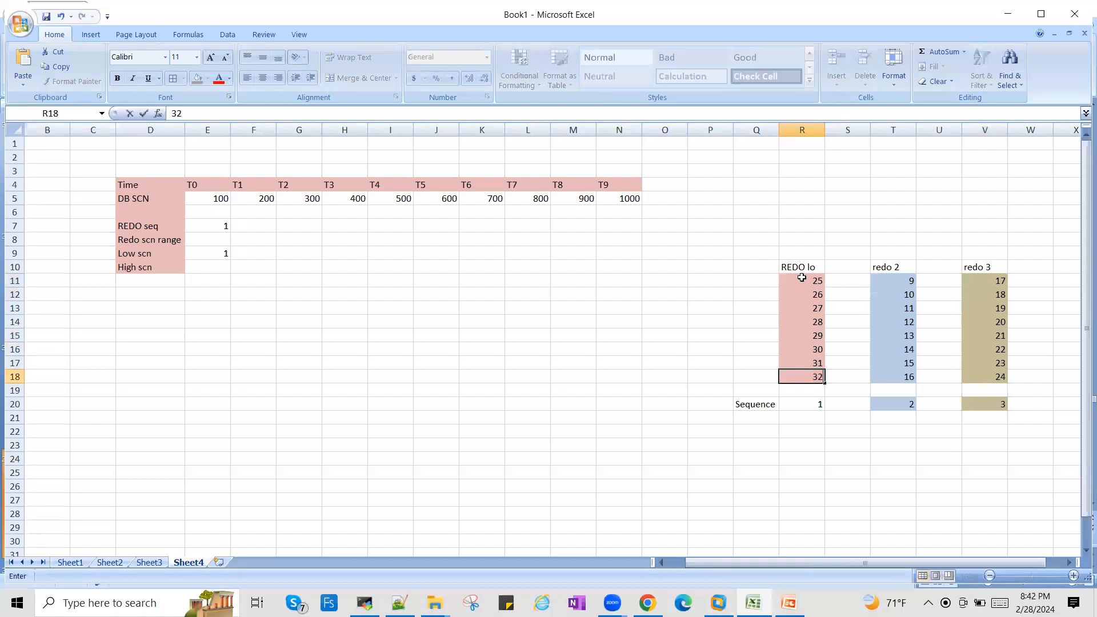
{"action": "left_click", "coordinate": [900, 279]}
{"action": "type", "text": "33"}
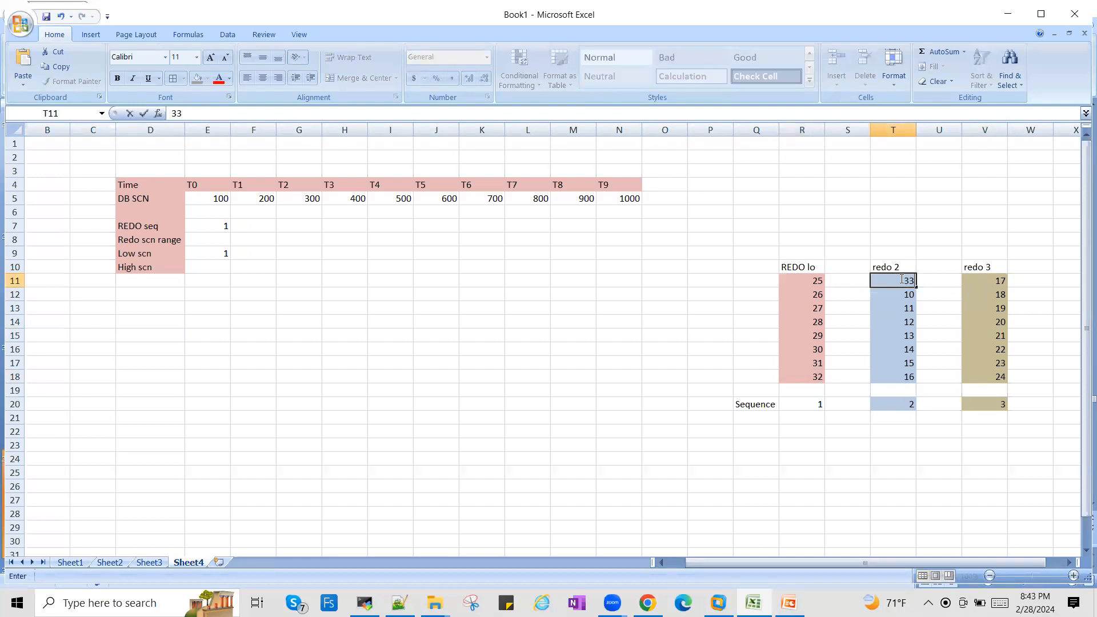
- Add sequence numbers 4, 5 and 6 in R21, T21 and V21 under the three redo logs
{"action": "left_click", "coordinate": [814, 416]}
{"action": "type", "text": "4"}
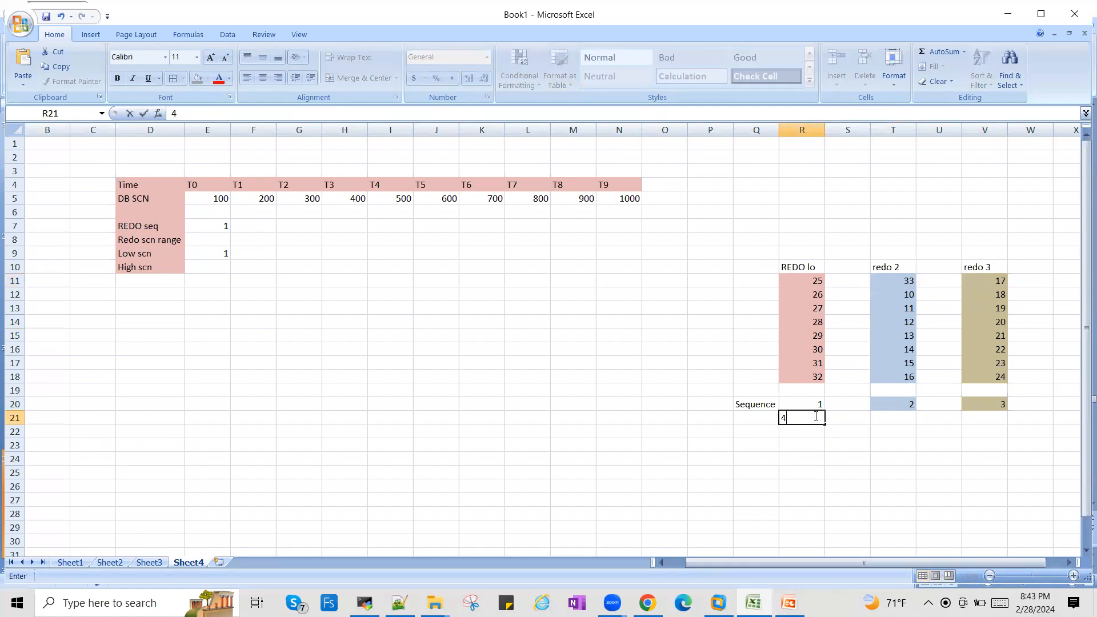
{"action": "key", "text": "Tab"}
{"action": "key", "text": "Tab"}
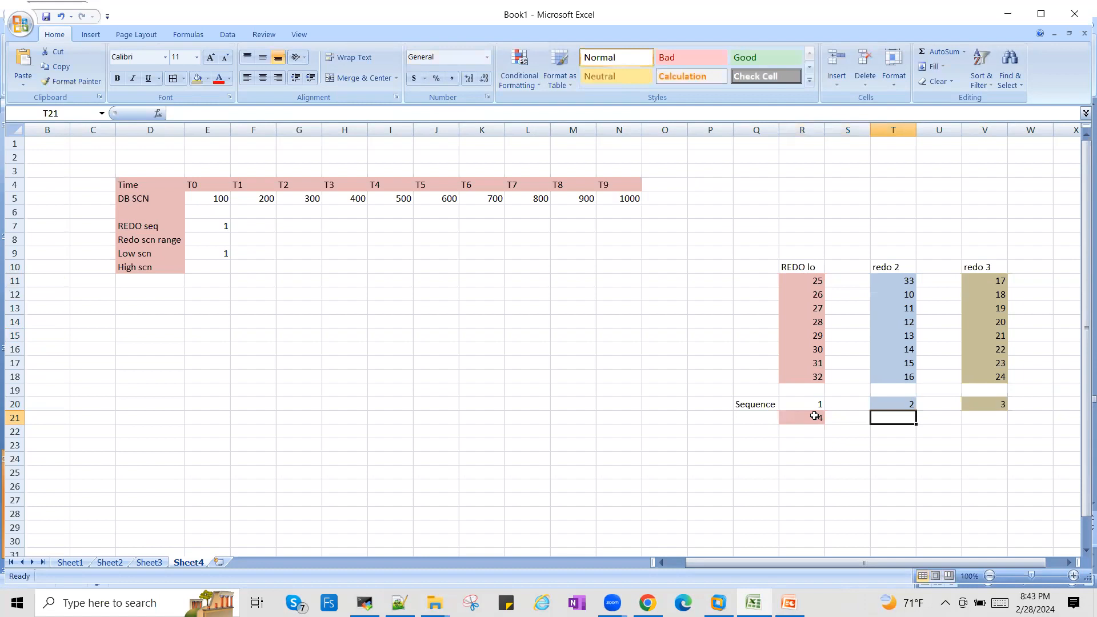
{"action": "type", "text": "5"}
{"action": "key", "text": "Tab"}
{"action": "key", "text": "Tab"}
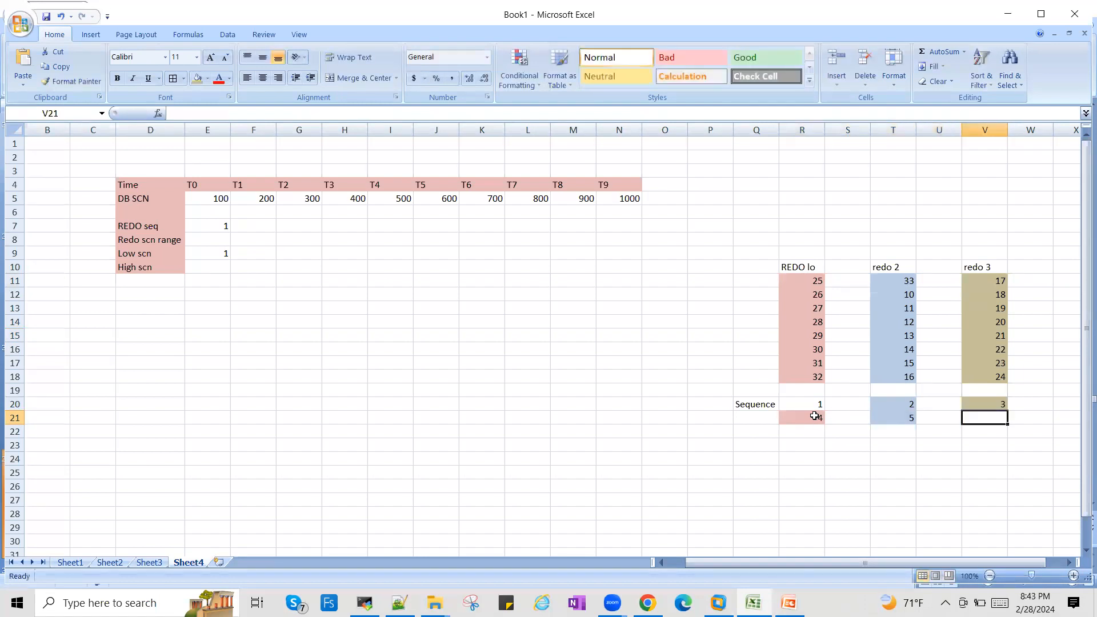
{"action": "type", "text": "6"}
{"action": "key", "text": "Return"}
- Add sequence numbers 7, 8 and 9 in R22, T22 and V22 under the three redo logs
{"action": "key", "text": "Left"}
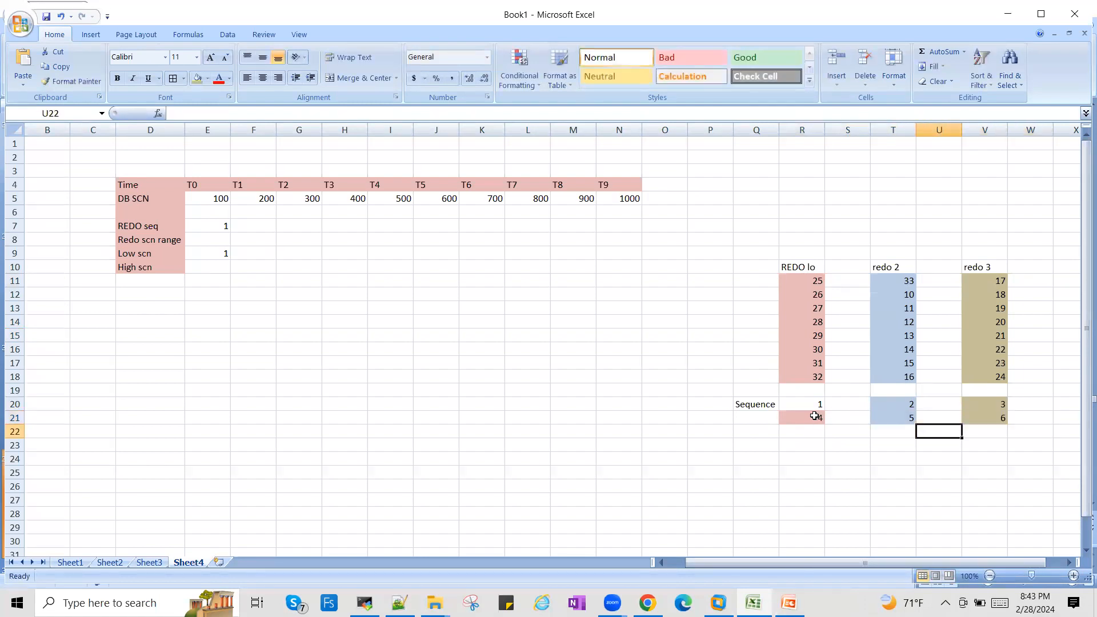
{"action": "key", "text": "Left"}
{"action": "key", "text": "Left"}
{"action": "key", "text": "Left"}
{"action": "type", "text": "7"}
{"action": "key", "text": "Tab"}
{"action": "key", "text": "Tab"}
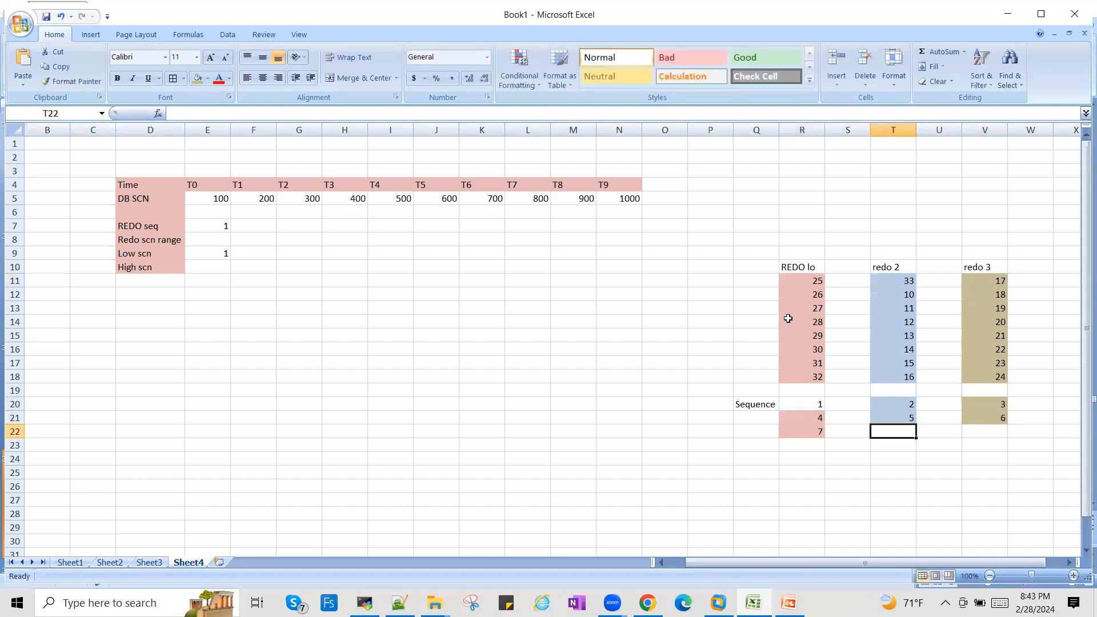
{"action": "type", "text": "8"}
{"action": "key", "text": "Tab"}
{"action": "key", "text": "Tab"}
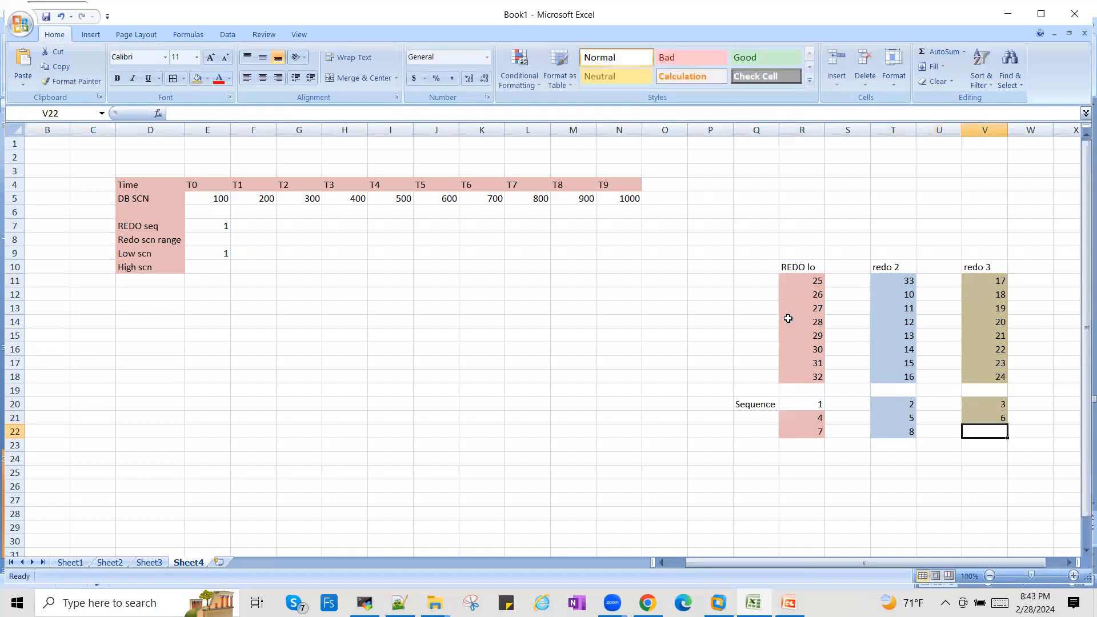
{"action": "type", "text": "9"}
{"action": "key", "text": "Tab"}
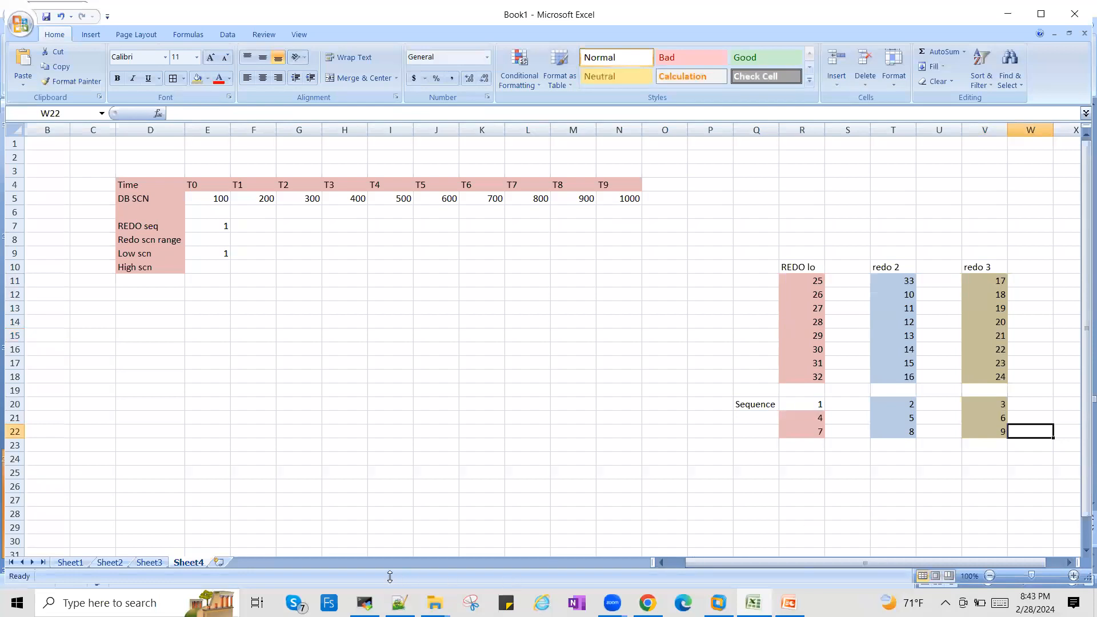
- Switch to the MobaXterm terminal session with the open RMAN prompt
{"action": "left_click", "coordinate": [365, 603]}
{"action": "key", "text": "Return"}
{"action": "key", "text": "Return"}
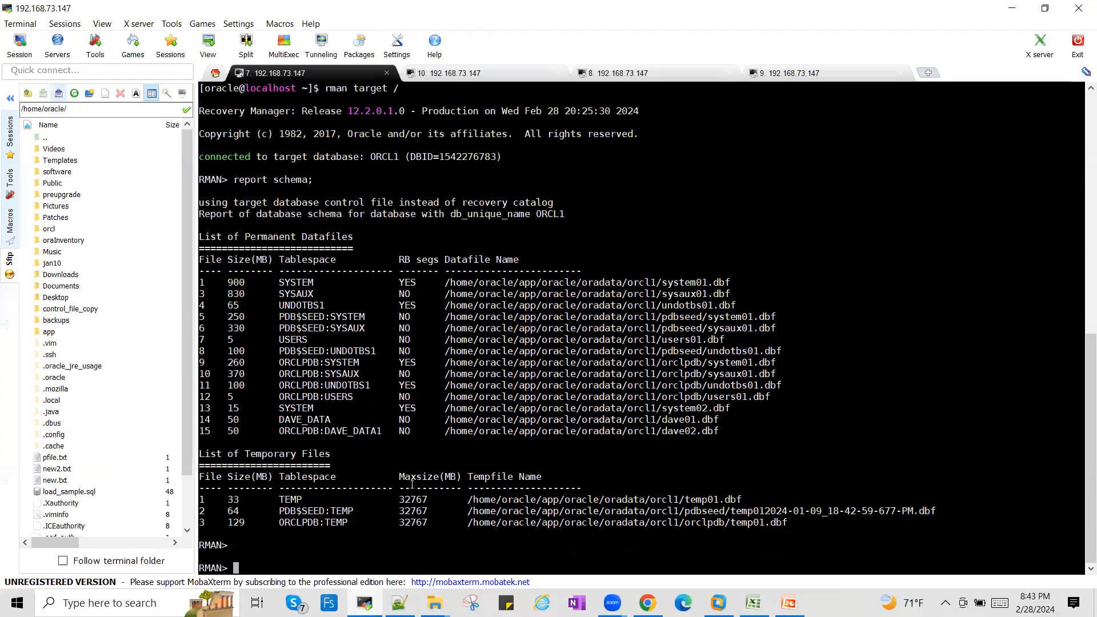
- Try to run the command "archive log all;" at the RMAN prompt
{"action": "type", "text": "ar"}
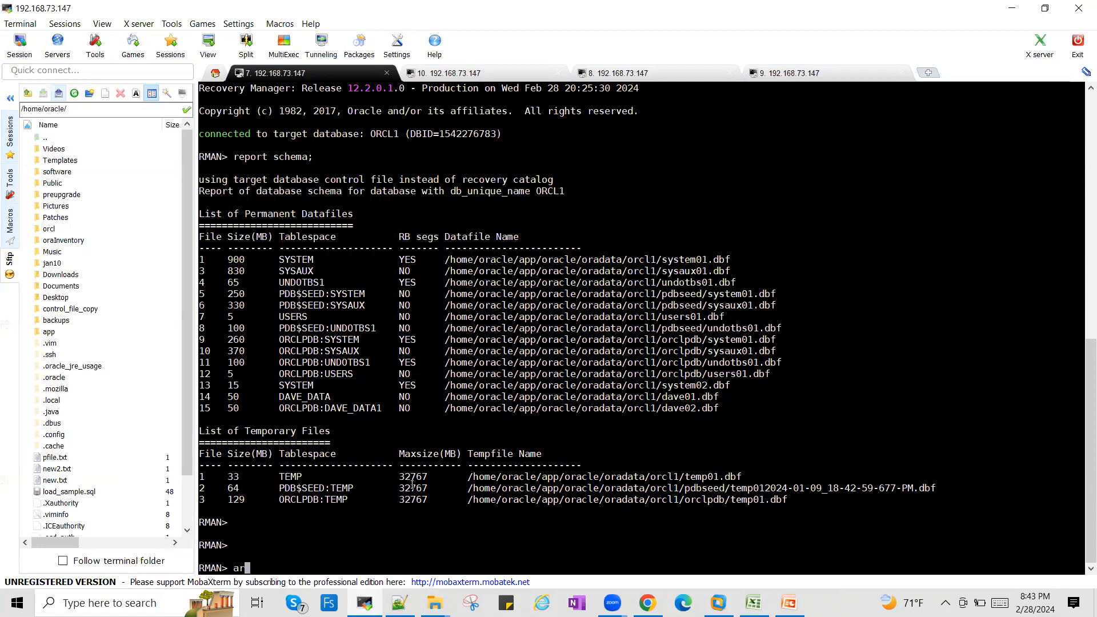
{"action": "type", "text": "chive log all;"}
{"action": "key", "text": "Return"}
{"action": "key", "text": "Return"}
{"action": "key", "text": "Return"}
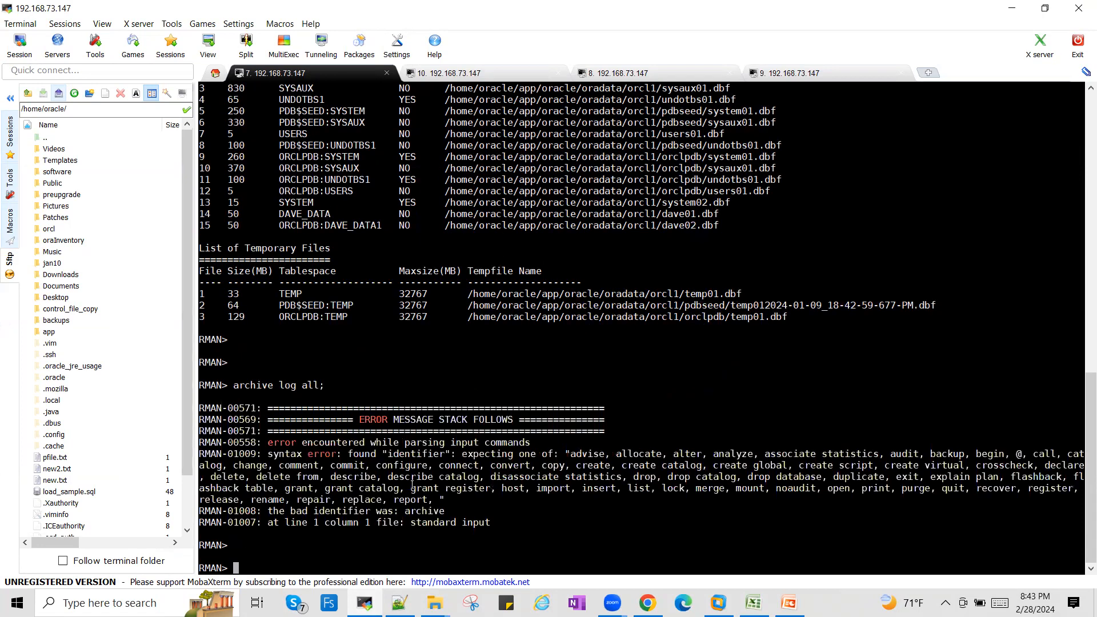
{"action": "type", "text": "list ar"}
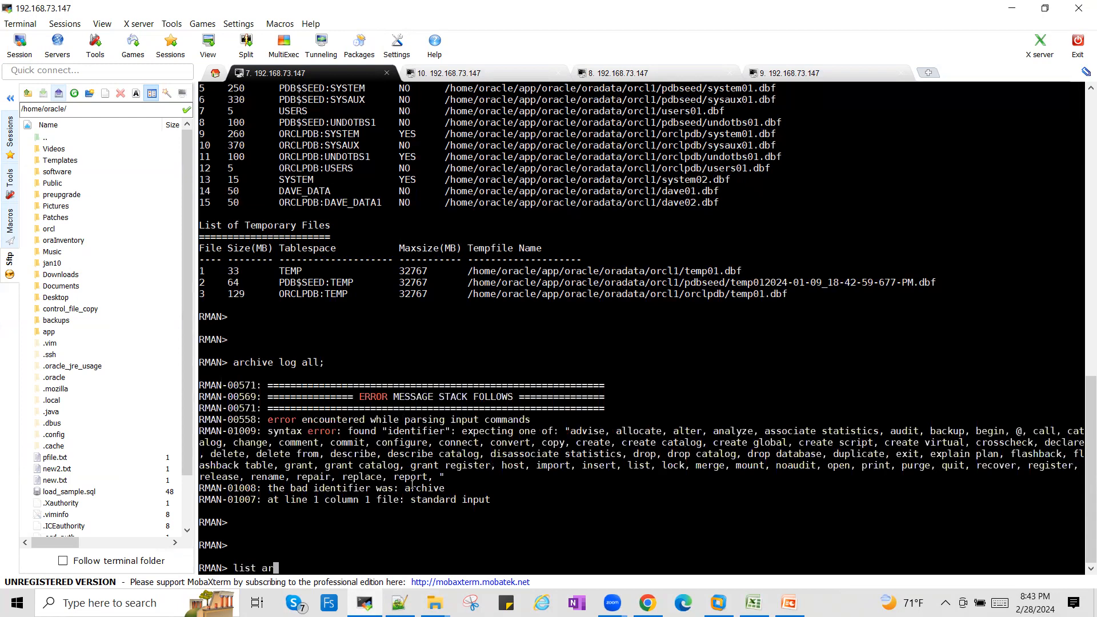
{"action": "type", "text": "chivle"}
{"action": "key", "text": "BackSpace"}
{"action": "key", "text": "BackSpace"}
{"action": "key", "text": "BackSpace"}
{"action": "key", "text": "BackSpace"}
{"action": "key", "text": "BackSpace"}
{"action": "key", "text": "BackSpace"}
{"action": "key", "text": "BackSpace"}
{"action": "key", "text": "BackSpace"}
{"action": "key", "text": "BackSpace"}
{"action": "key", "text": "BackSpace"}
{"action": "key", "text": "BackSpace"}
{"action": "key", "text": "BackSpace"}
{"action": "key", "text": "BackSpace"}
- Exit RMAN and start SQL*Plus from the shell with "sqlplus / as sysdba"
{"action": "type", "text": "exit"}
{"action": "key", "text": "Return"}
{"action": "key", "text": "Return"}
{"action": "key", "text": "Return"}
{"action": "type", "text": "sqlplus "}
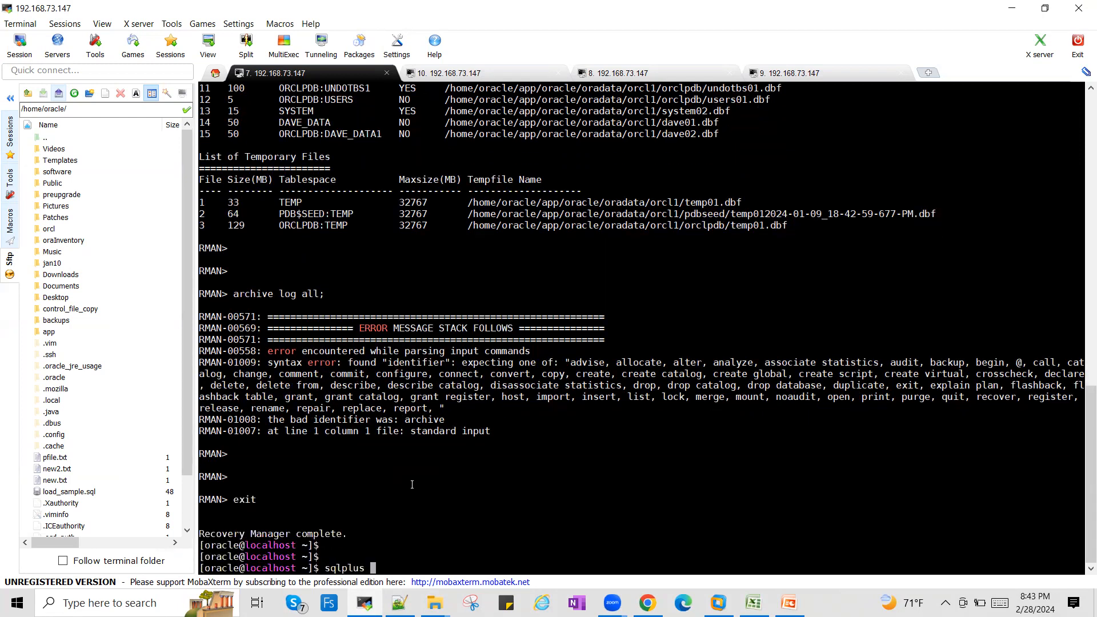
{"action": "type", "text": "/ as sysdba"}
- Run "archive log list;" and examine the oldest, next-to-archive and current log sequence values
{"action": "key", "text": "Return"}
{"action": "type", "text": "arch"}
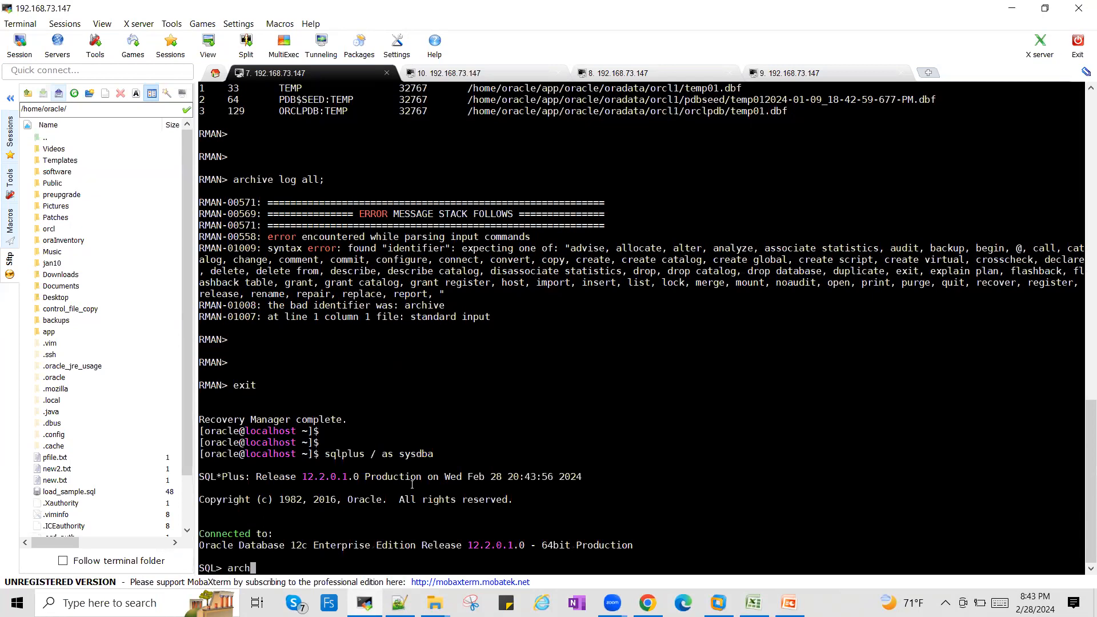
{"action": "type", "text": "ive log list;"}
{"action": "key", "text": "Return"}
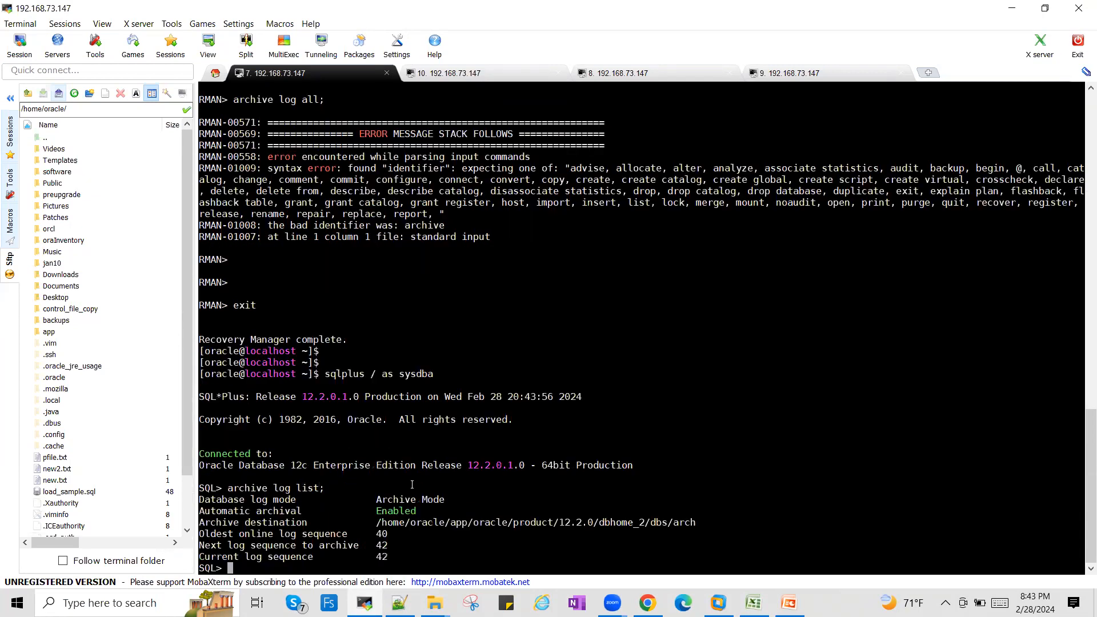
{"action": "double_click", "coordinate": [380, 546]}
{"action": "double_click", "coordinate": [381, 557]}
- Exit SQL*Plus, change to the archive destination directory /home/oracle/app/oracle/product/12.2.0/dbhome_2/dbs/arch and list its files
{"action": "double_click", "coordinate": [503, 516]}
{"action": "key", "text": "ctrl+c"}
{"action": "type", "text": "exit"}
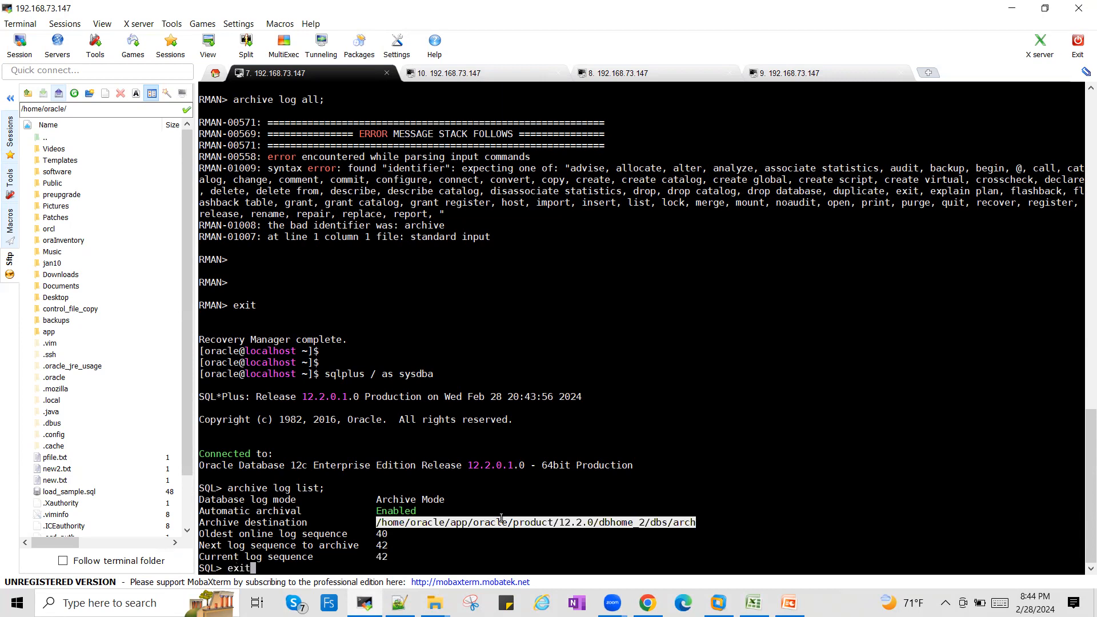
{"action": "key", "text": "Return"}
{"action": "type", "text": "cd"}
{"action": "right_click", "coordinate": [501, 517]}
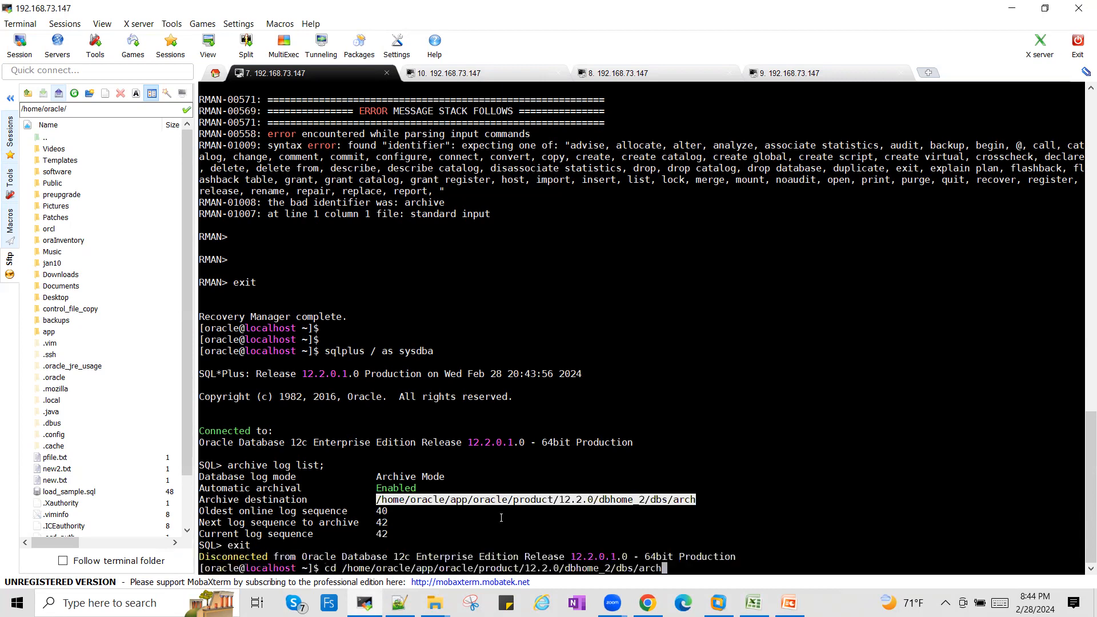
{"action": "key", "text": "Return"}
{"action": "type", "text": "ls"}
{"action": "key", "text": "Return"}
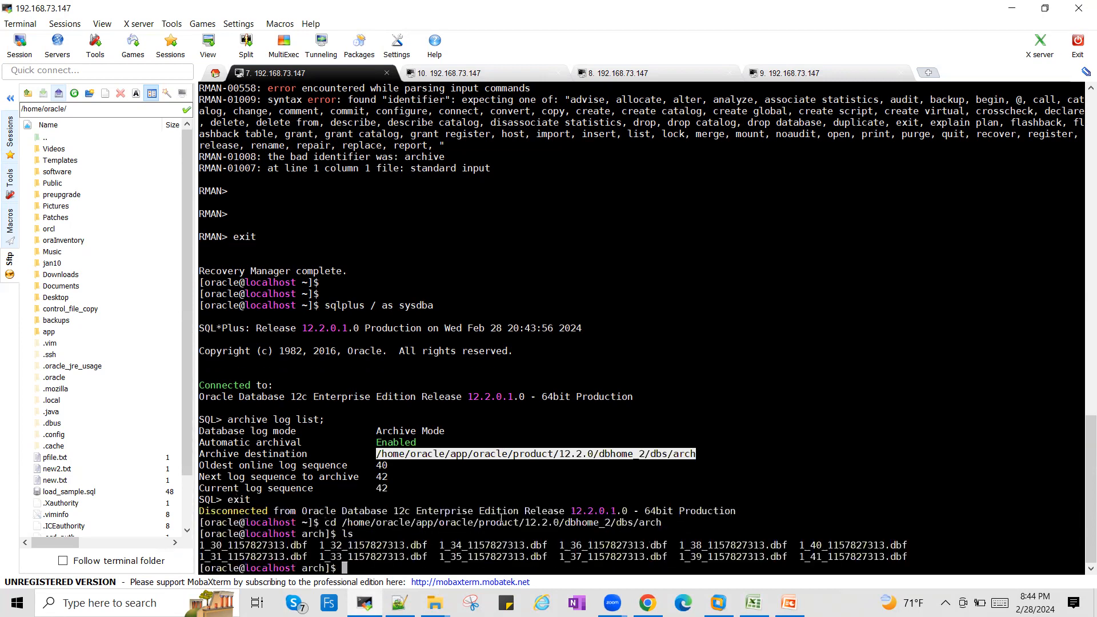
- Examine the parts of the archived log file names, including the sequence number and the long identifier after it
{"action": "left_click", "coordinate": [213, 547]}
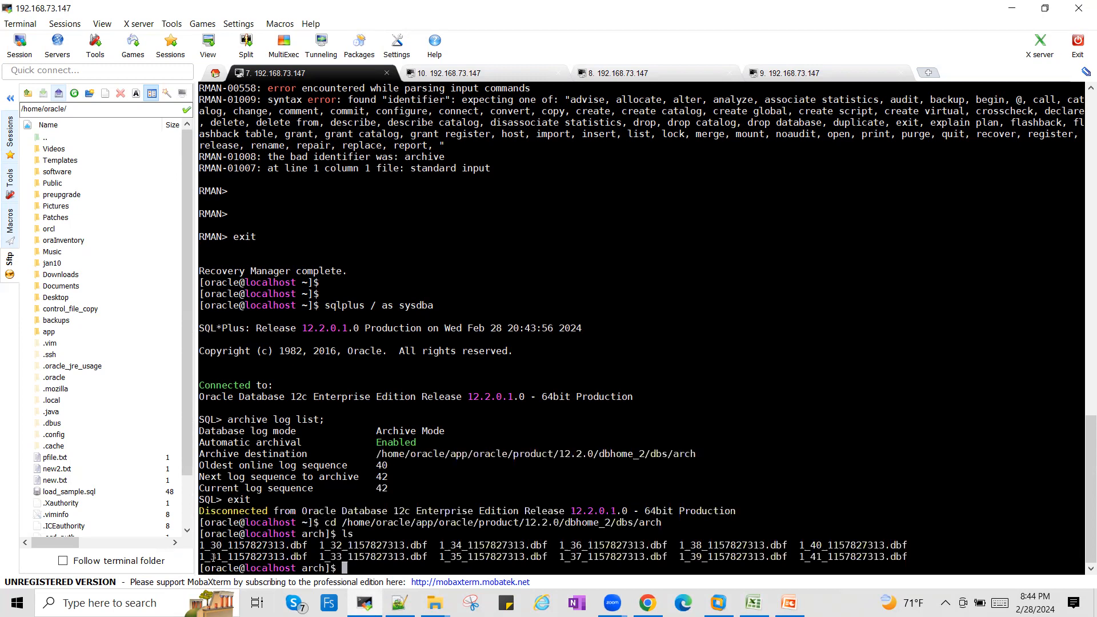
{"action": "left_click_drag", "start_coordinate": [217, 557], "coordinate": [221, 556]}
{"action": "double_click", "coordinate": [259, 546]}
{"action": "triple_click", "coordinate": [259, 546]}
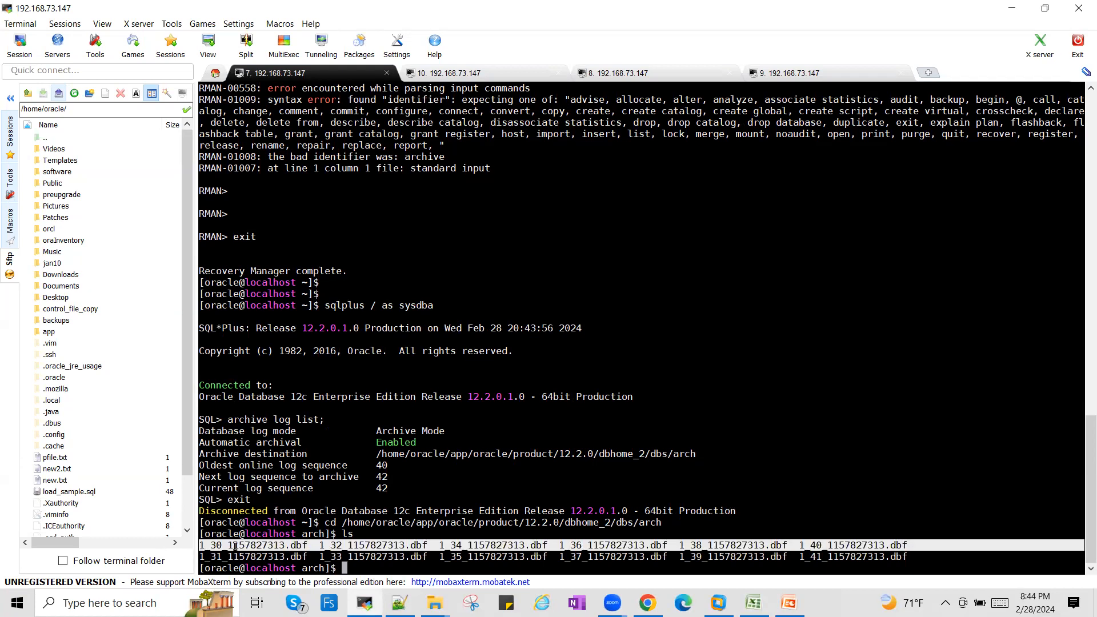
{"action": "left_click", "coordinate": [228, 543]}
{"action": "left_click_drag", "start_coordinate": [229, 545], "coordinate": [280, 547]}
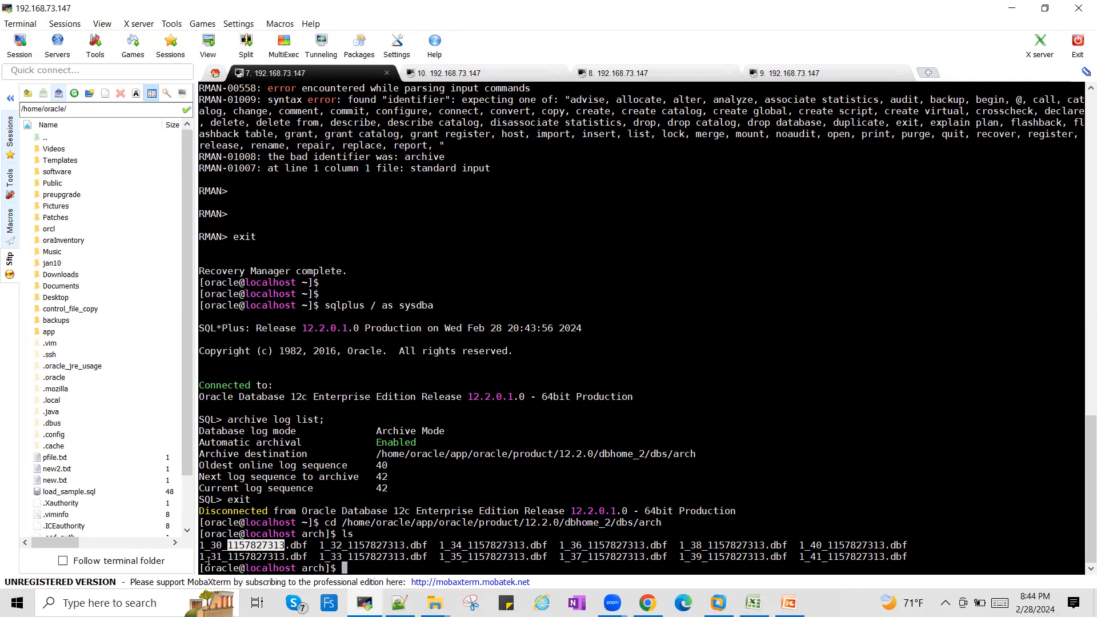
{"action": "left_click", "coordinate": [218, 543]}
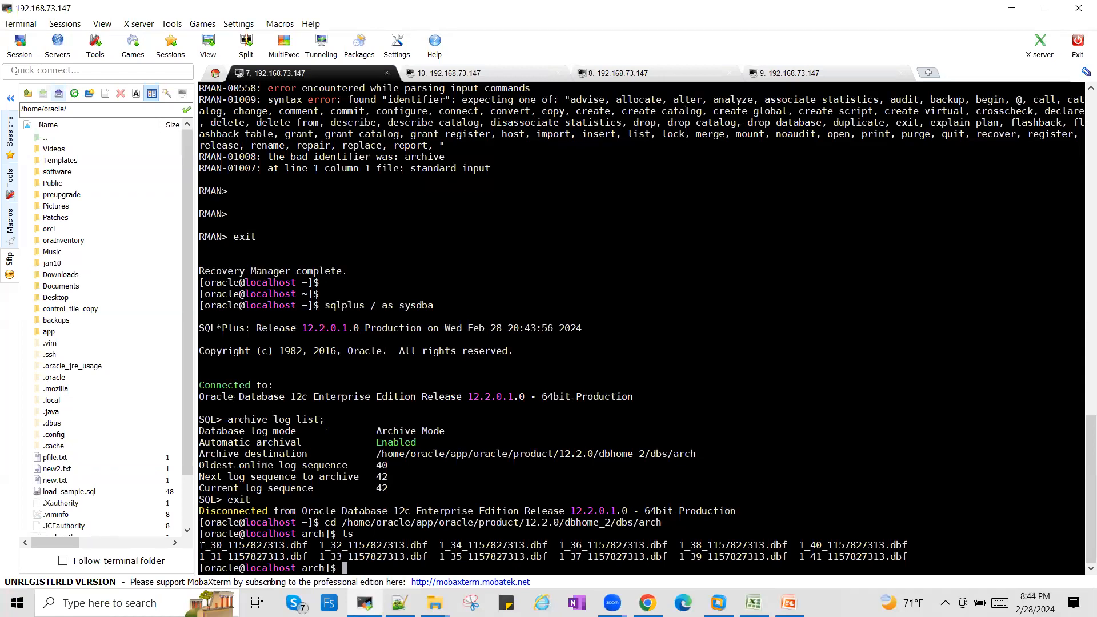
{"action": "double_click", "coordinate": [221, 547]}
- Compare the sequence number of the latest archived log file with the current log sequence in the archive log listing
{"action": "left_click", "coordinate": [753, 603]}
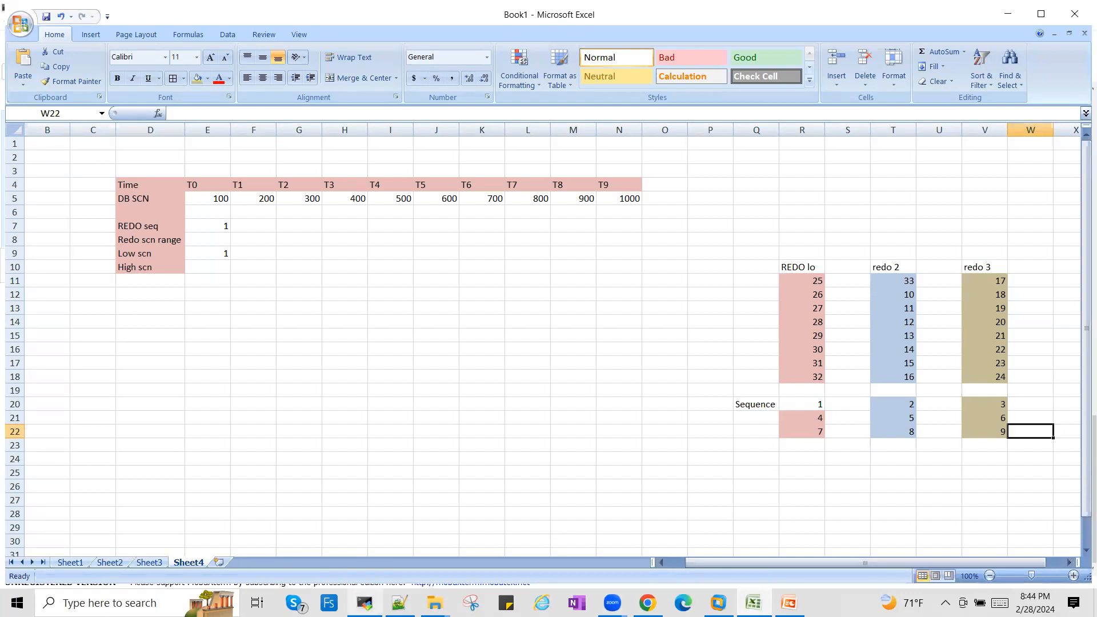
{"action": "left_click", "coordinate": [363, 603]}
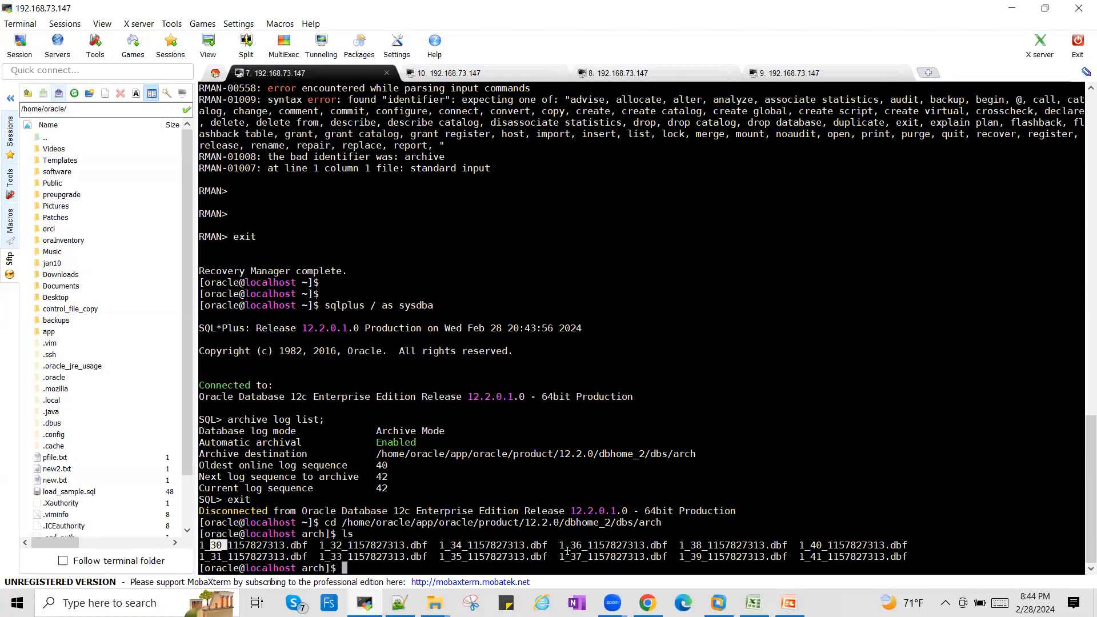
{"action": "left_click_drag", "start_coordinate": [811, 557], "coordinate": [820, 557]}
{"action": "mouse_move", "coordinate": [400, 499]}
{"action": "left_mouse_down"}
{"action": "mouse_move", "coordinate": [267, 478]}
{"action": "mouse_move", "coordinate": [222, 488]}
{"action": "mouse_move", "coordinate": [385, 487]}
{"action": "left_mouse_up"}
{"action": "left_click", "coordinate": [206, 489]}
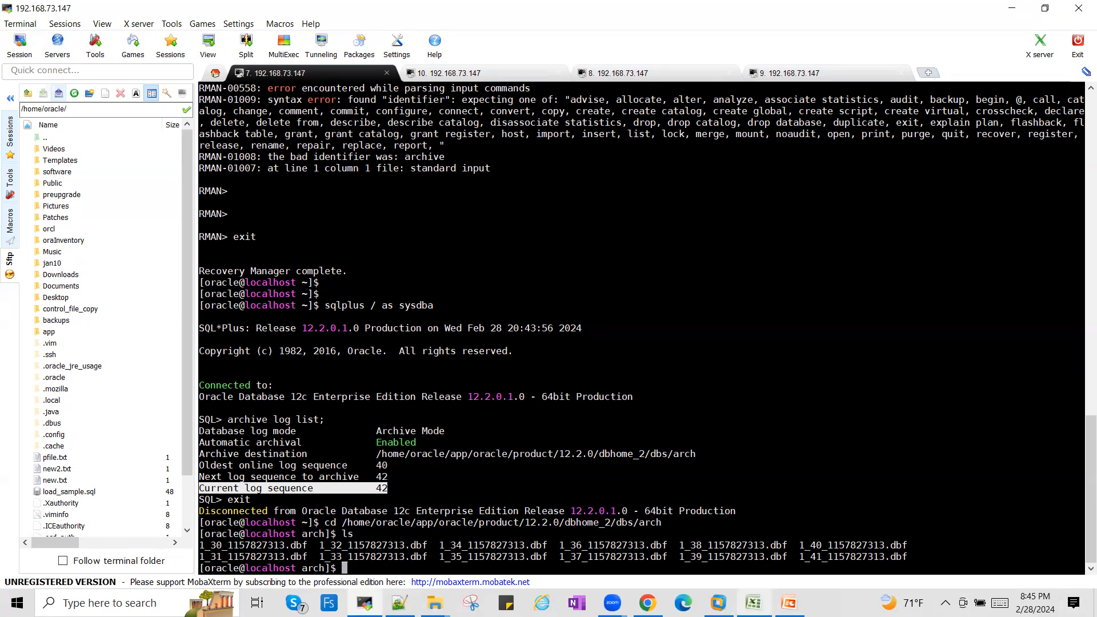
- Switch back to the Excel worksheet and examine the R11:R18 redo entries and the sequence numbers under the first two redo logs
{"action": "left_click", "coordinate": [754, 603]}
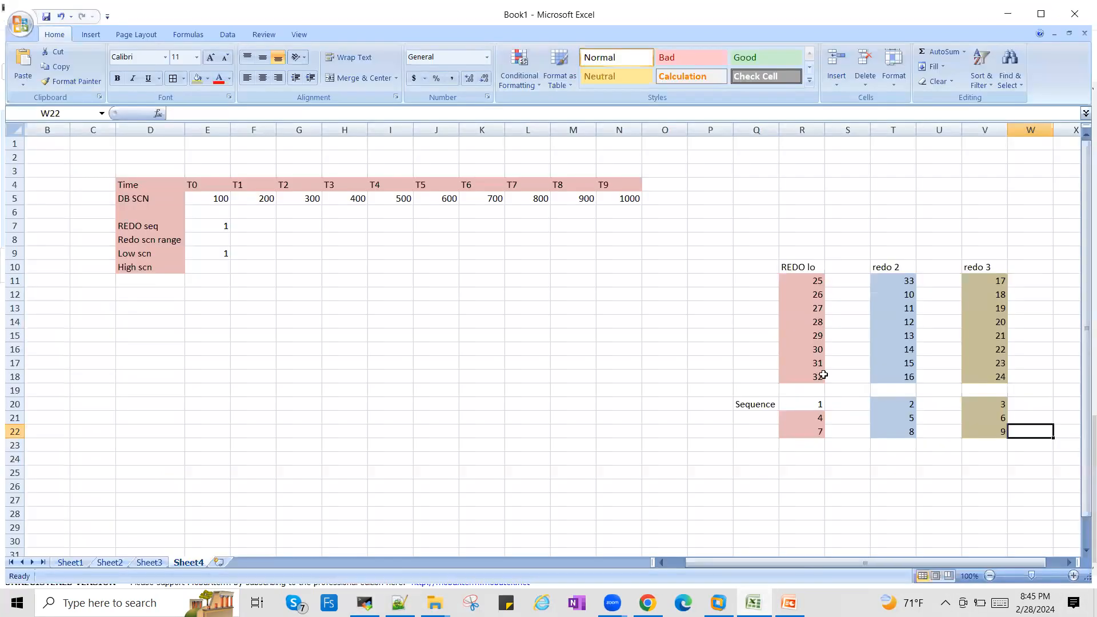
{"action": "left_click", "coordinate": [817, 432]}
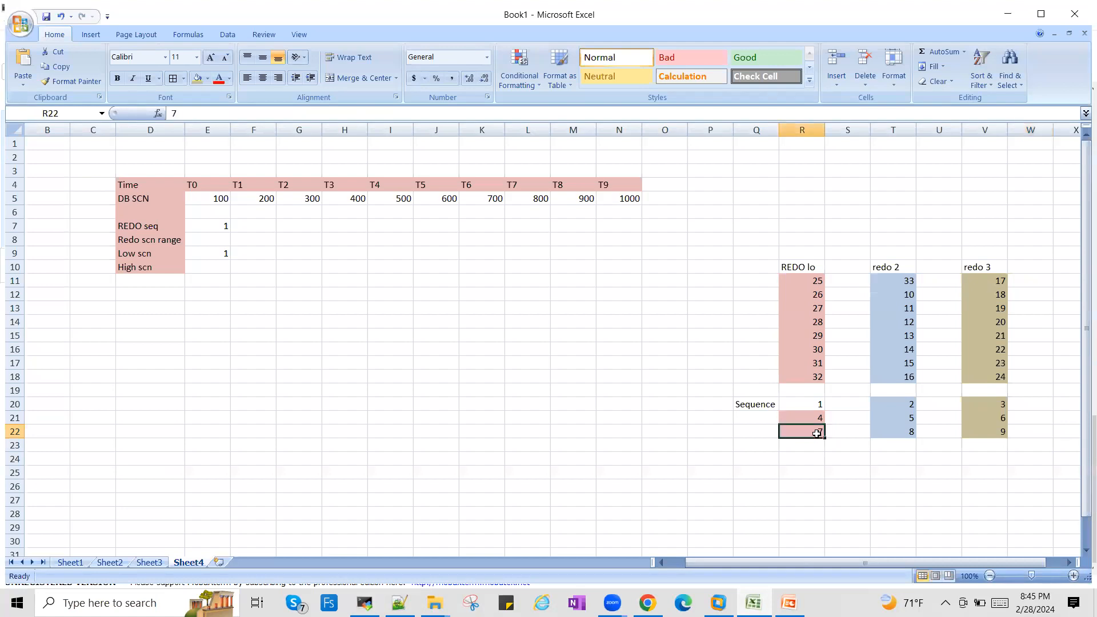
{"action": "left_click", "coordinate": [816, 279]}
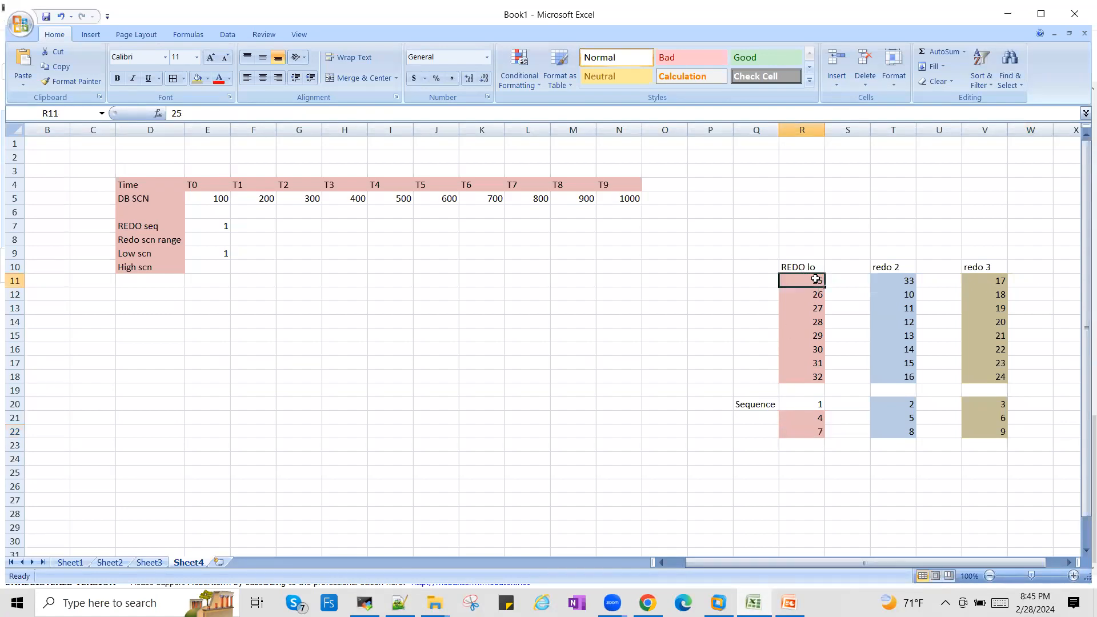
{"action": "key", "text": "shift+Down"}
{"action": "key", "text": "ctrl+shift+Down"}
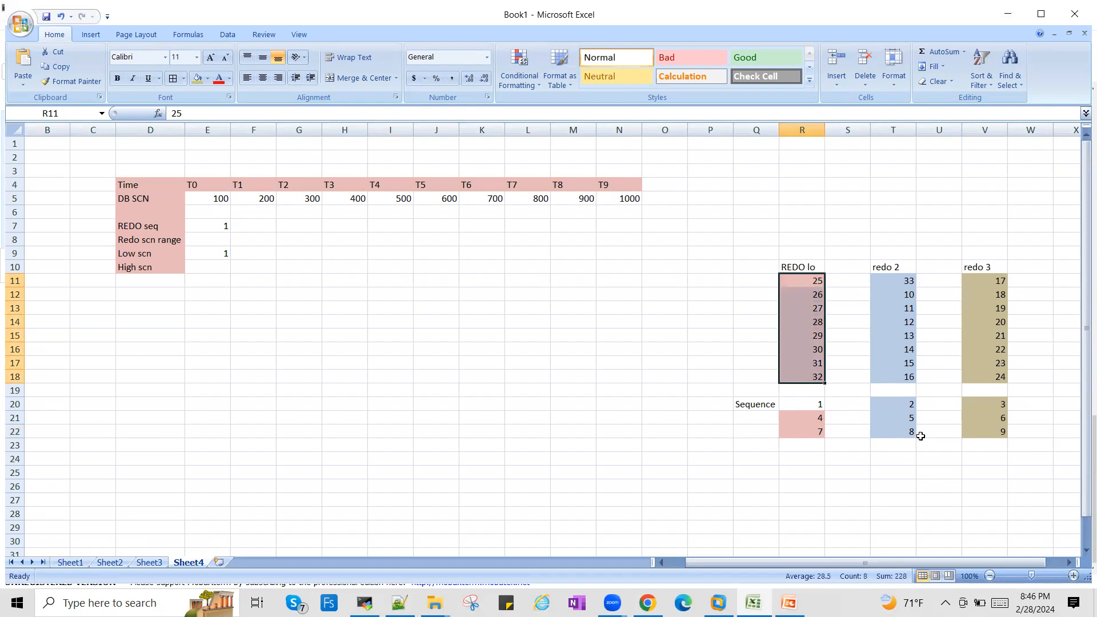
{"action": "left_click", "coordinate": [909, 417]}
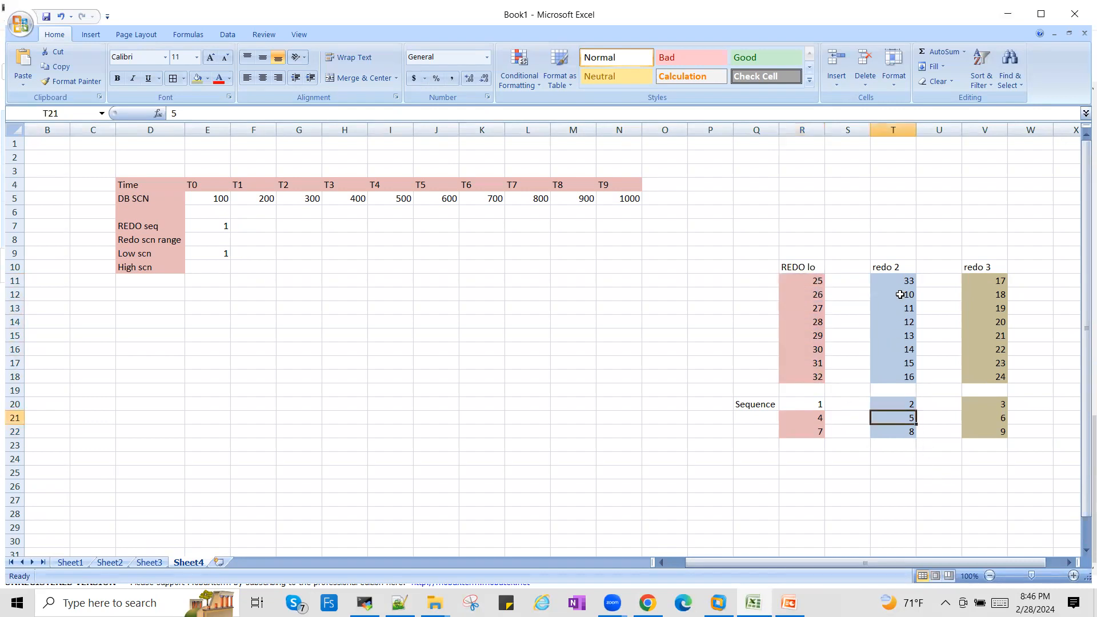
{"action": "left_click", "coordinate": [903, 434]}
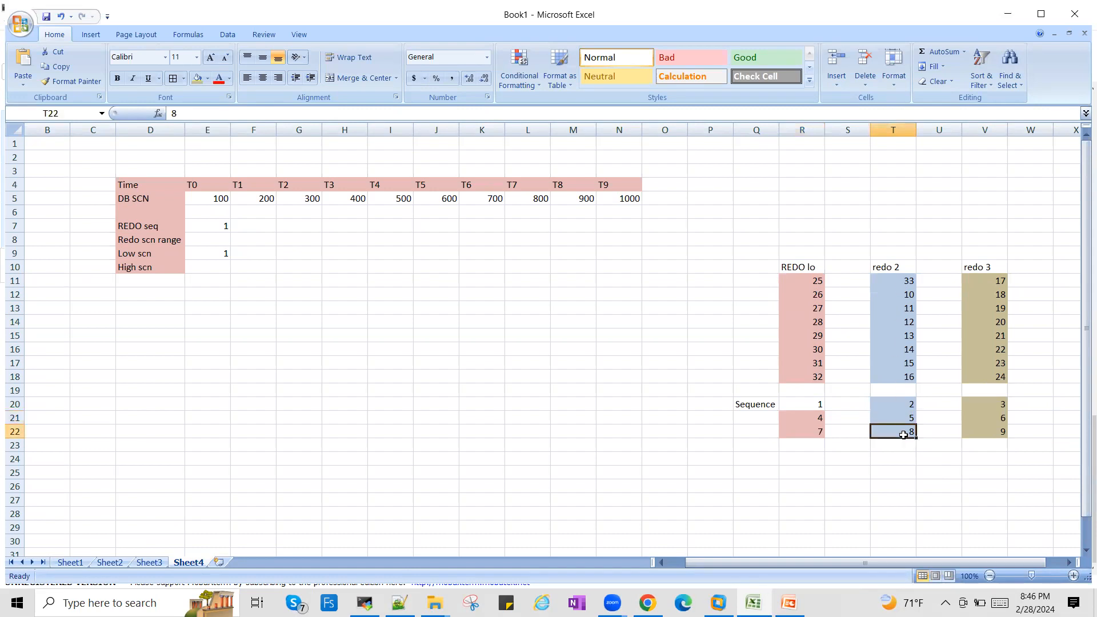
- Set the first redo 2 entry in T11 to 9
{"action": "left_click", "coordinate": [896, 279]}
{"action": "type", "text": "9"}
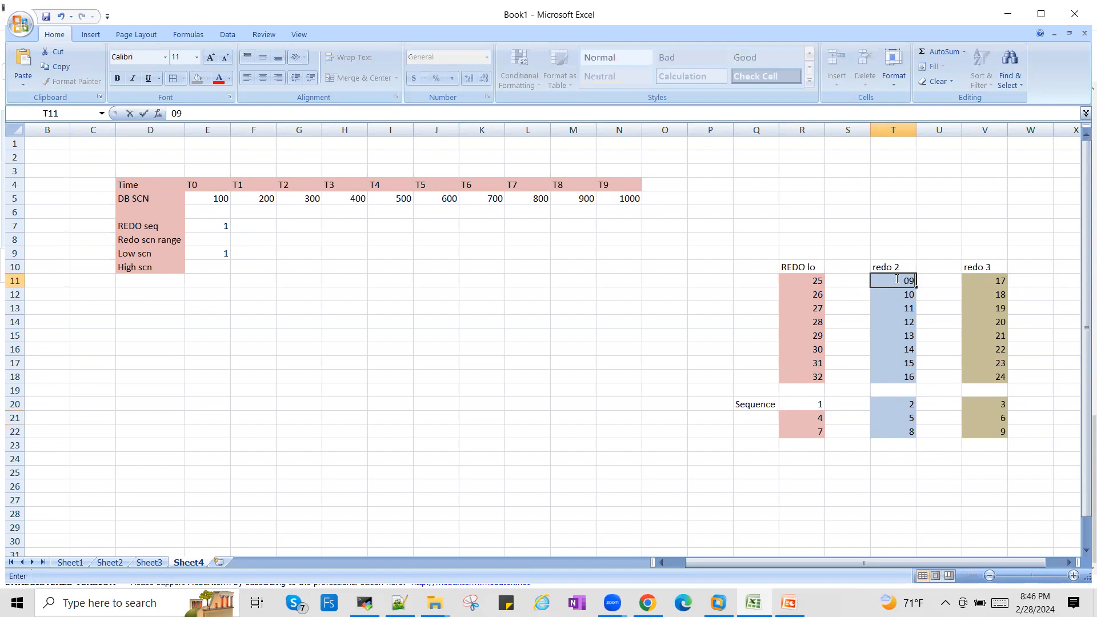
{"action": "left_click", "coordinate": [819, 375]}
{"action": "left_click", "coordinate": [891, 322]}
{"action": "left_click", "coordinate": [902, 279]}
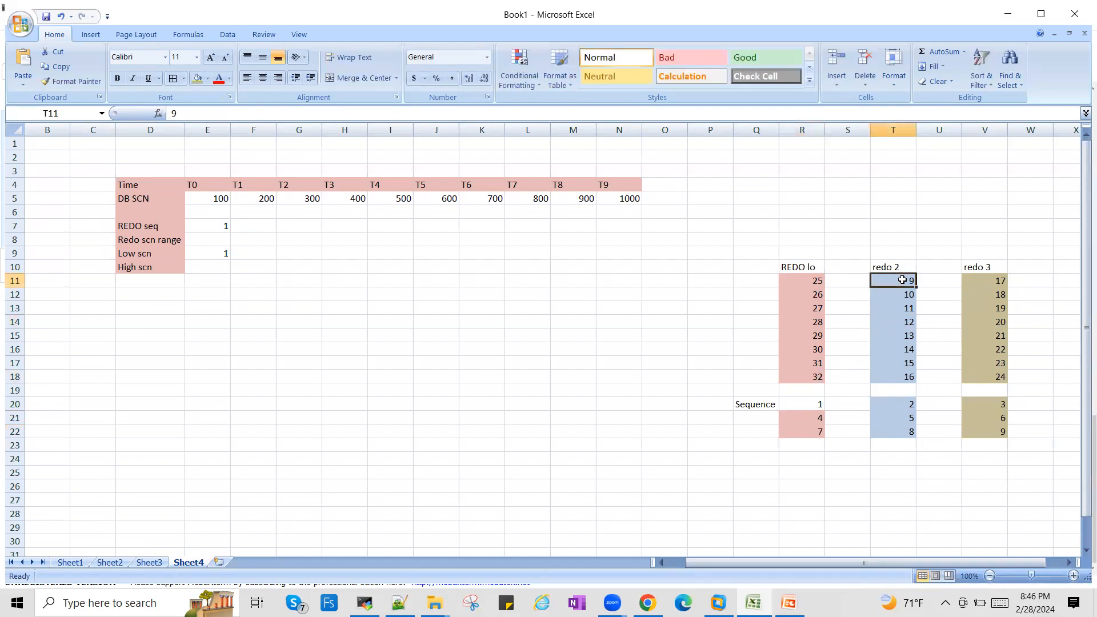
- Examine the redo 2 and redo 3 entries in rows 11 to 18 together with their first sequence numbers in row 20
{"action": "left_click", "coordinate": [914, 405]}
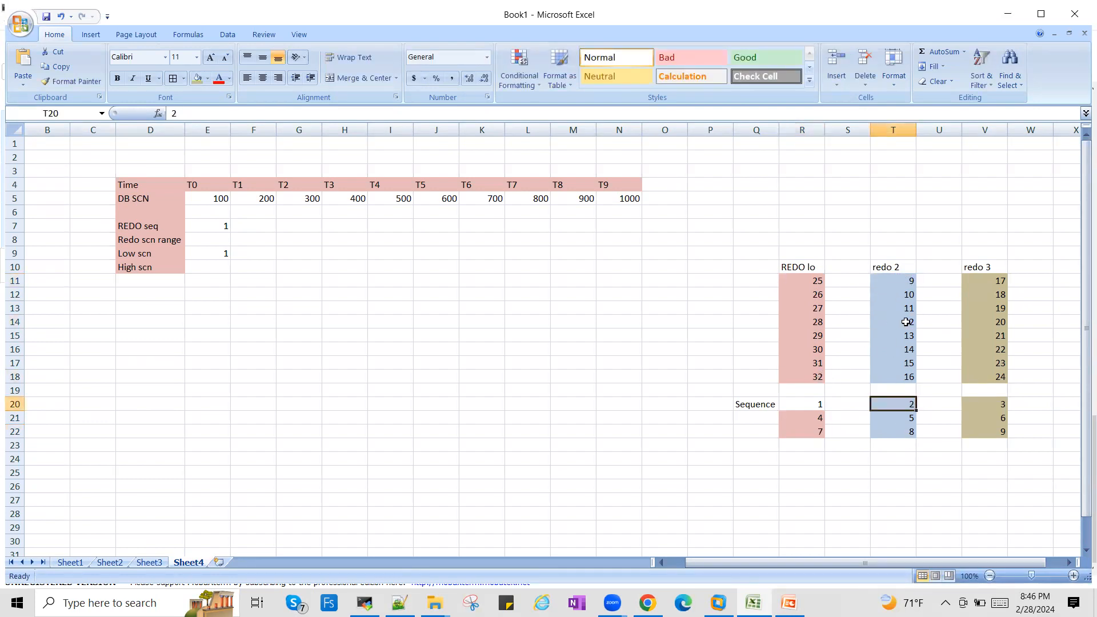
{"action": "left_click", "coordinate": [906, 280]}
{"action": "key", "text": "shift+Down"}
{"action": "key", "text": "shift+Down"}
{"action": "key", "text": "shift+Down"}
{"action": "key", "text": "shift+Down"}
{"action": "key", "text": "shift+Down"}
{"action": "key", "text": "shift+Down"}
{"action": "key", "text": "shift+Down"}
{"action": "key", "text": "shift+Down"}
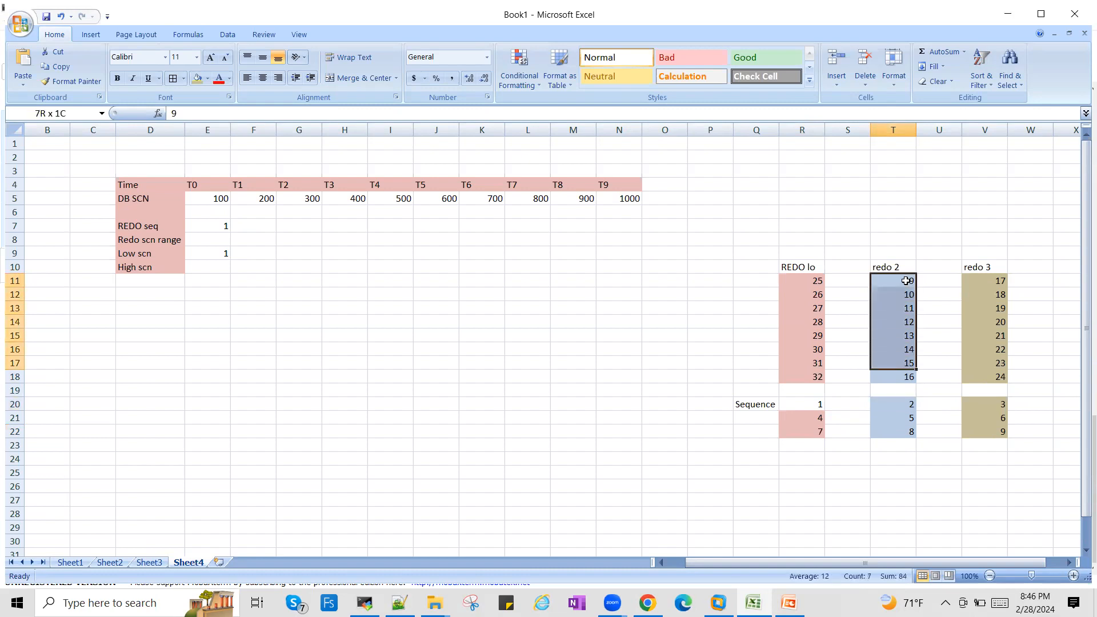
{"action": "left_click", "coordinate": [979, 402]}
{"action": "left_click", "coordinate": [1000, 279]}
{"action": "key", "text": "shift+Down"}
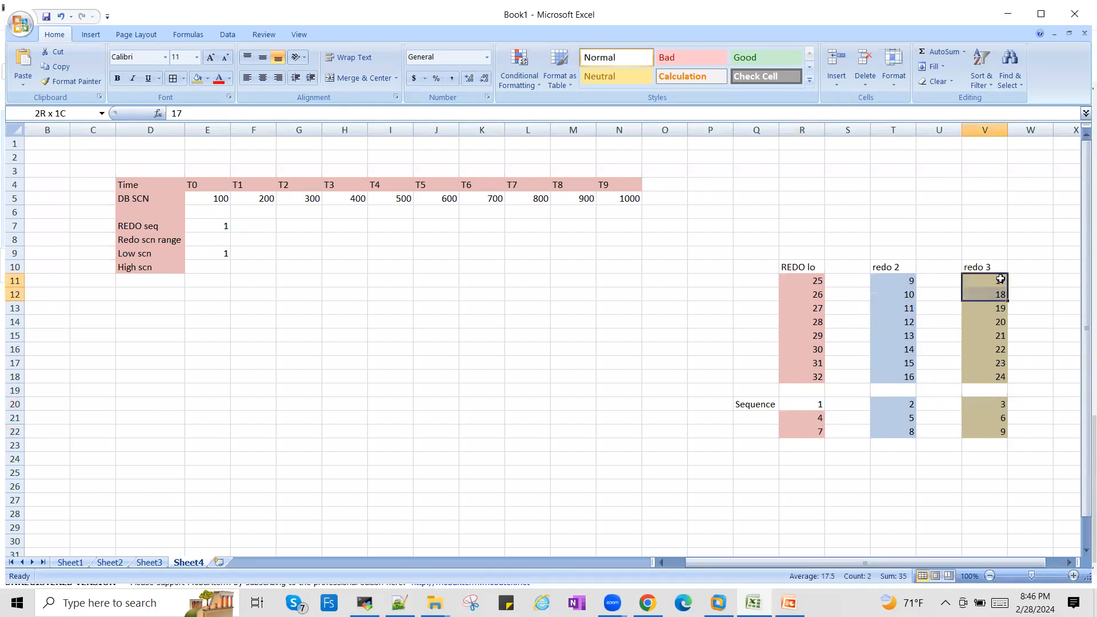
{"action": "key", "text": "shift+Down"}
{"action": "key", "text": "shift+Down"}
{"action": "key", "text": "shift+Down"}
{"action": "key", "text": "shift+Down"}
{"action": "key", "text": "shift+Down"}
{"action": "key", "text": "shift+Down"}
{"action": "key", "text": "shift+Down"}
{"action": "key", "text": "shift+Up"}
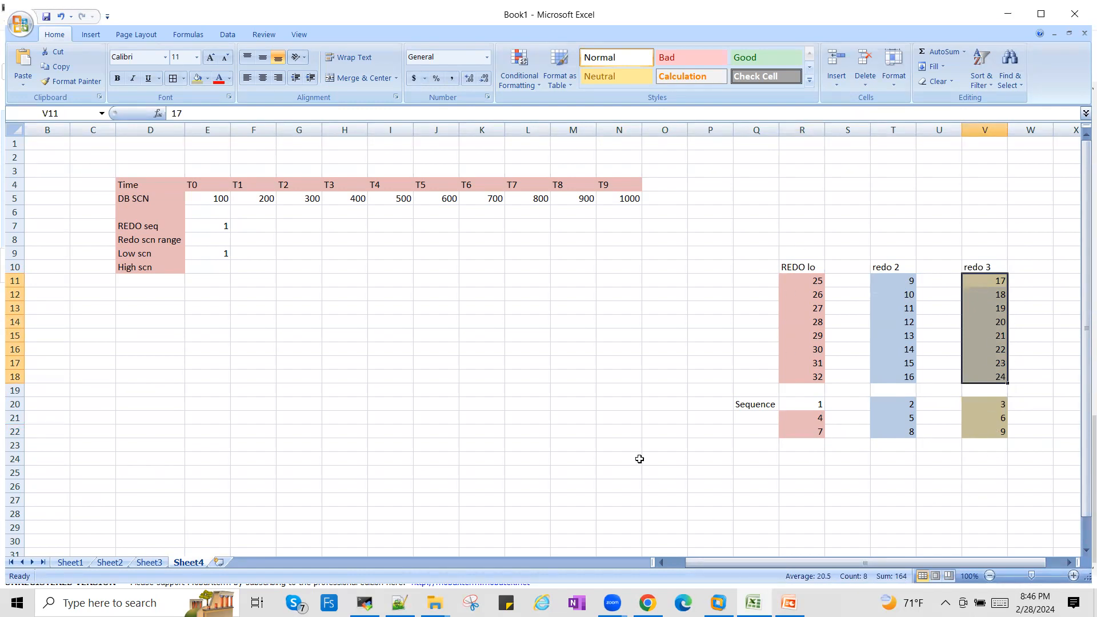
- Fill the REDO seq row for T1 through T9 with the consecutive numbers 2 to 10
{"action": "left_click", "coordinate": [218, 201]}
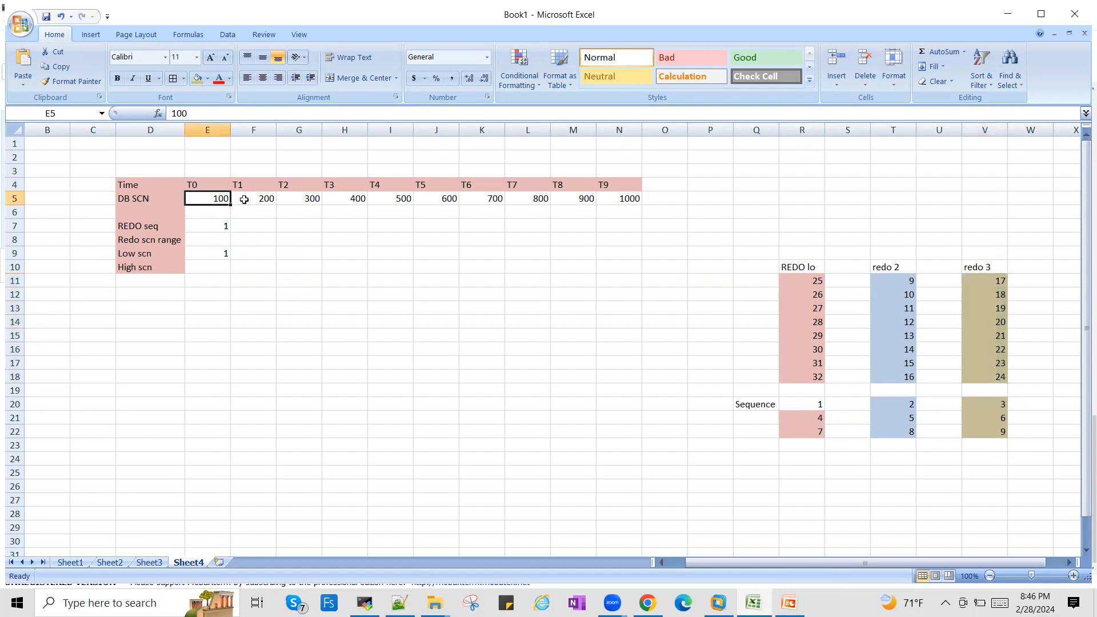
{"action": "left_click", "coordinate": [208, 186]}
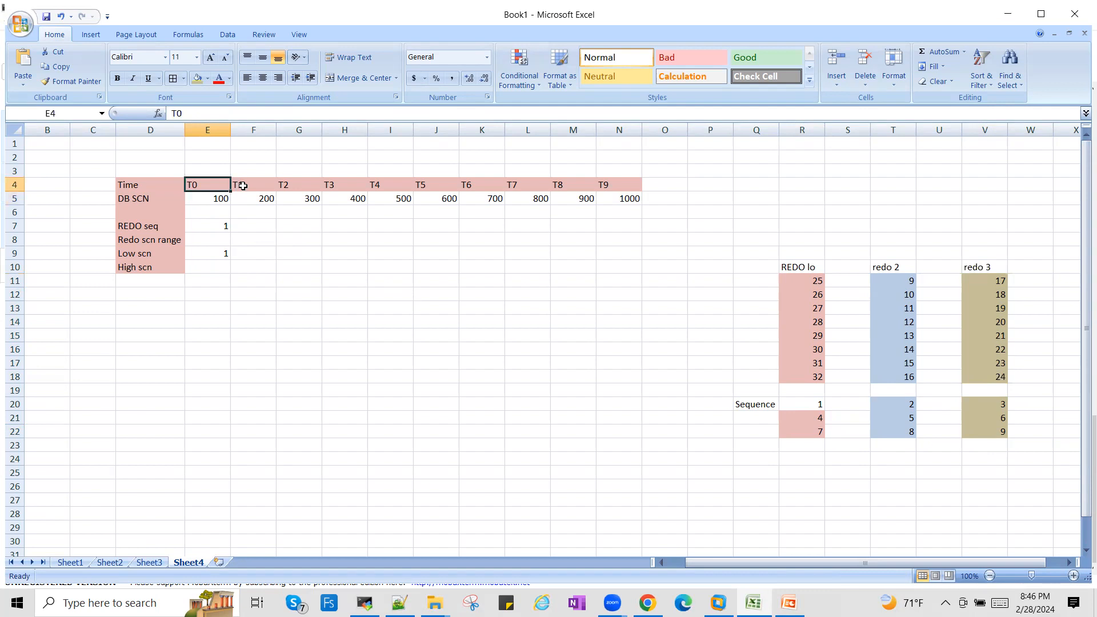
{"action": "left_click", "coordinate": [243, 186]}
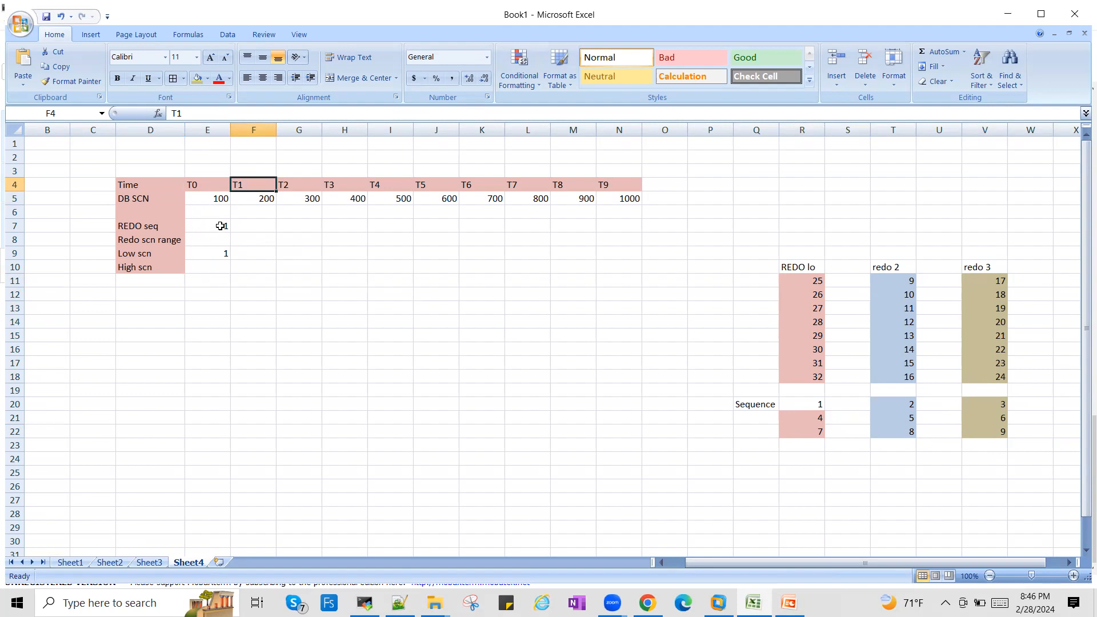
{"action": "left_click", "coordinate": [249, 225]}
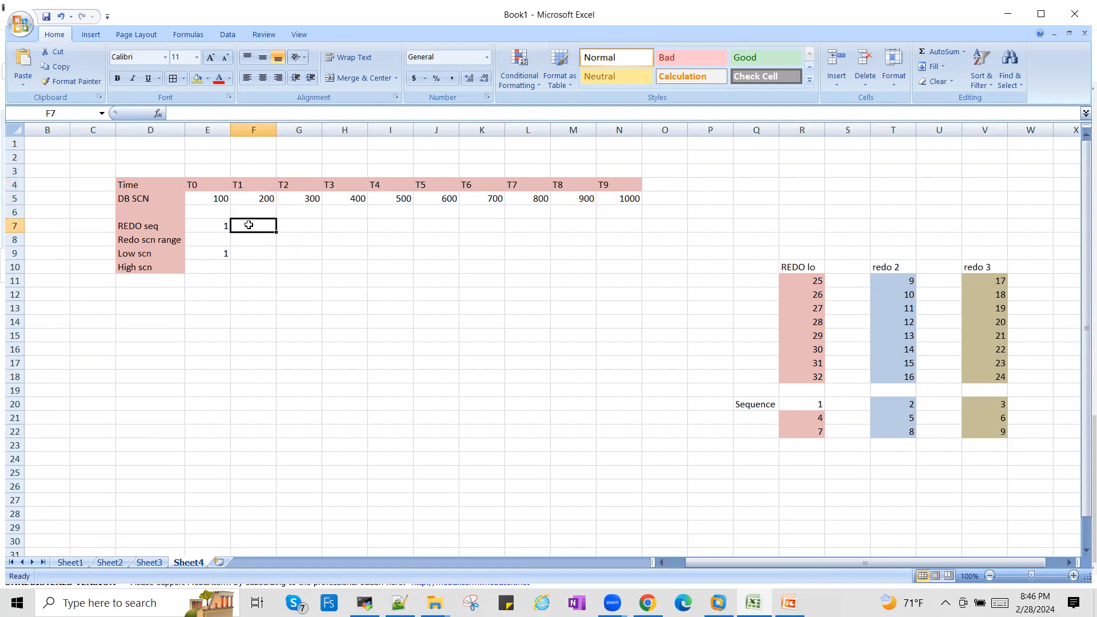
{"action": "type", "text": "2"}
{"action": "key", "text": "Tab"}
{"action": "type", "text": "3"}
{"action": "key", "text": "Tab"}
{"action": "type", "text": "4"}
{"action": "key", "text": "Tab"}
{"action": "type", "text": "5"}
{"action": "key", "text": "Tab"}
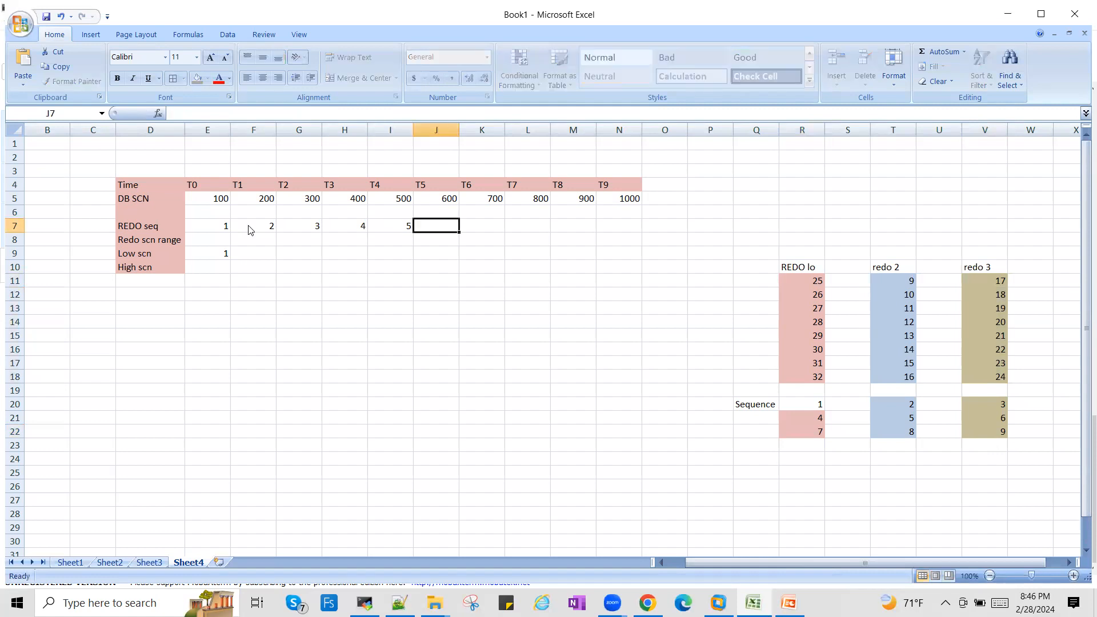
{"action": "type", "text": "6"}
{"action": "key", "text": "Tab"}
{"action": "type", "text": "7"}
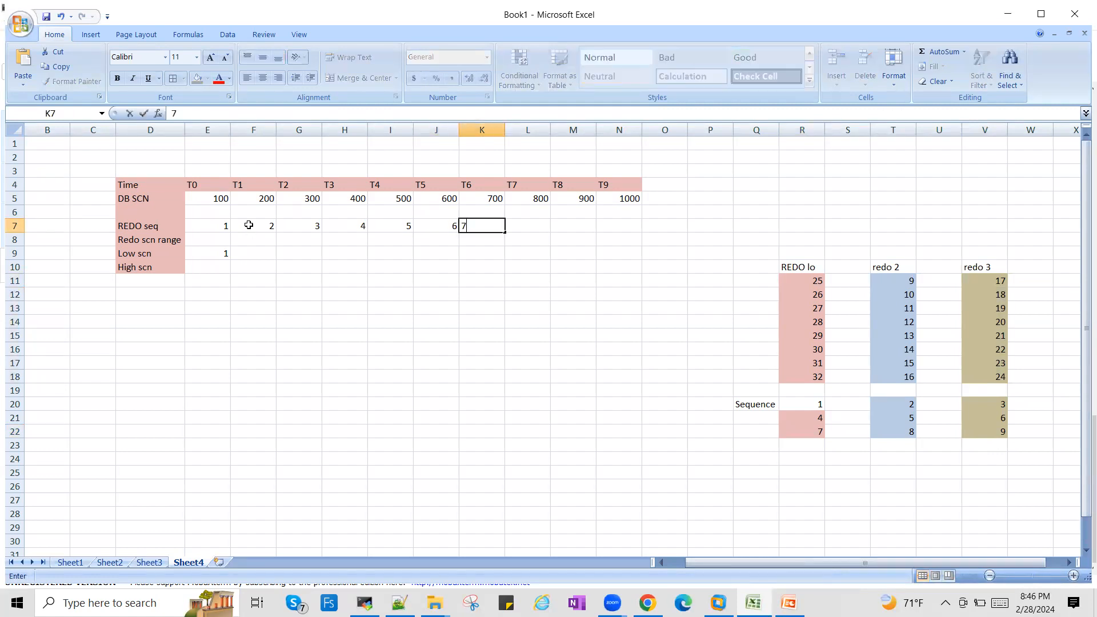
{"action": "key", "text": "Tab"}
{"action": "type", "text": "8"}
{"action": "key", "text": "Tab"}
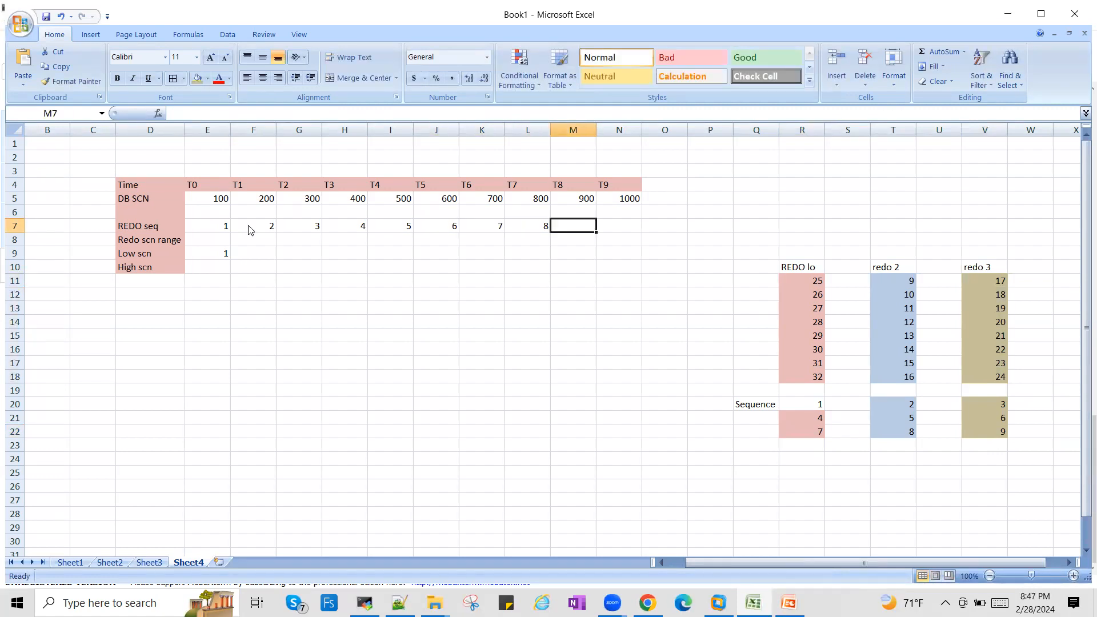
{"action": "type", "text": "9"}
{"action": "key", "text": "Tab"}
{"action": "type", "text": "10"}
{"action": "key", "text": "Tab"}
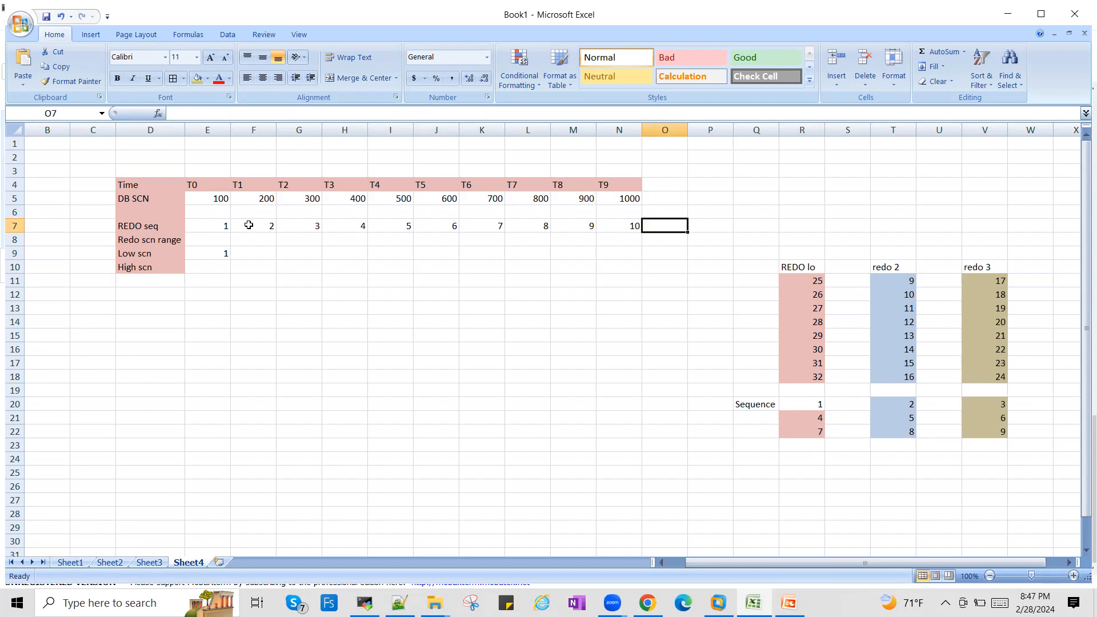
- Enter 1-100 as the redo SCN range for T0 in E8
{"action": "left_click", "coordinate": [213, 239]}
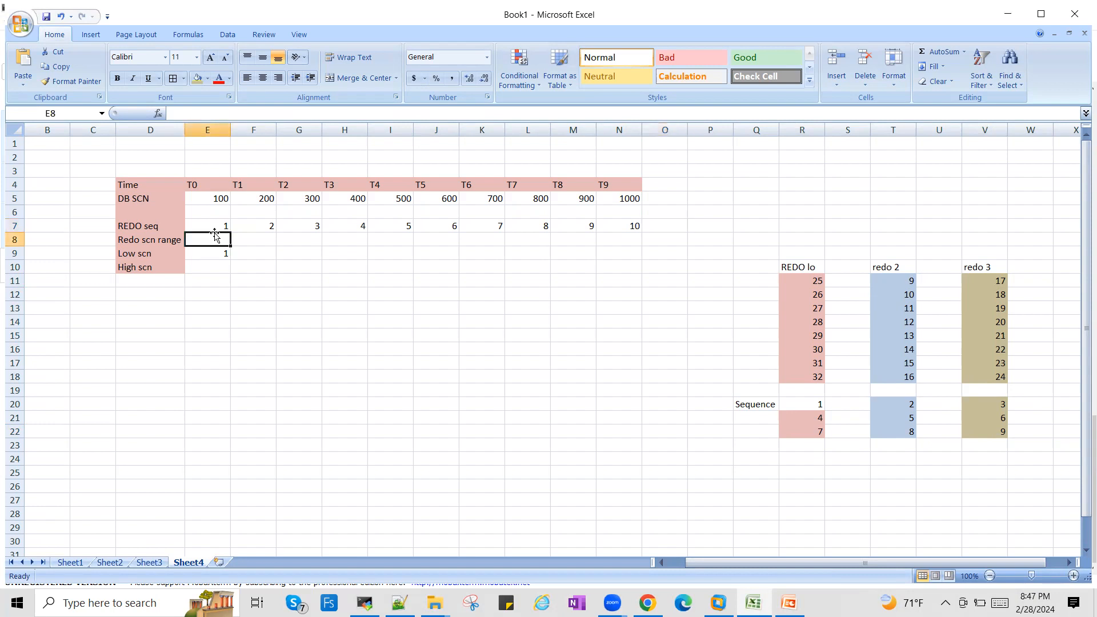
{"action": "left_click", "coordinate": [221, 199]}
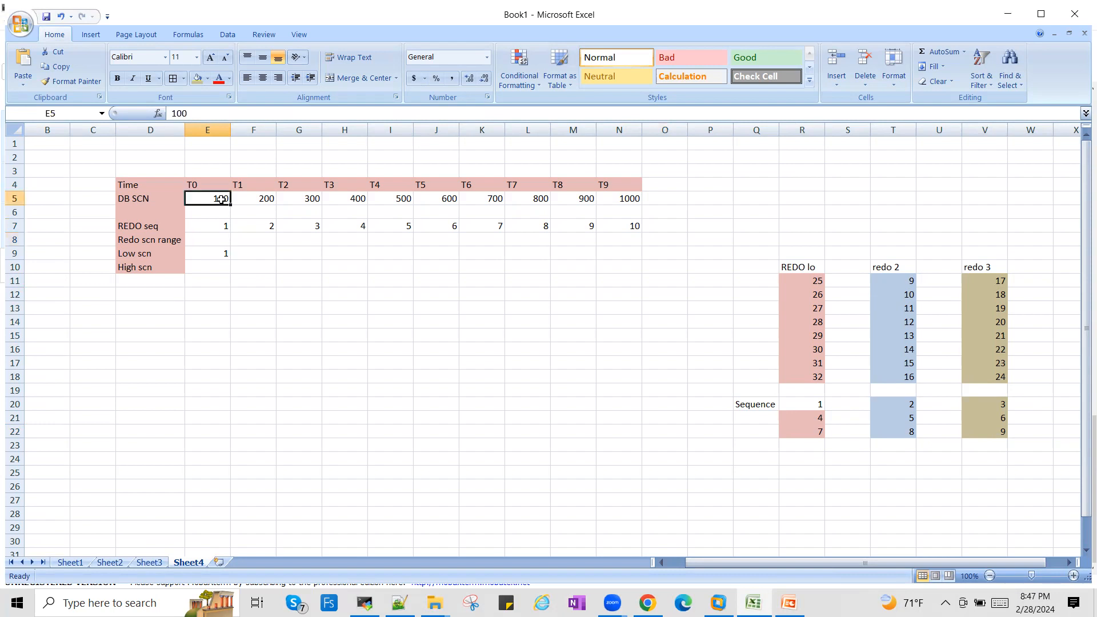
{"action": "left_click", "coordinate": [207, 239]}
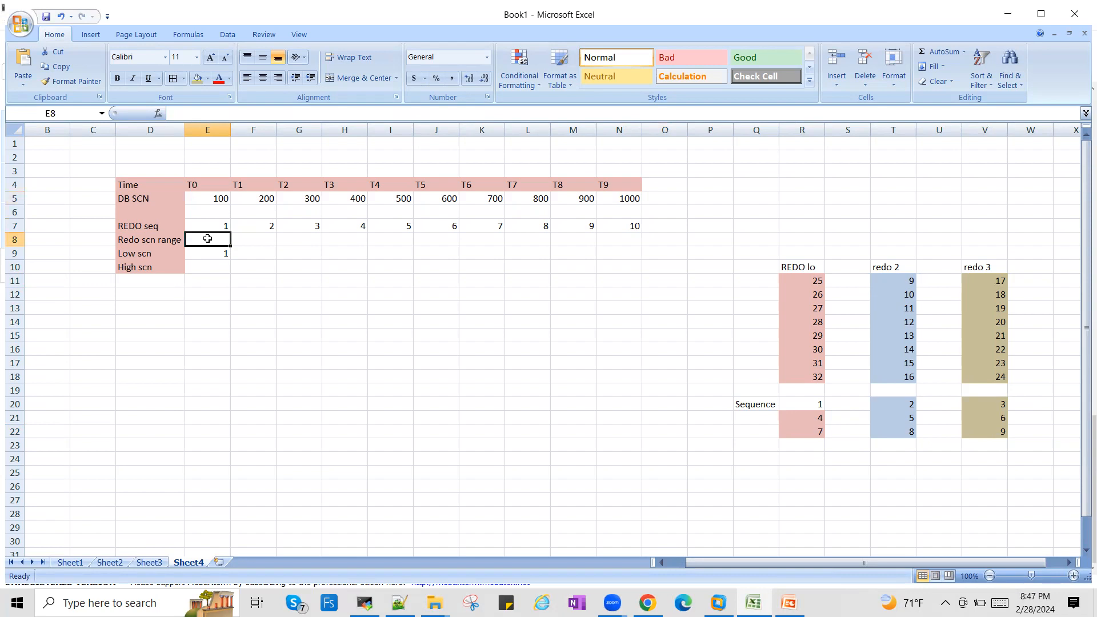
{"action": "left_click", "coordinate": [218, 198]}
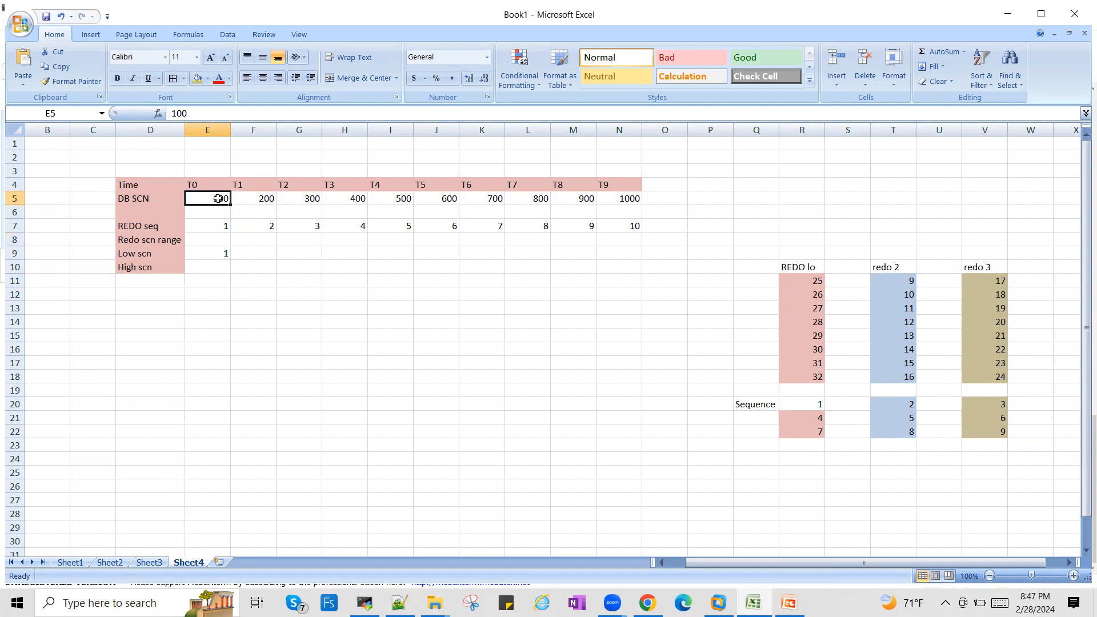
{"action": "left_click", "coordinate": [212, 239]}
{"action": "type", "text": "1-100"}
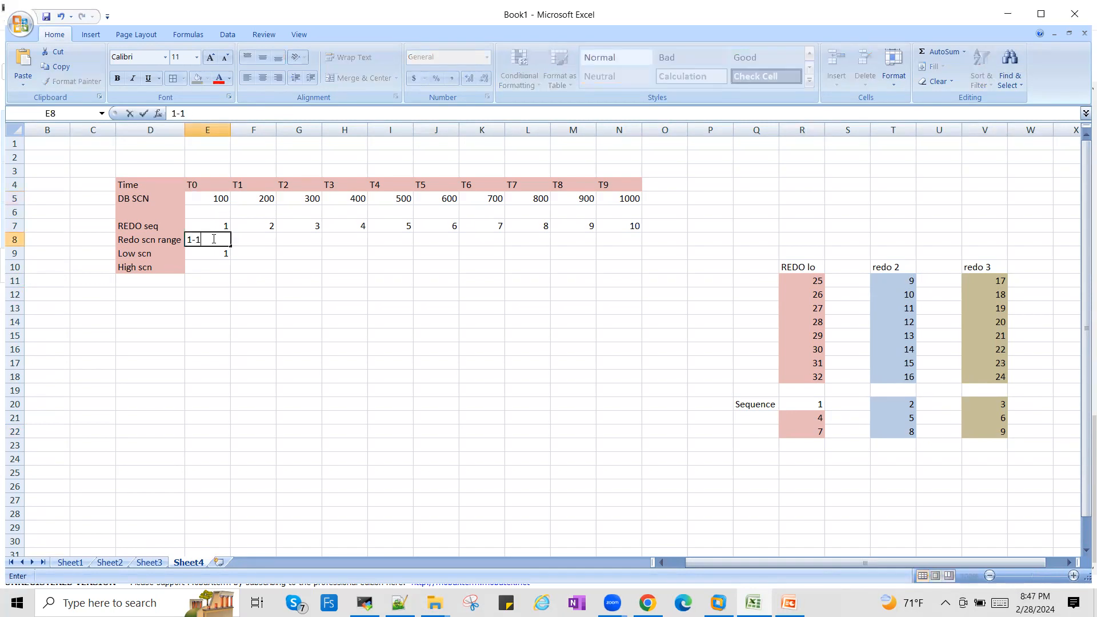
{"action": "key", "text": "Tab"}
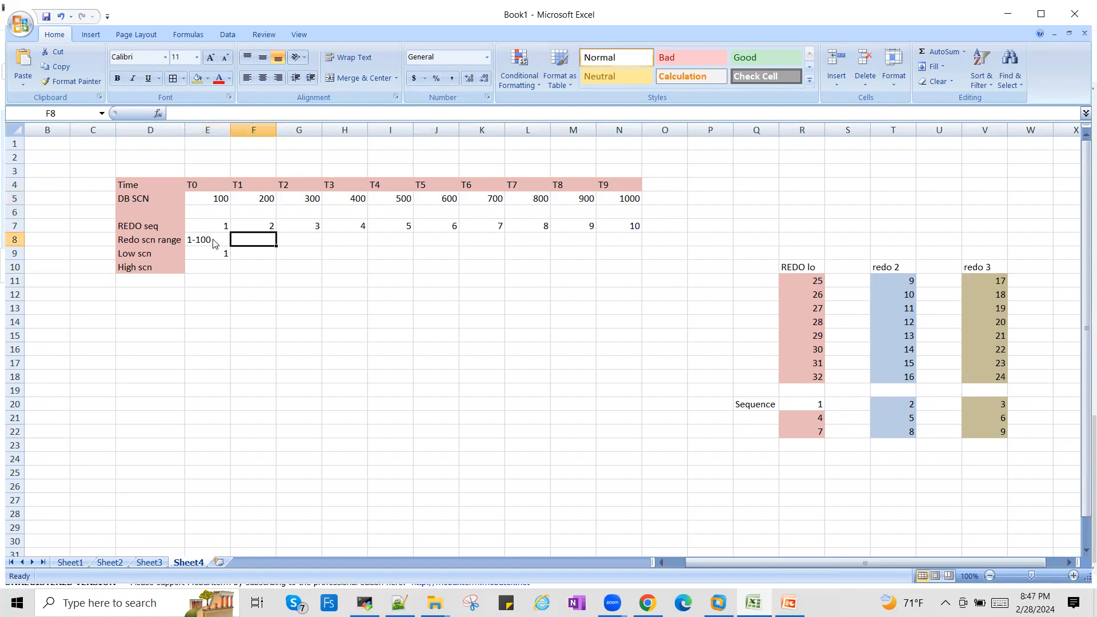
- Enter the redo SCN ranges 101-200 for T1 and 201-300 for T2 in row 8
{"action": "type", "text": "1"}
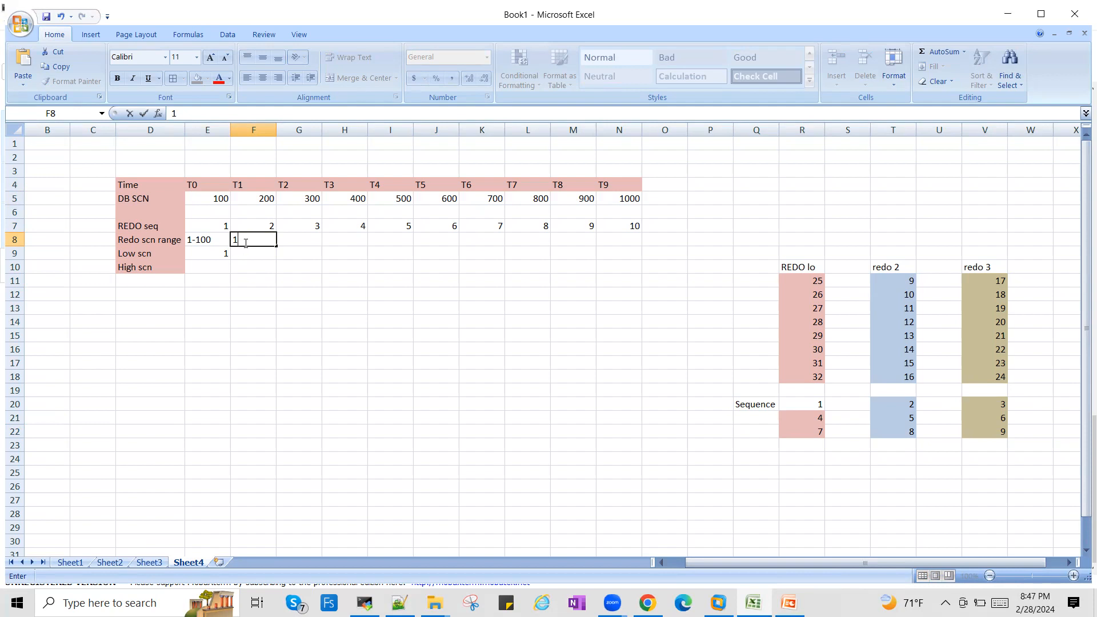
{"action": "type", "text": "01-200"}
{"action": "key", "text": "Tab"}
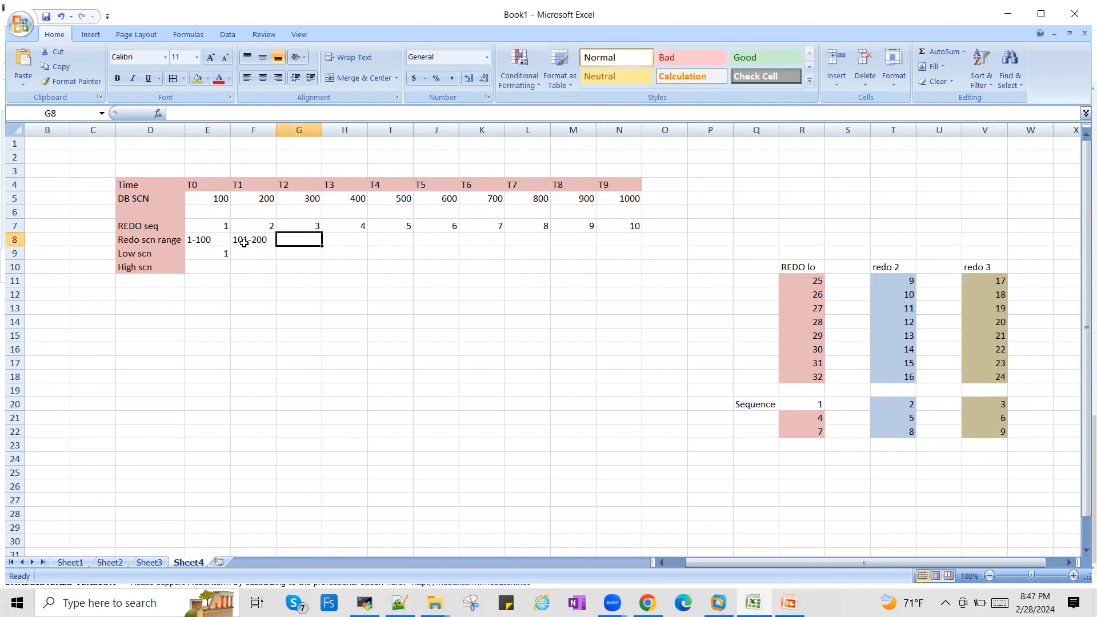
{"action": "type", "text": "201-300"}
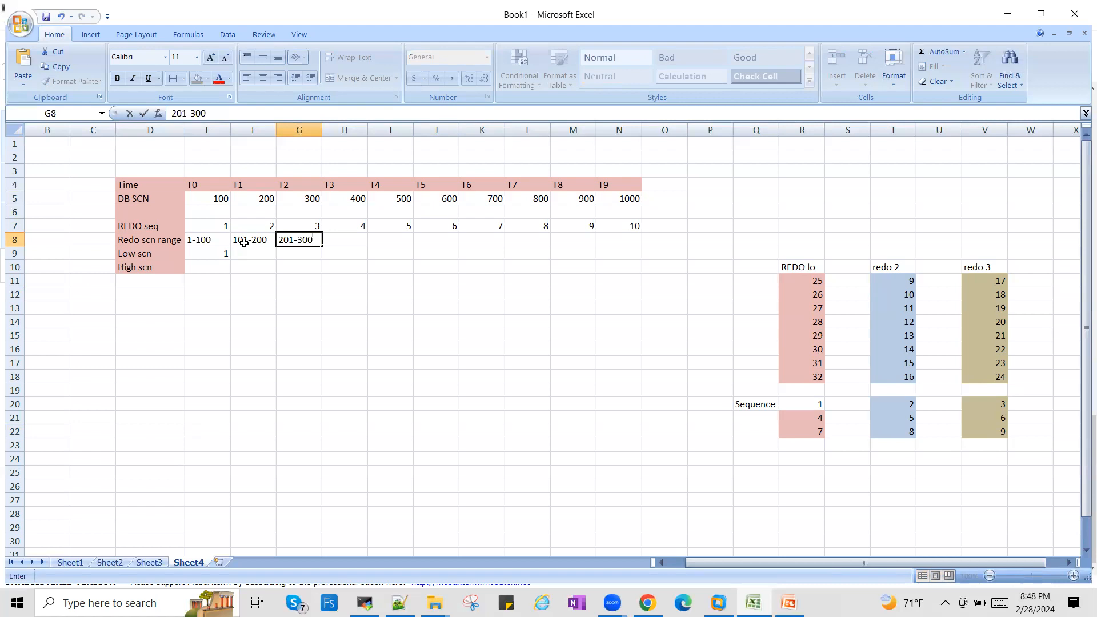
{"action": "key", "text": "Tab"}
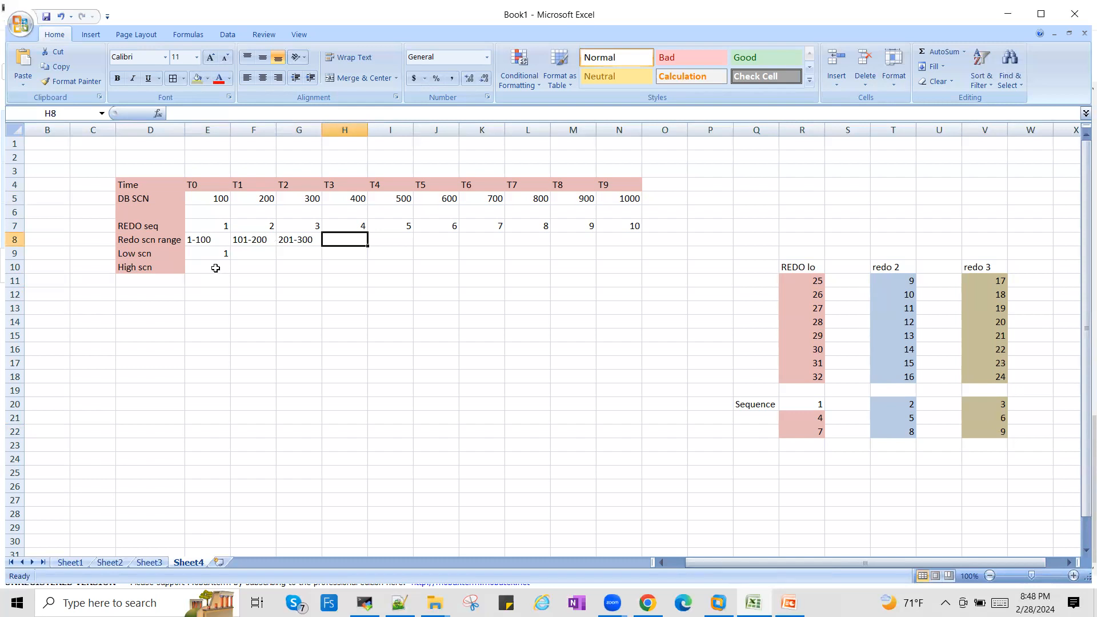
- Set the High scn for T0 in E10 to 100
{"action": "left_click", "coordinate": [224, 222]}
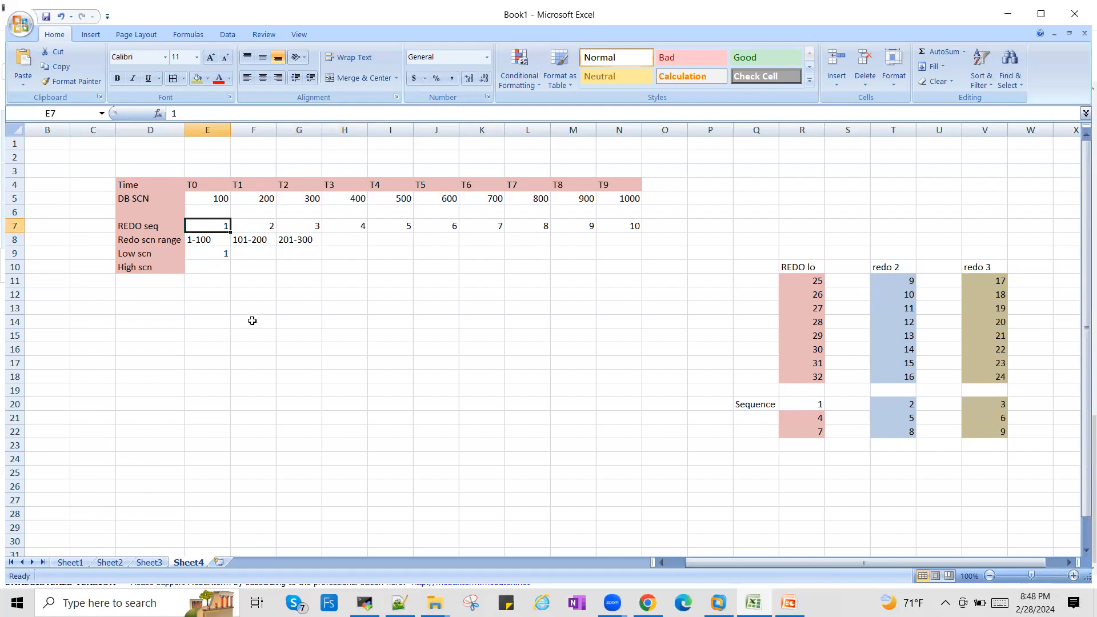
{"action": "left_click", "coordinate": [213, 253]}
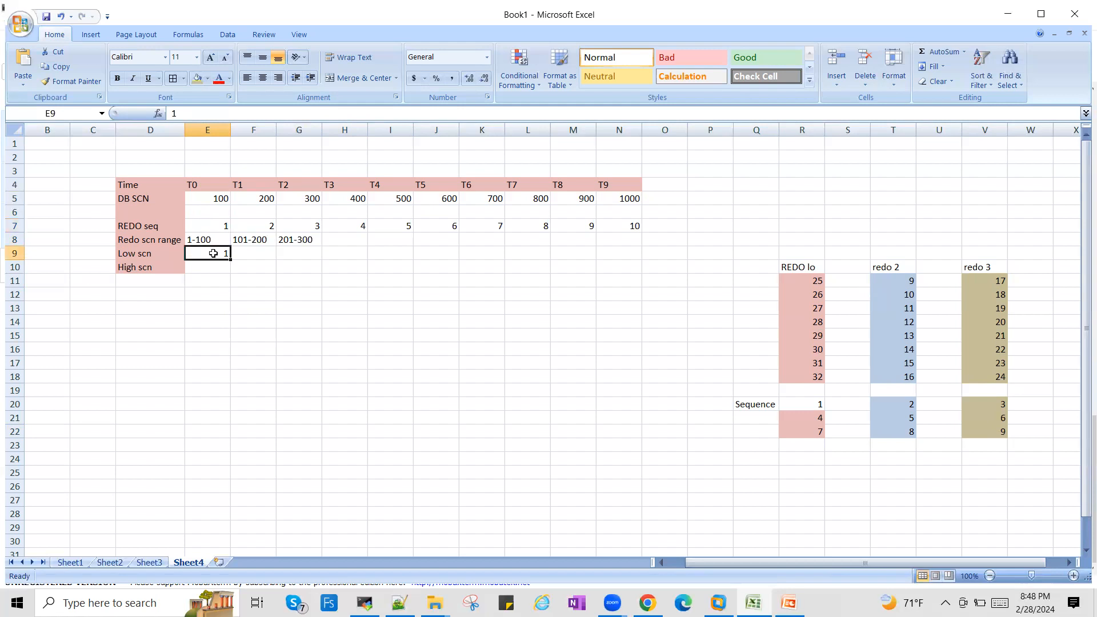
{"action": "left_click", "coordinate": [898, 280]}
{"action": "left_click", "coordinate": [909, 378]}
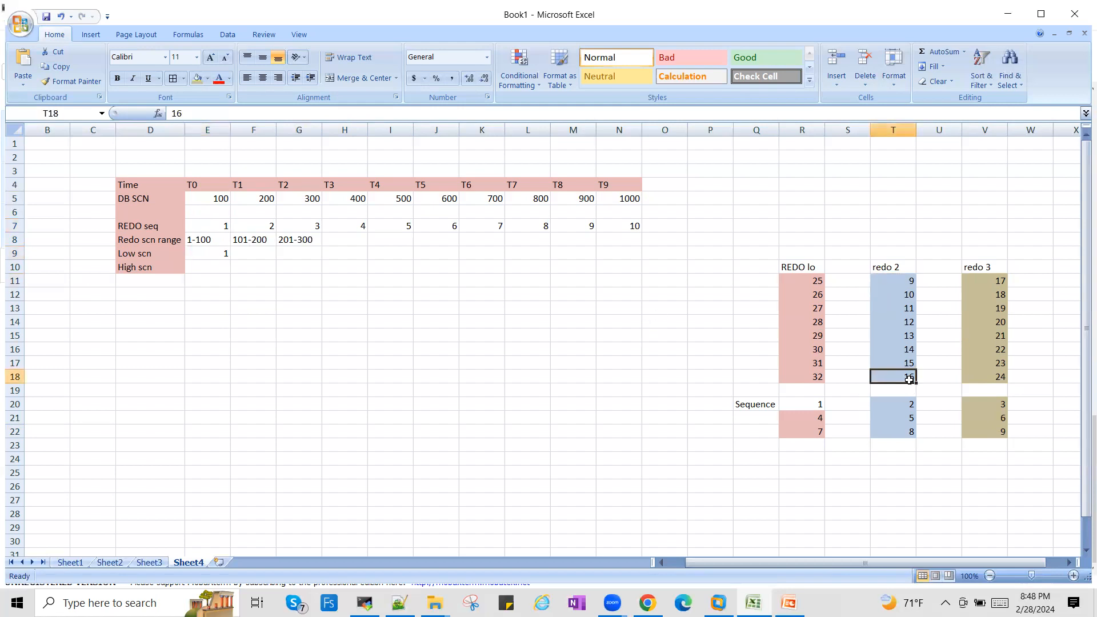
{"action": "left_click", "coordinate": [1001, 280]}
{"action": "left_click", "coordinate": [994, 380]}
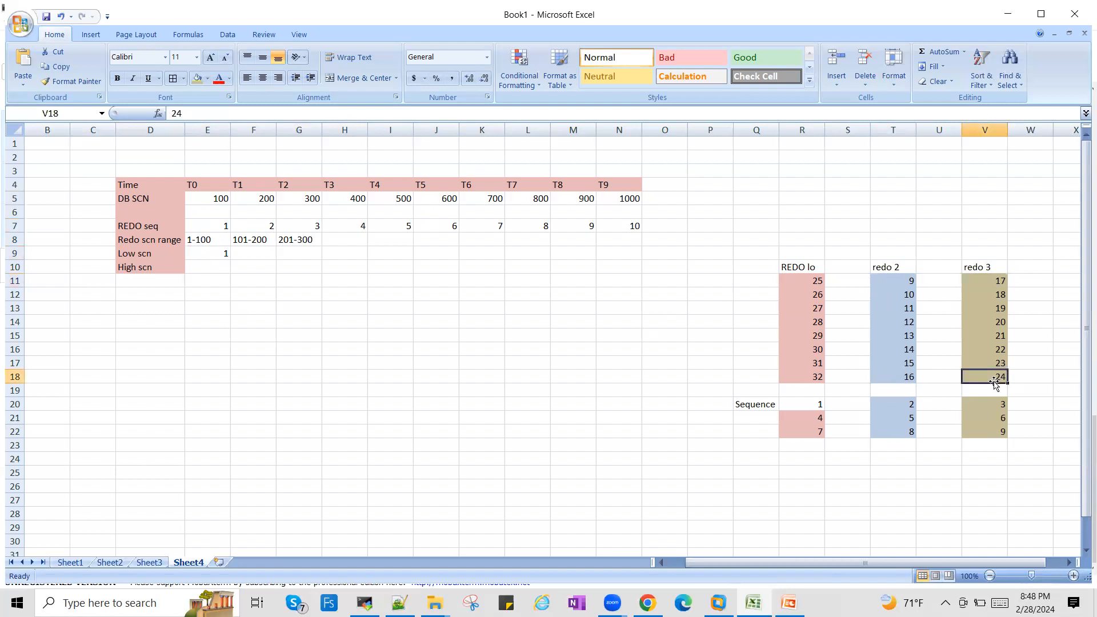
{"action": "left_click", "coordinate": [209, 261]}
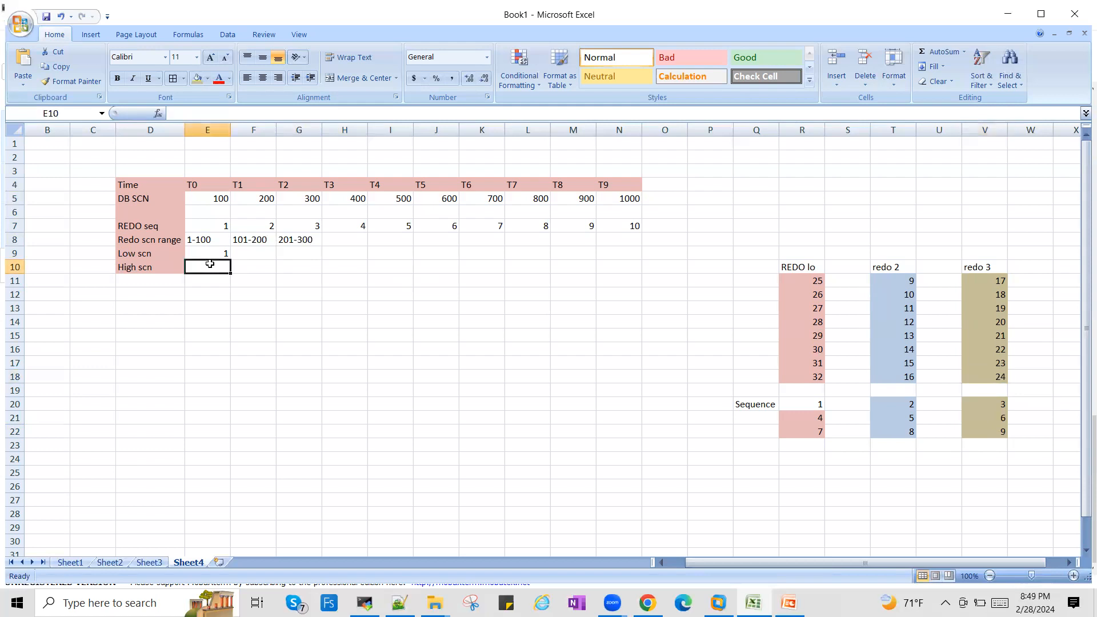
{"action": "type", "text": "100"}
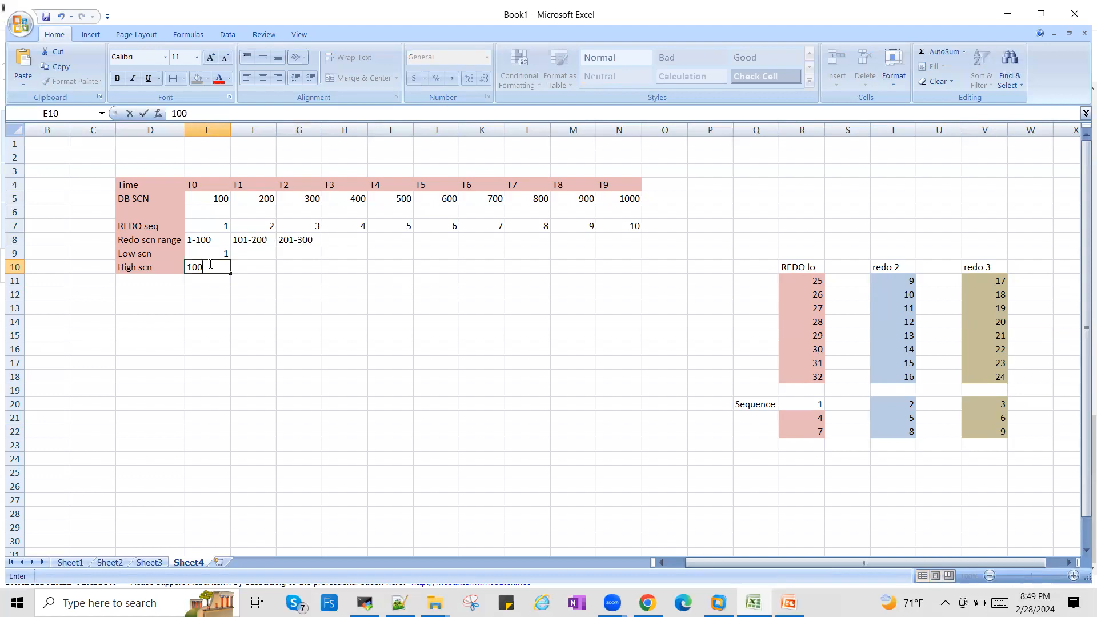
- Set the Low scn for T1 to 101 and its High scn to 200
{"action": "left_click", "coordinate": [247, 252]}
{"action": "type", "text": "101"}
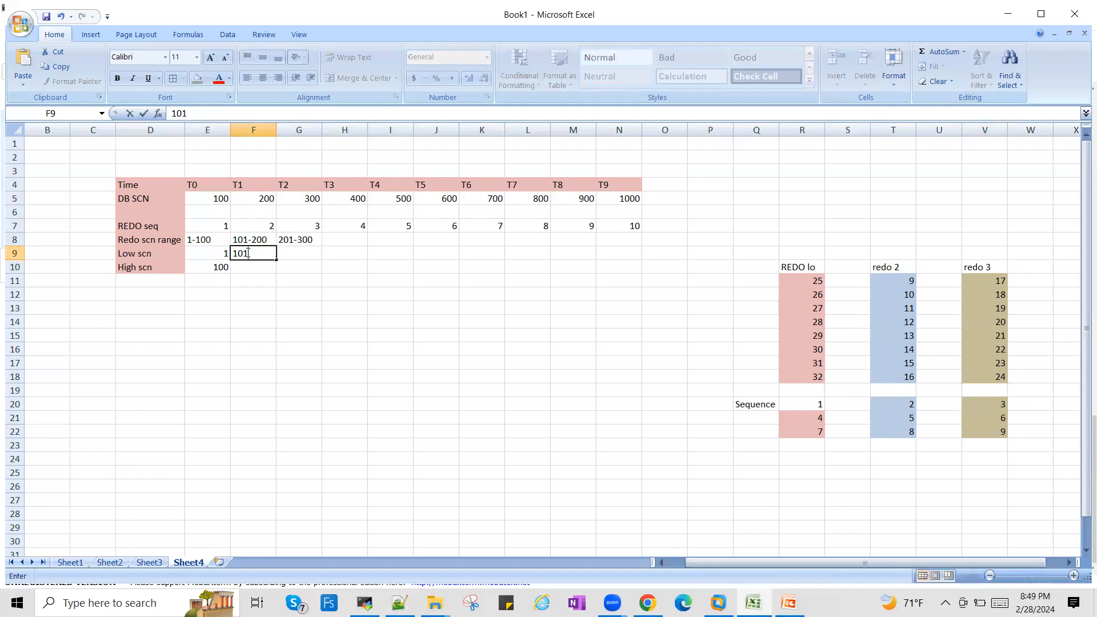
{"action": "left_click", "coordinate": [257, 268]}
{"action": "type", "text": "200"}
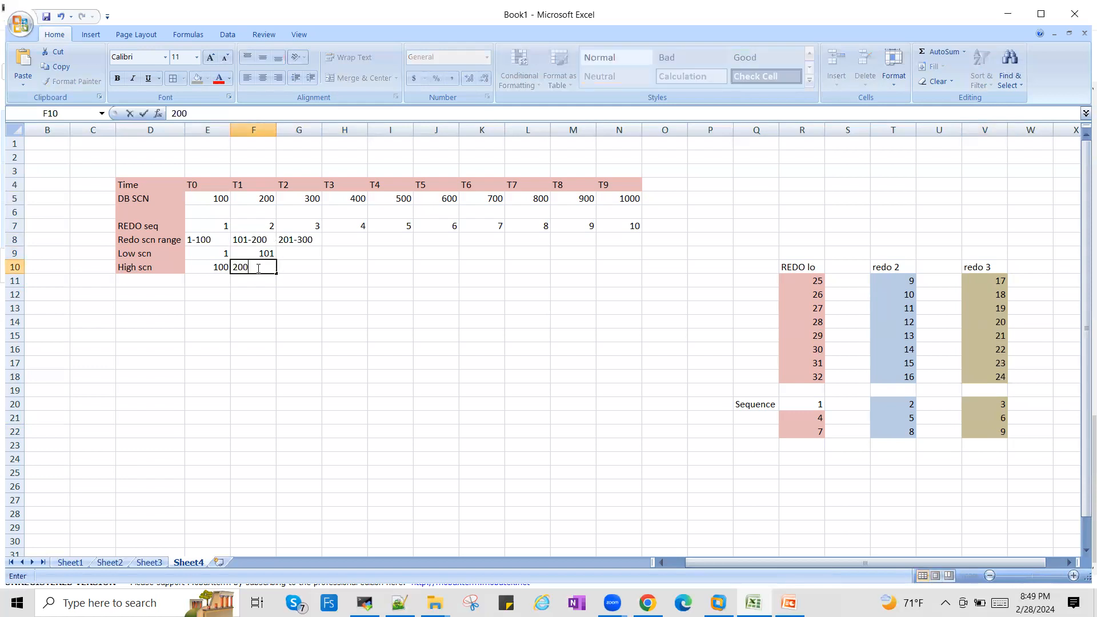
{"action": "key", "text": "Tab"}
- Set the Low scn for T2 to 201 and its High scn to 300
{"action": "left_click", "coordinate": [282, 251]}
{"action": "type", "text": "201"}
{"action": "left_click", "coordinate": [289, 266]}
{"action": "type", "text": "300"}
{"action": "key", "text": "Tab"}
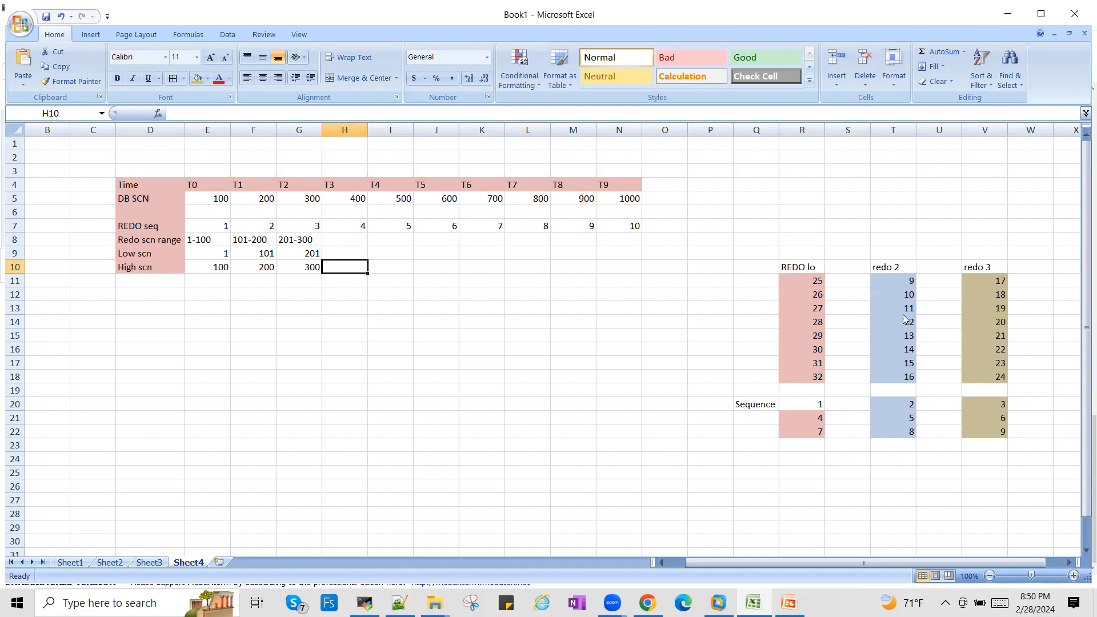
- View the "How Recovery Works?" slide in the PowerPoint presentation and return to the Excel worksheet
{"action": "left_click", "coordinate": [797, 405]}
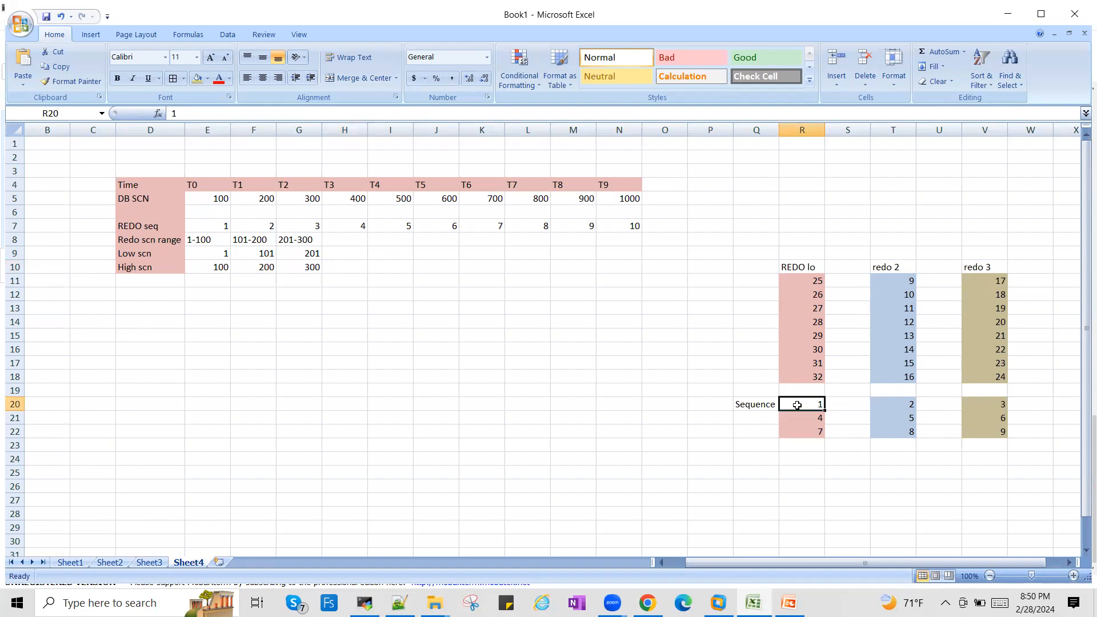
{"action": "left_click", "coordinate": [698, 497]}
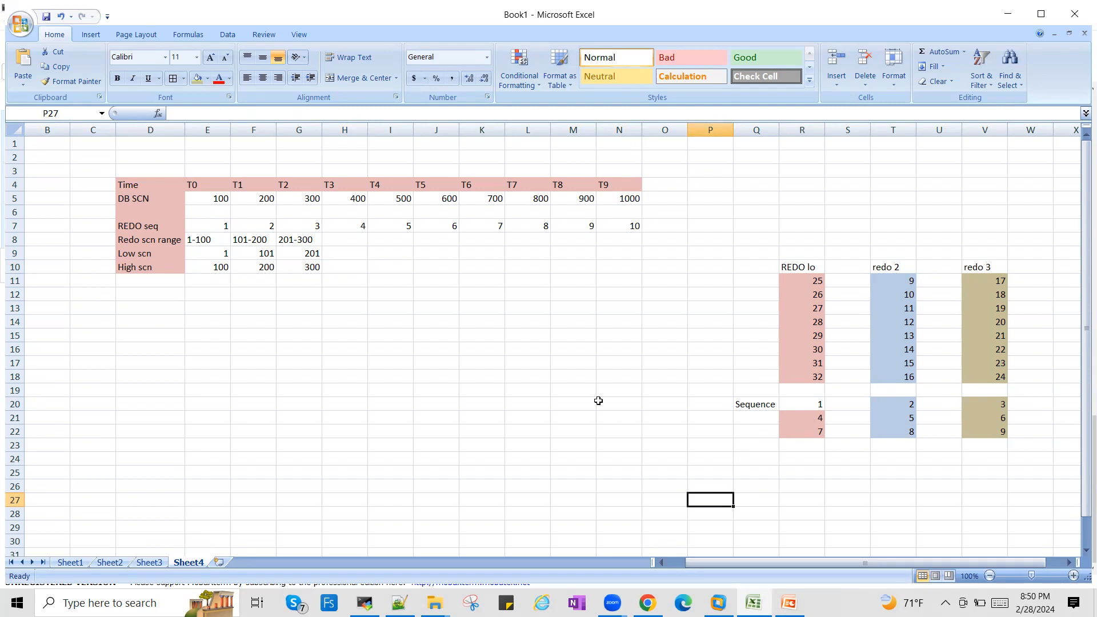
{"action": "left_click", "coordinate": [788, 603]}
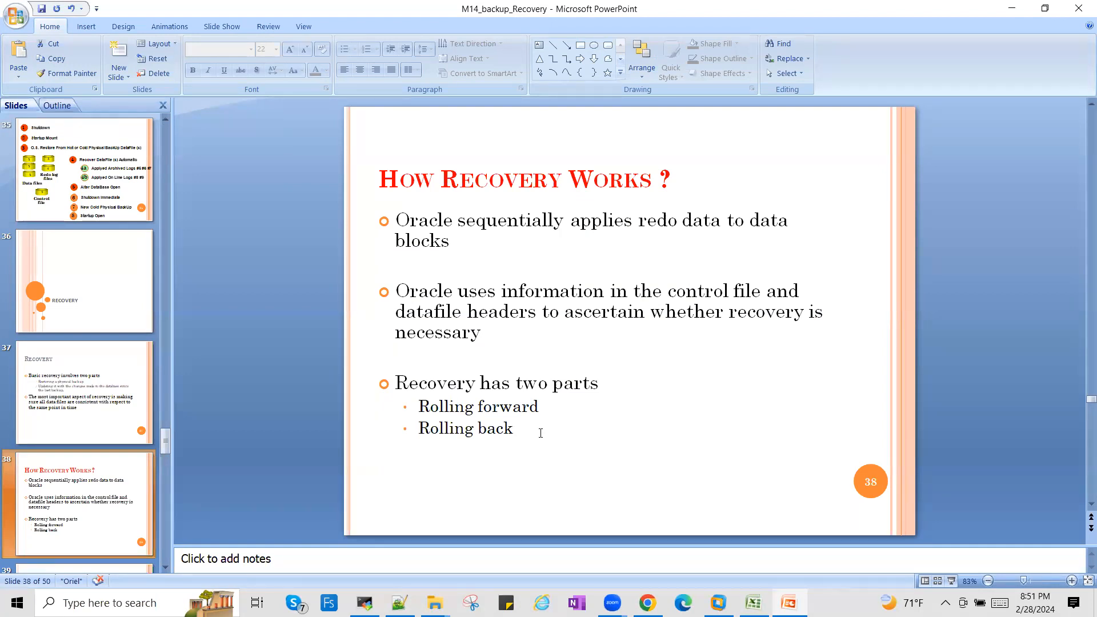
{"action": "key", "text": "alt+Tab"}
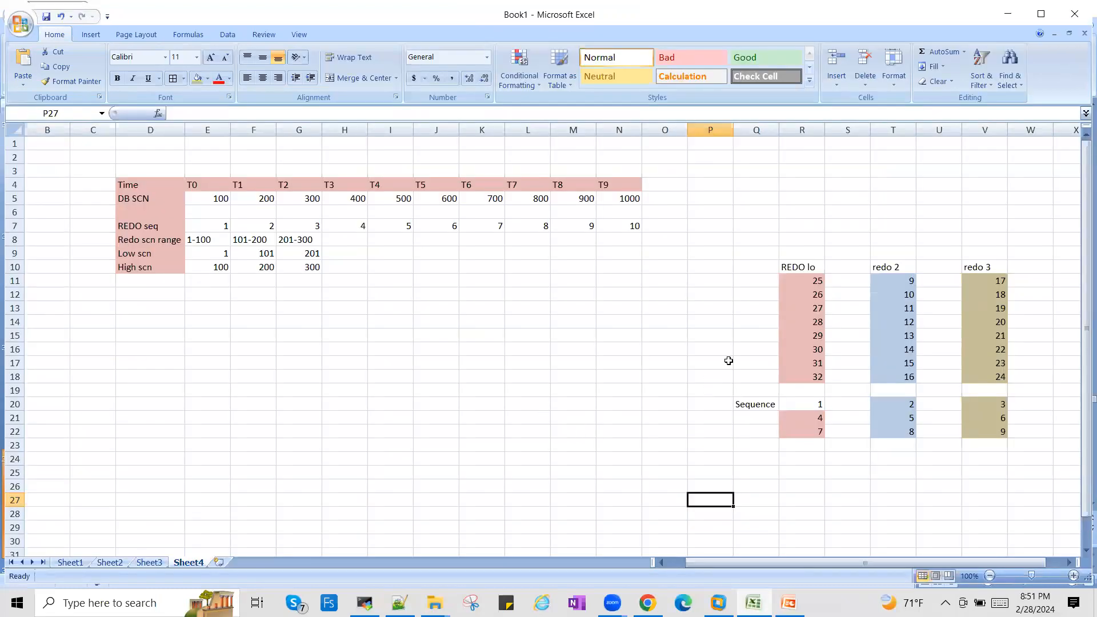
- Point out the first sequence number of each of the three redo logs in R20, T20 and V20
{"action": "left_click", "coordinate": [807, 404]}
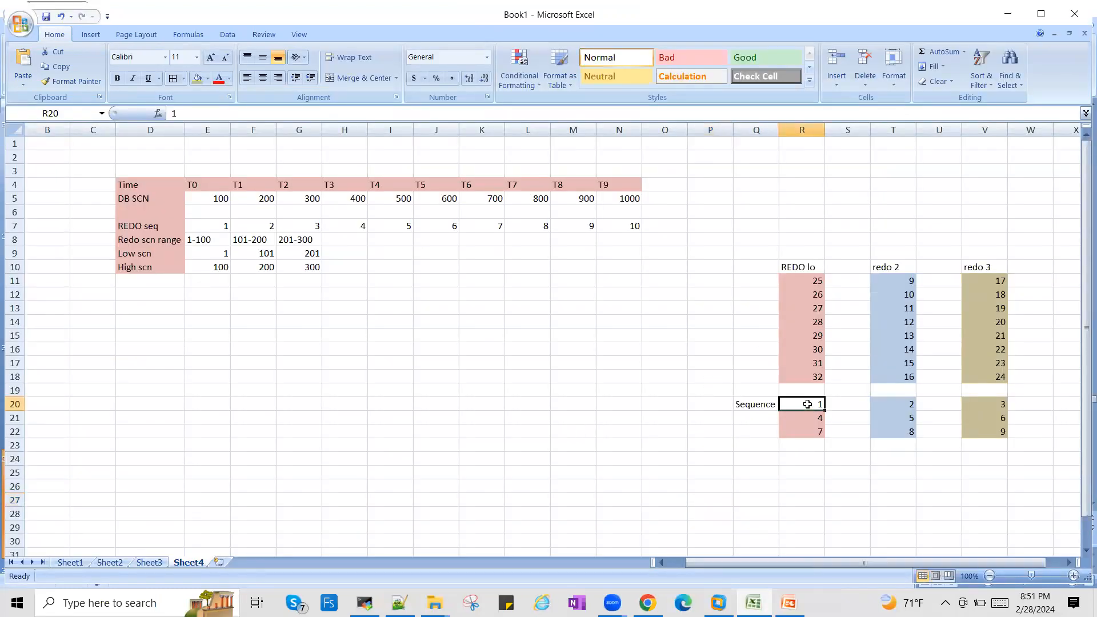
{"action": "left_click", "coordinate": [906, 402]}
{"action": "left_click", "coordinate": [1001, 405]}
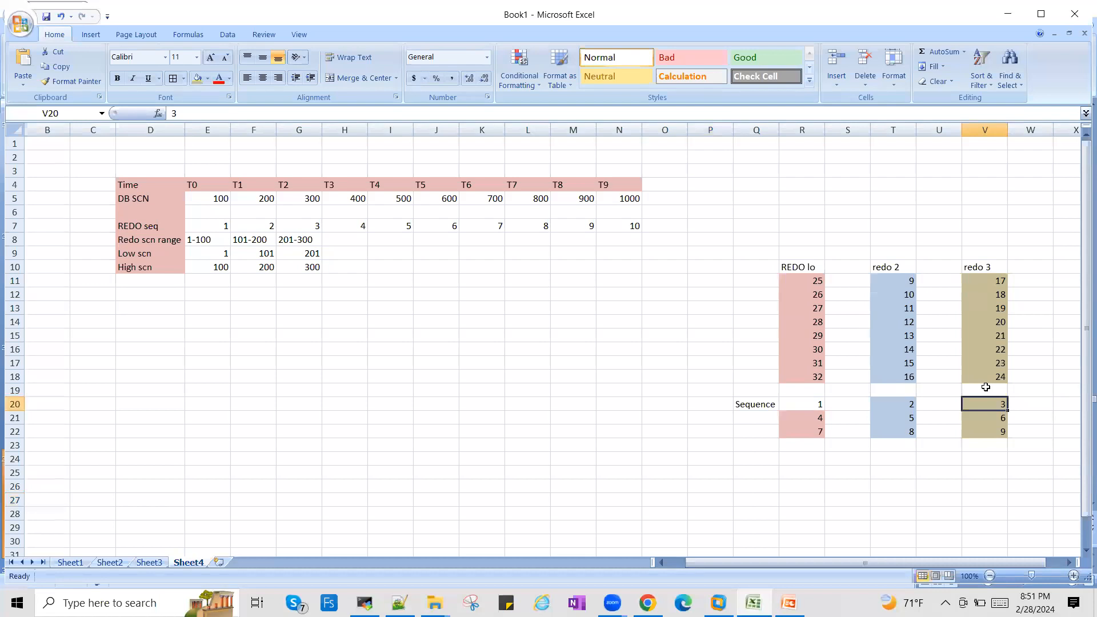
- Switch to the PowerPoint presentation and advance through the "How Recovery Works?" slides to the "Types of Recovery" slide
{"action": "left_click", "coordinate": [790, 602]}
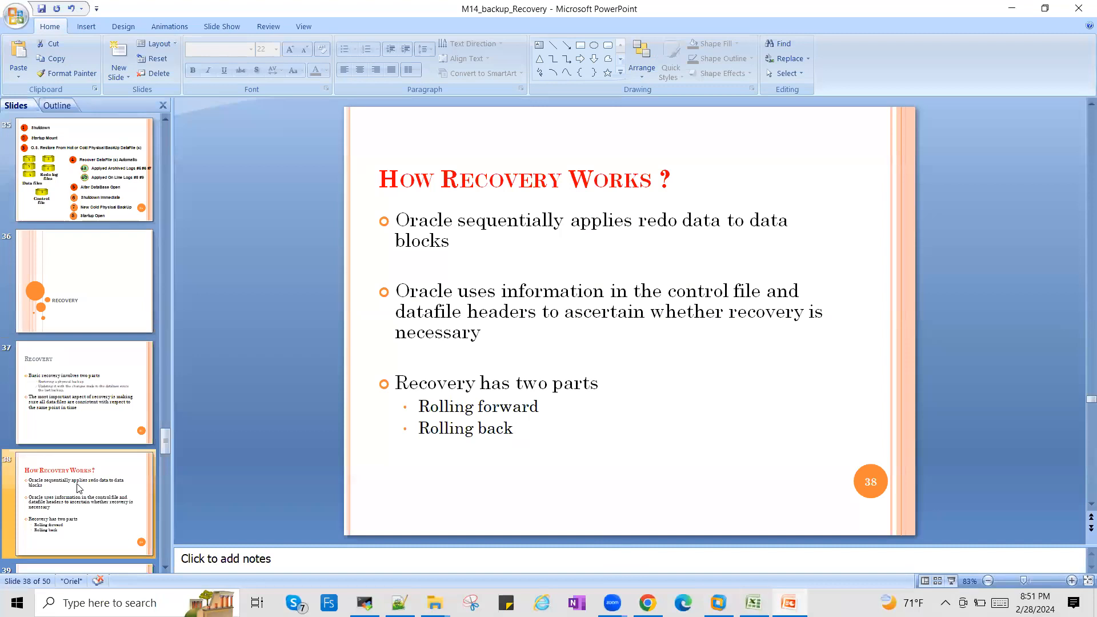
{"action": "key", "text": "Down"}
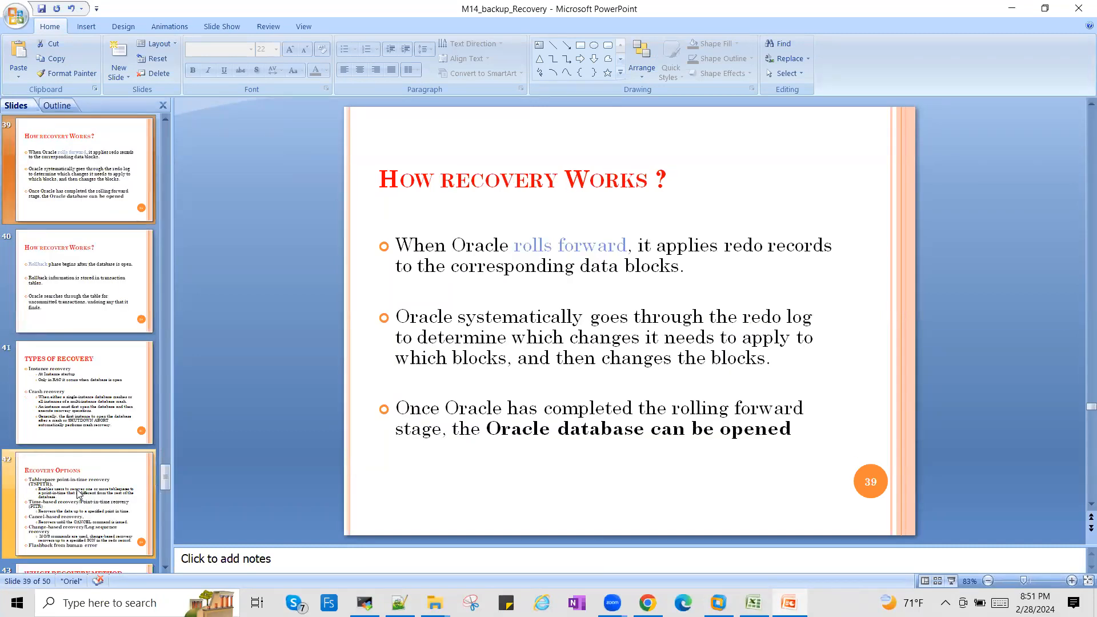
{"action": "key", "text": "Down"}
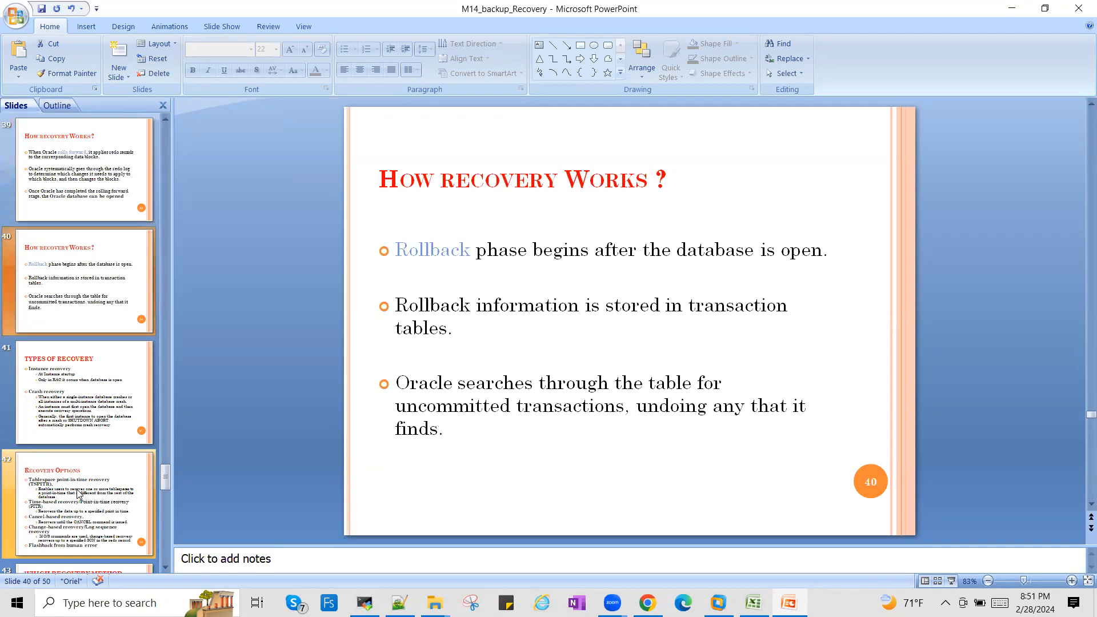
{"action": "key", "text": "Down"}
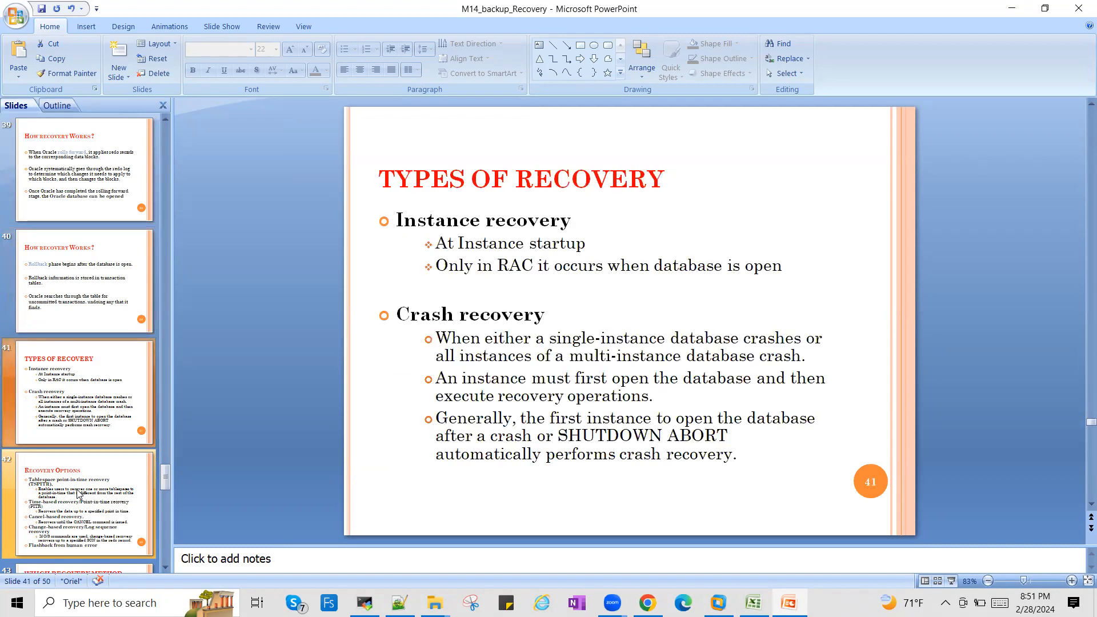